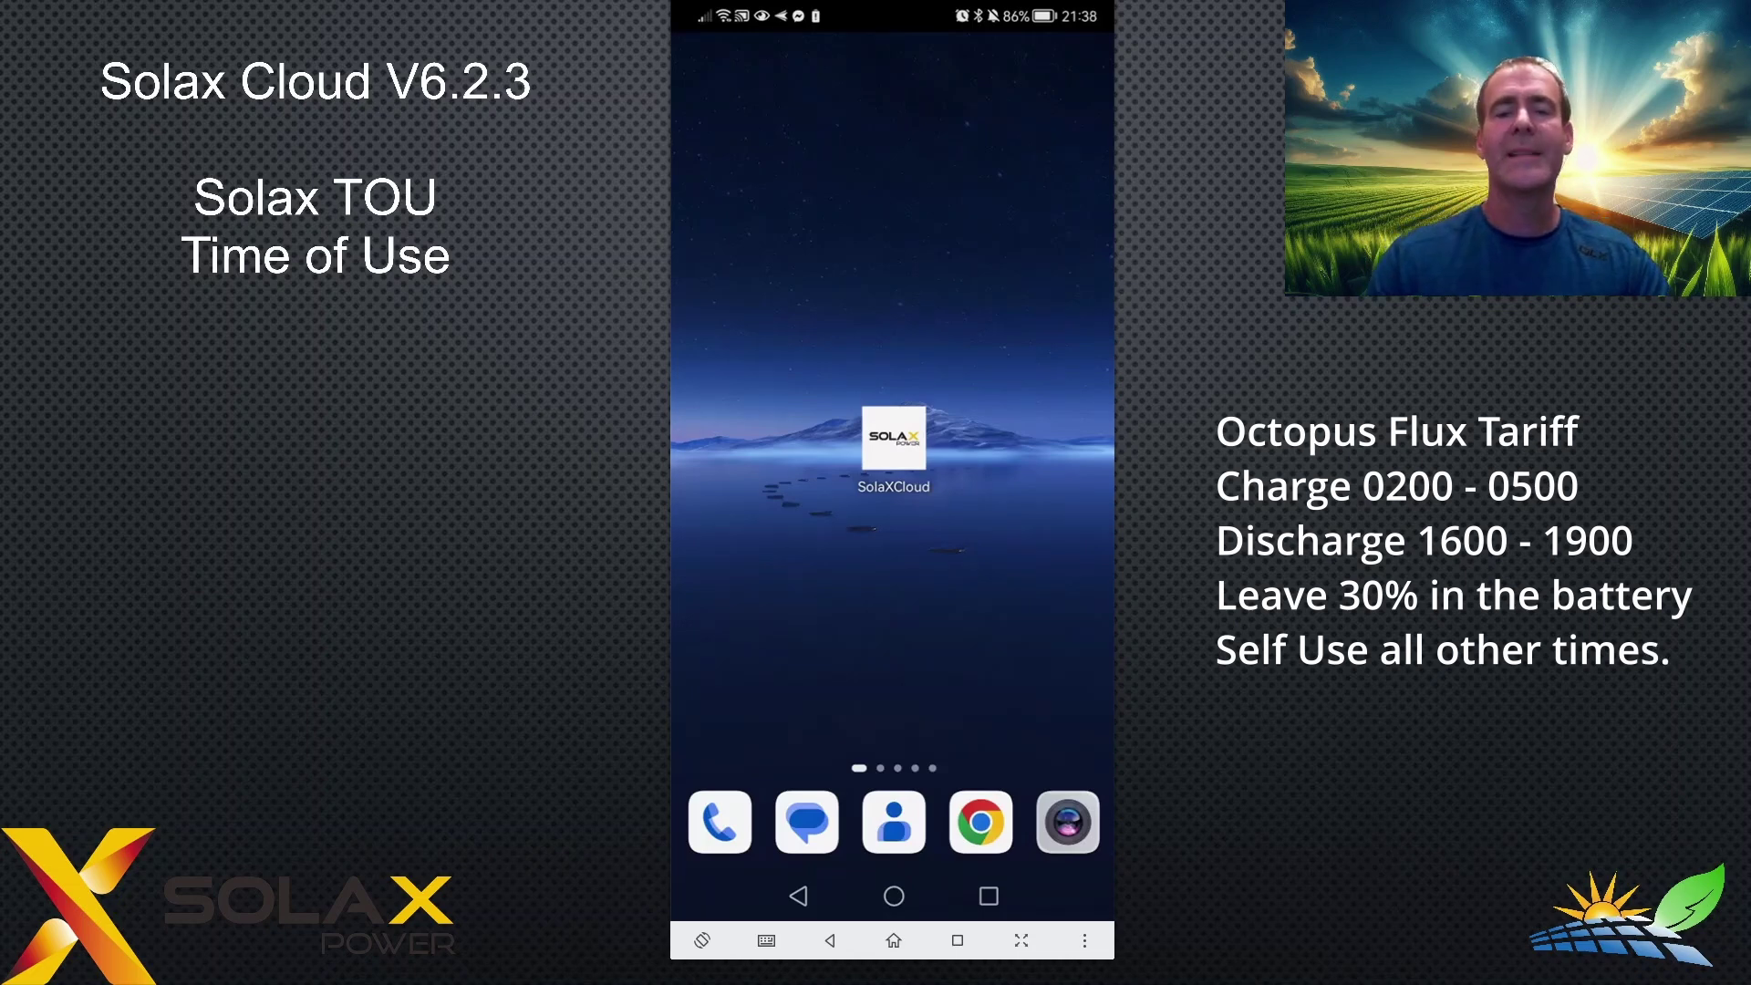
# Step: Launch SolaX Cloud and go to Device > Intelligent > TOU settings for the site
pyautogui.click(897, 442)
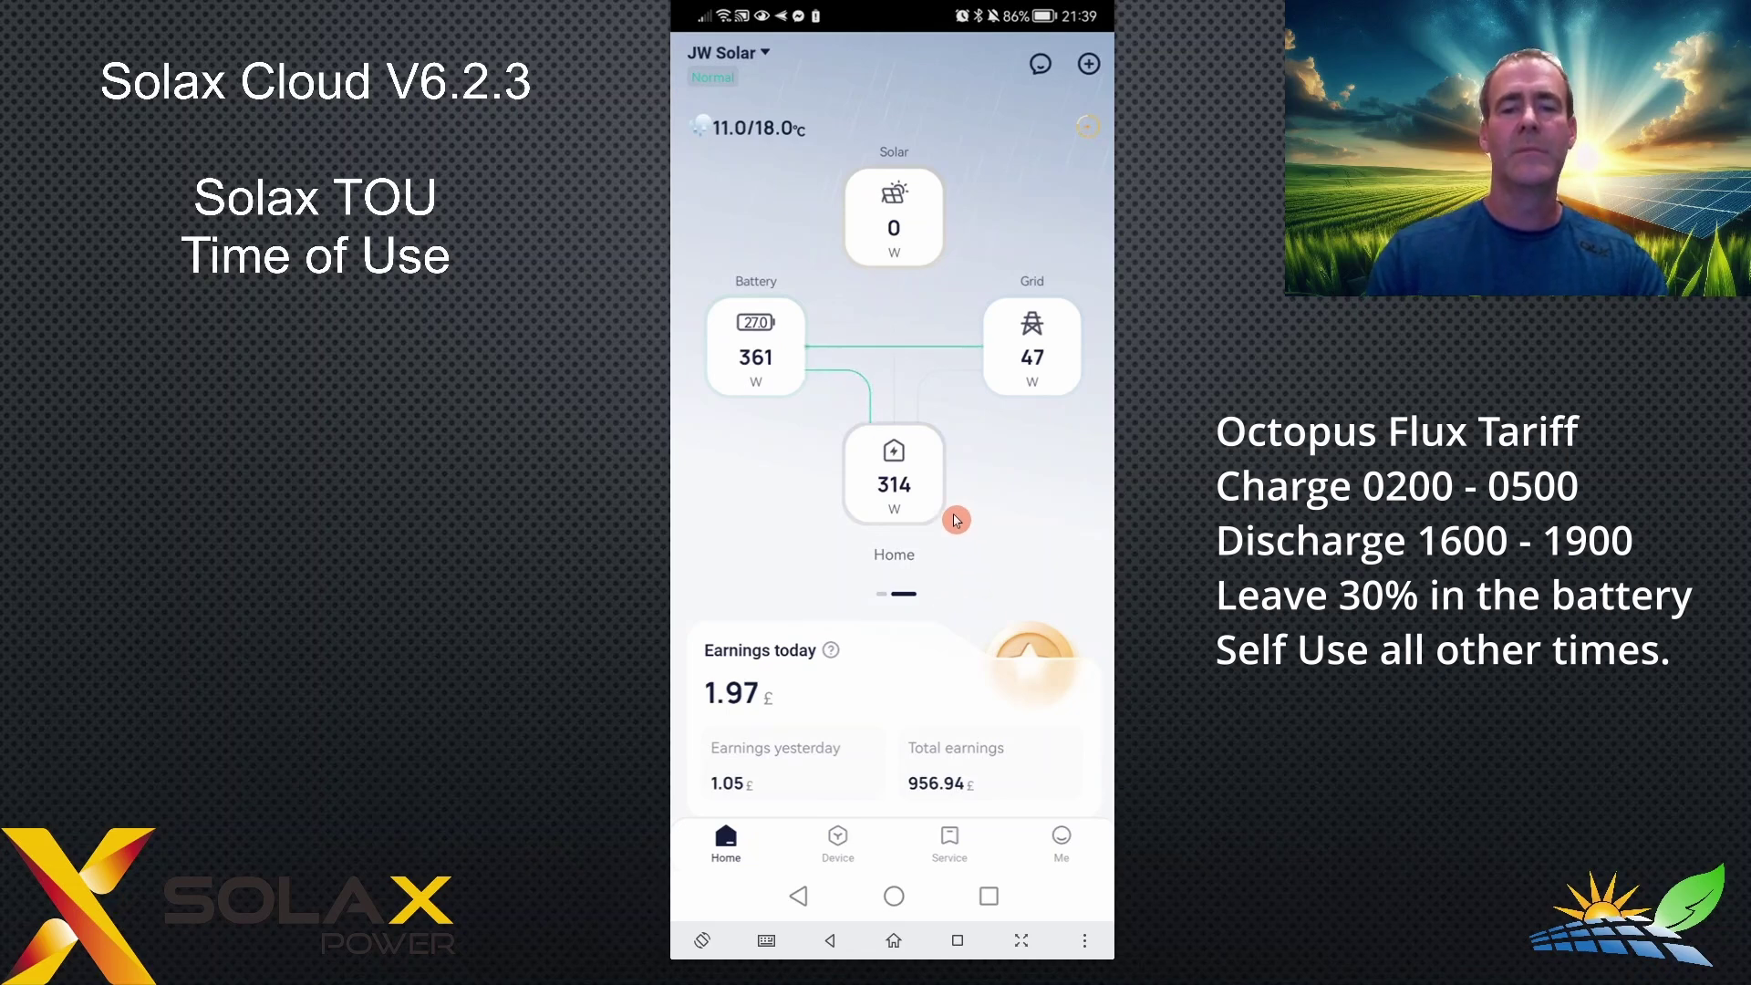
pyautogui.click(840, 850)
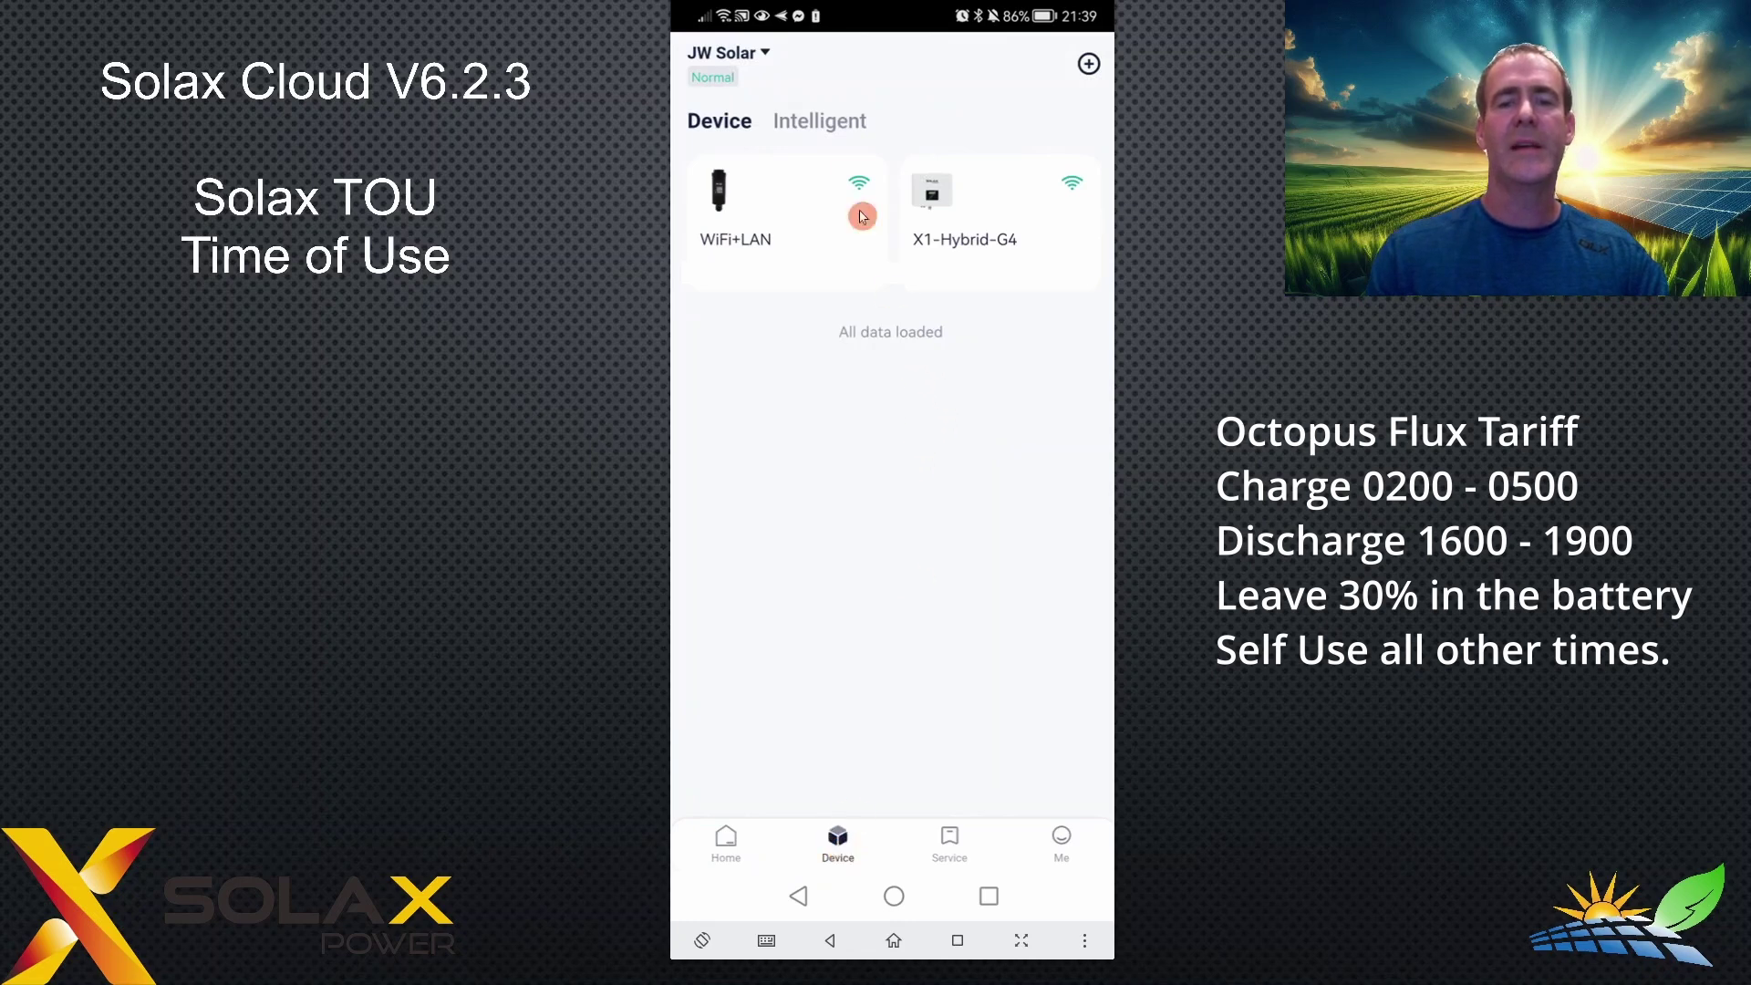
pyautogui.click(821, 128)
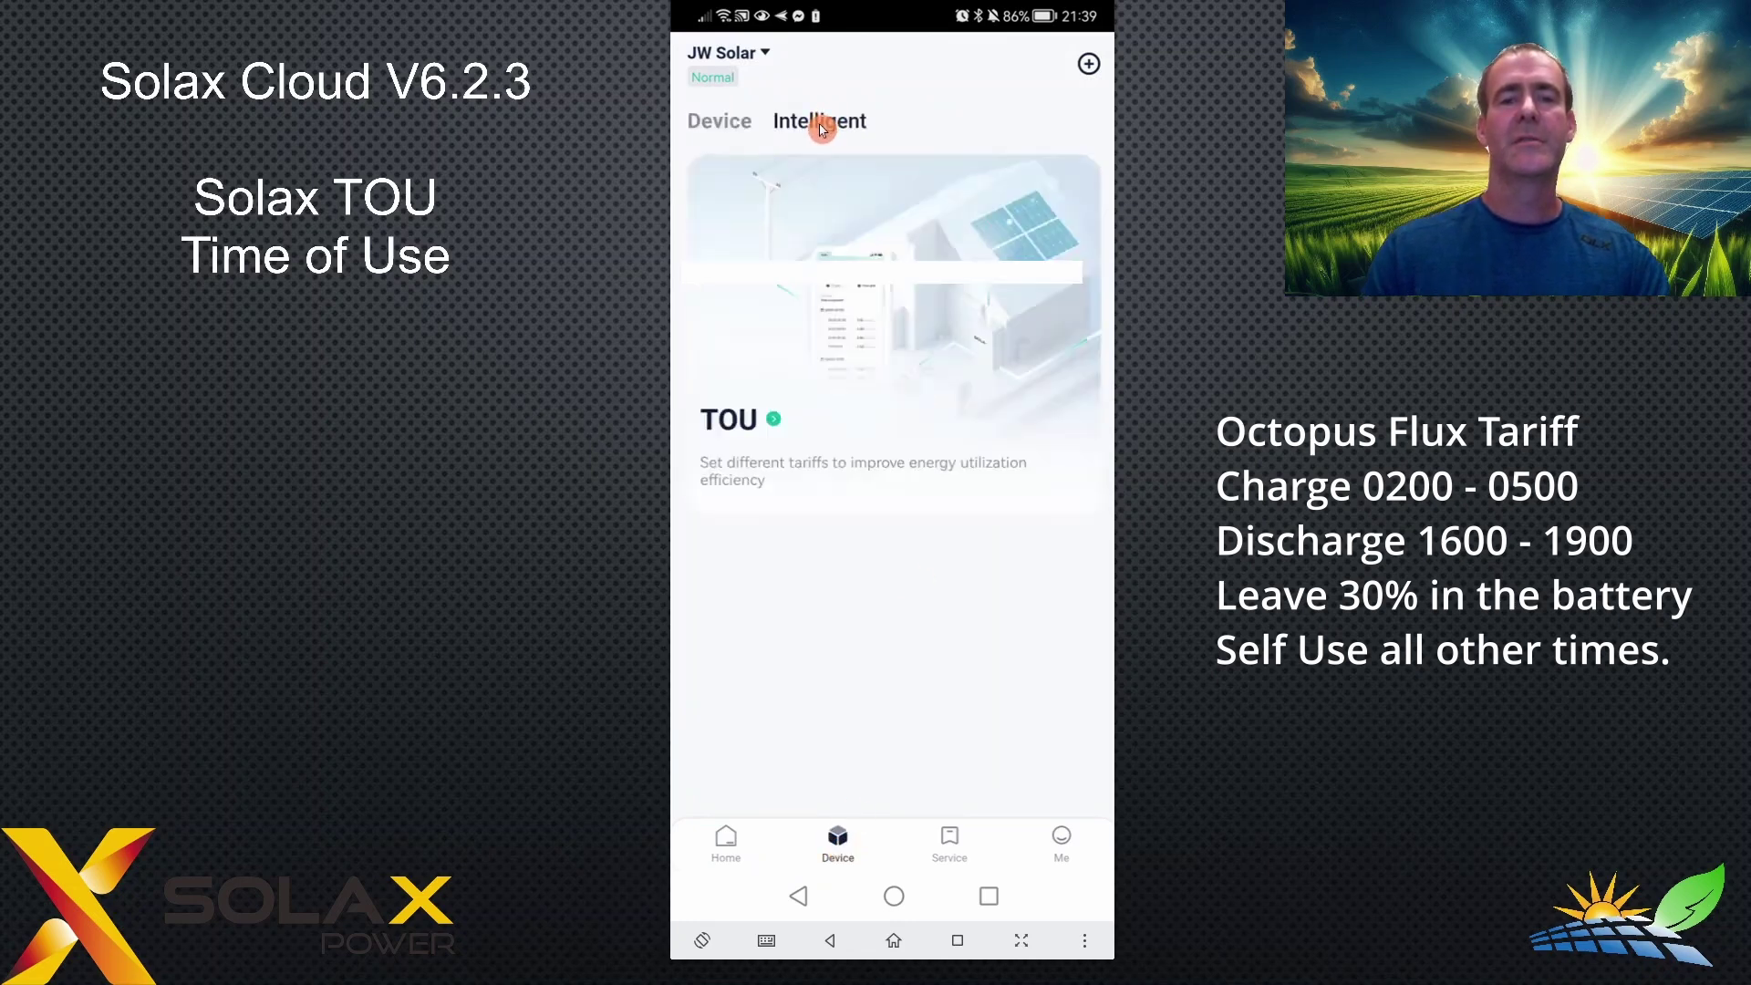
pyautogui.click(881, 370)
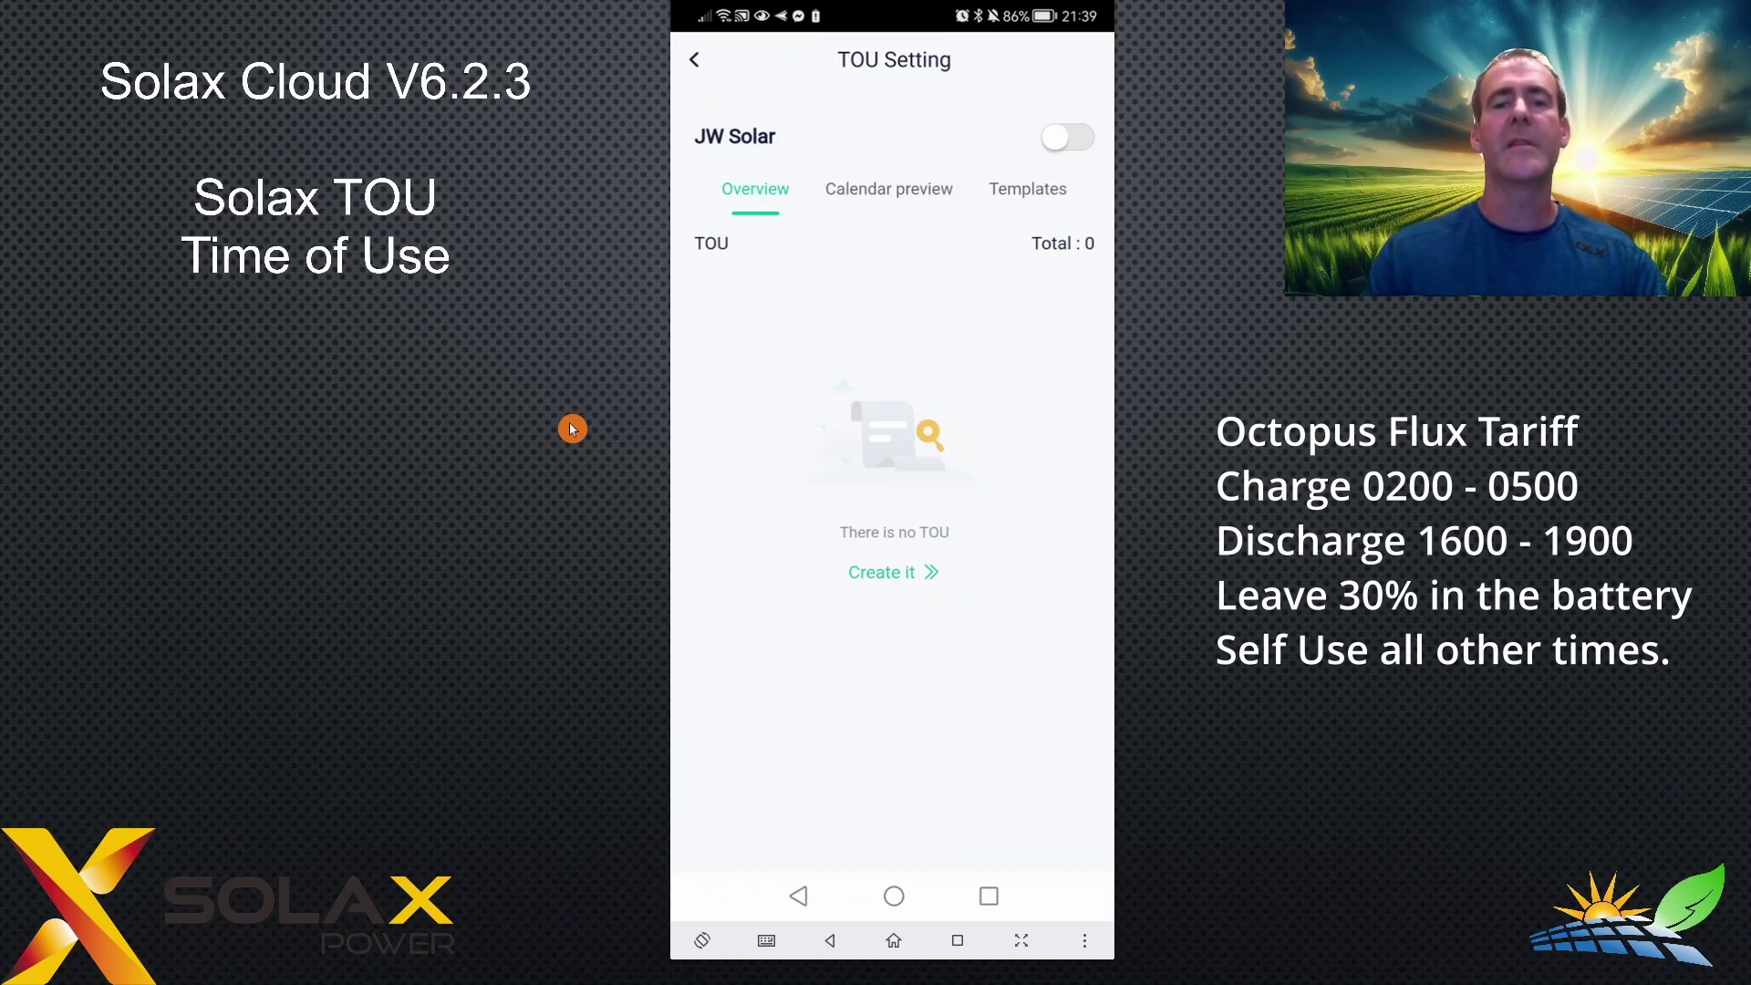
# Step: Create a new TOU schedule named 'Octopus Flux'
pyautogui.click(885, 574)
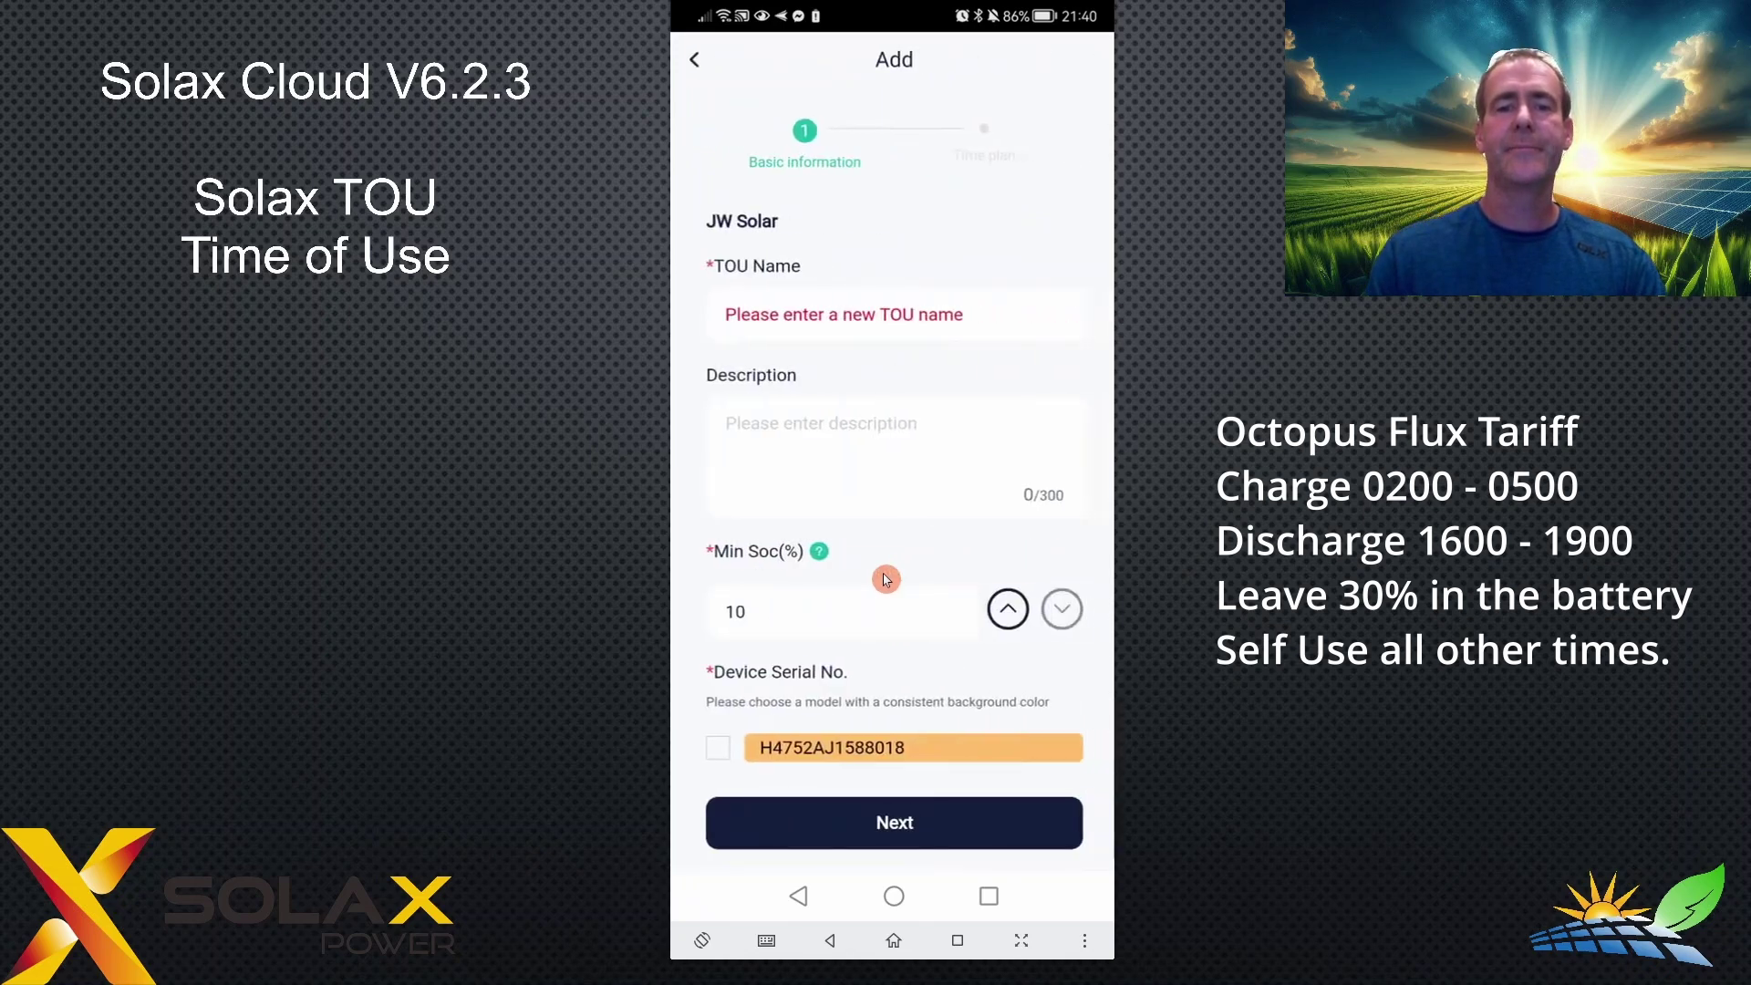
pyautogui.click(903, 323)
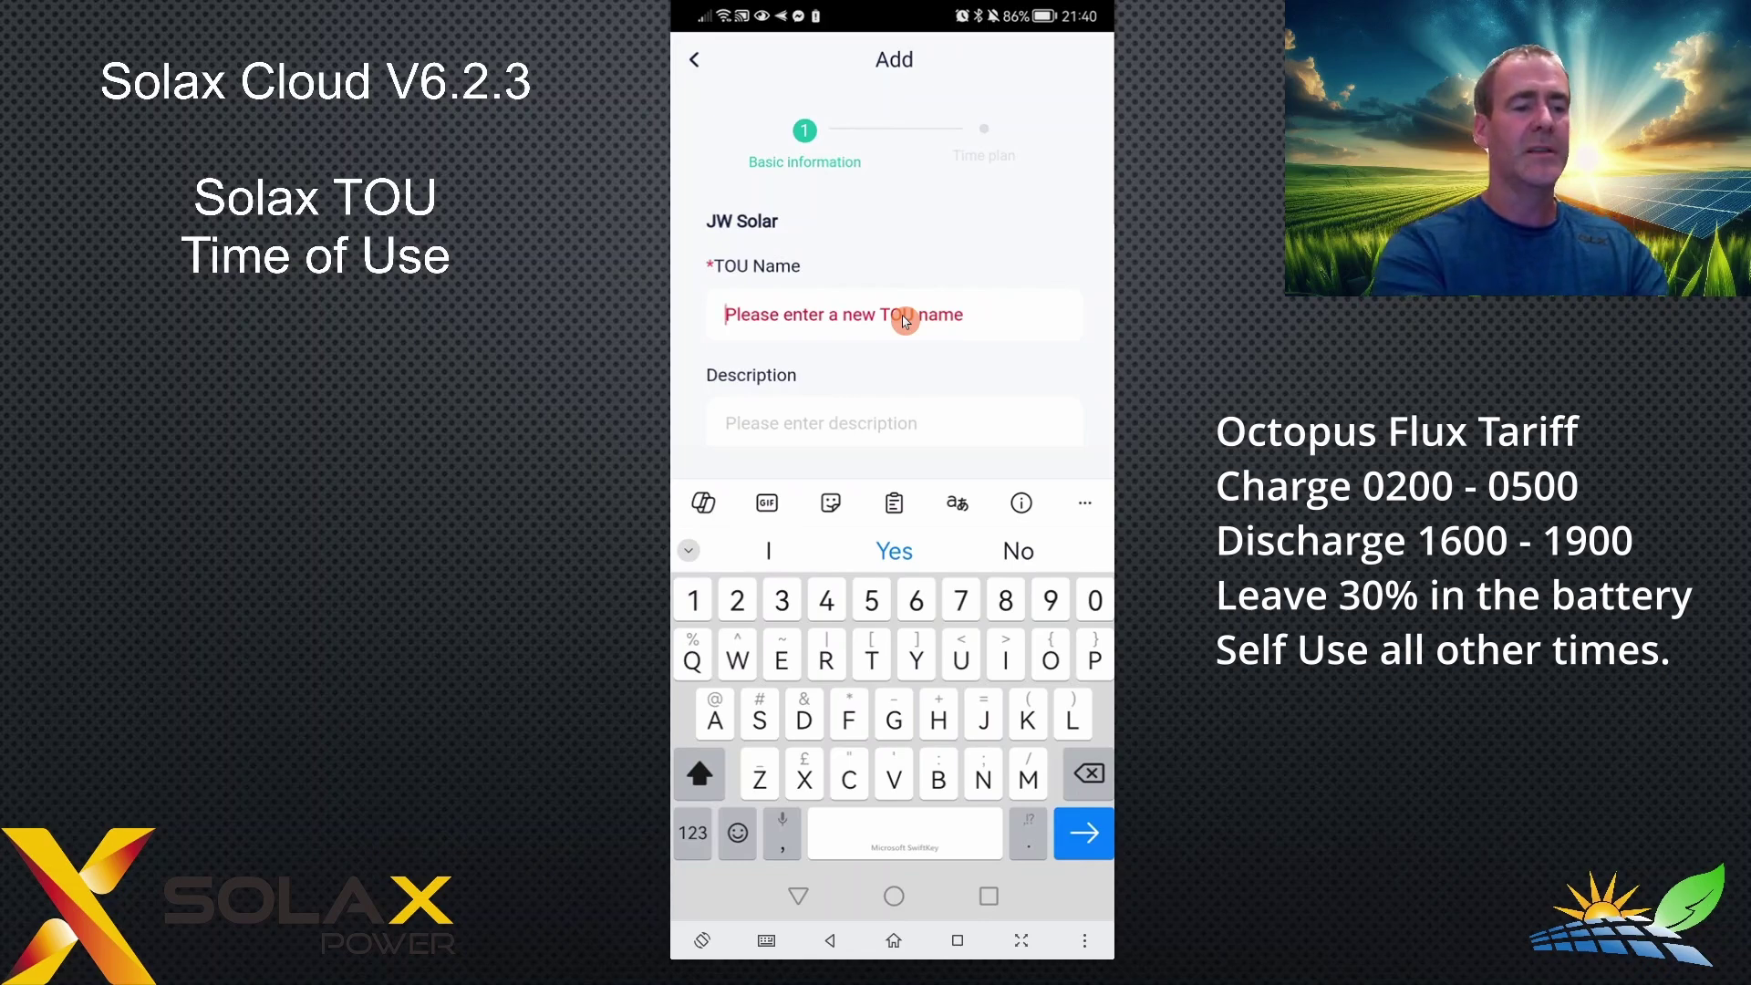
pyautogui.write('Octopus')
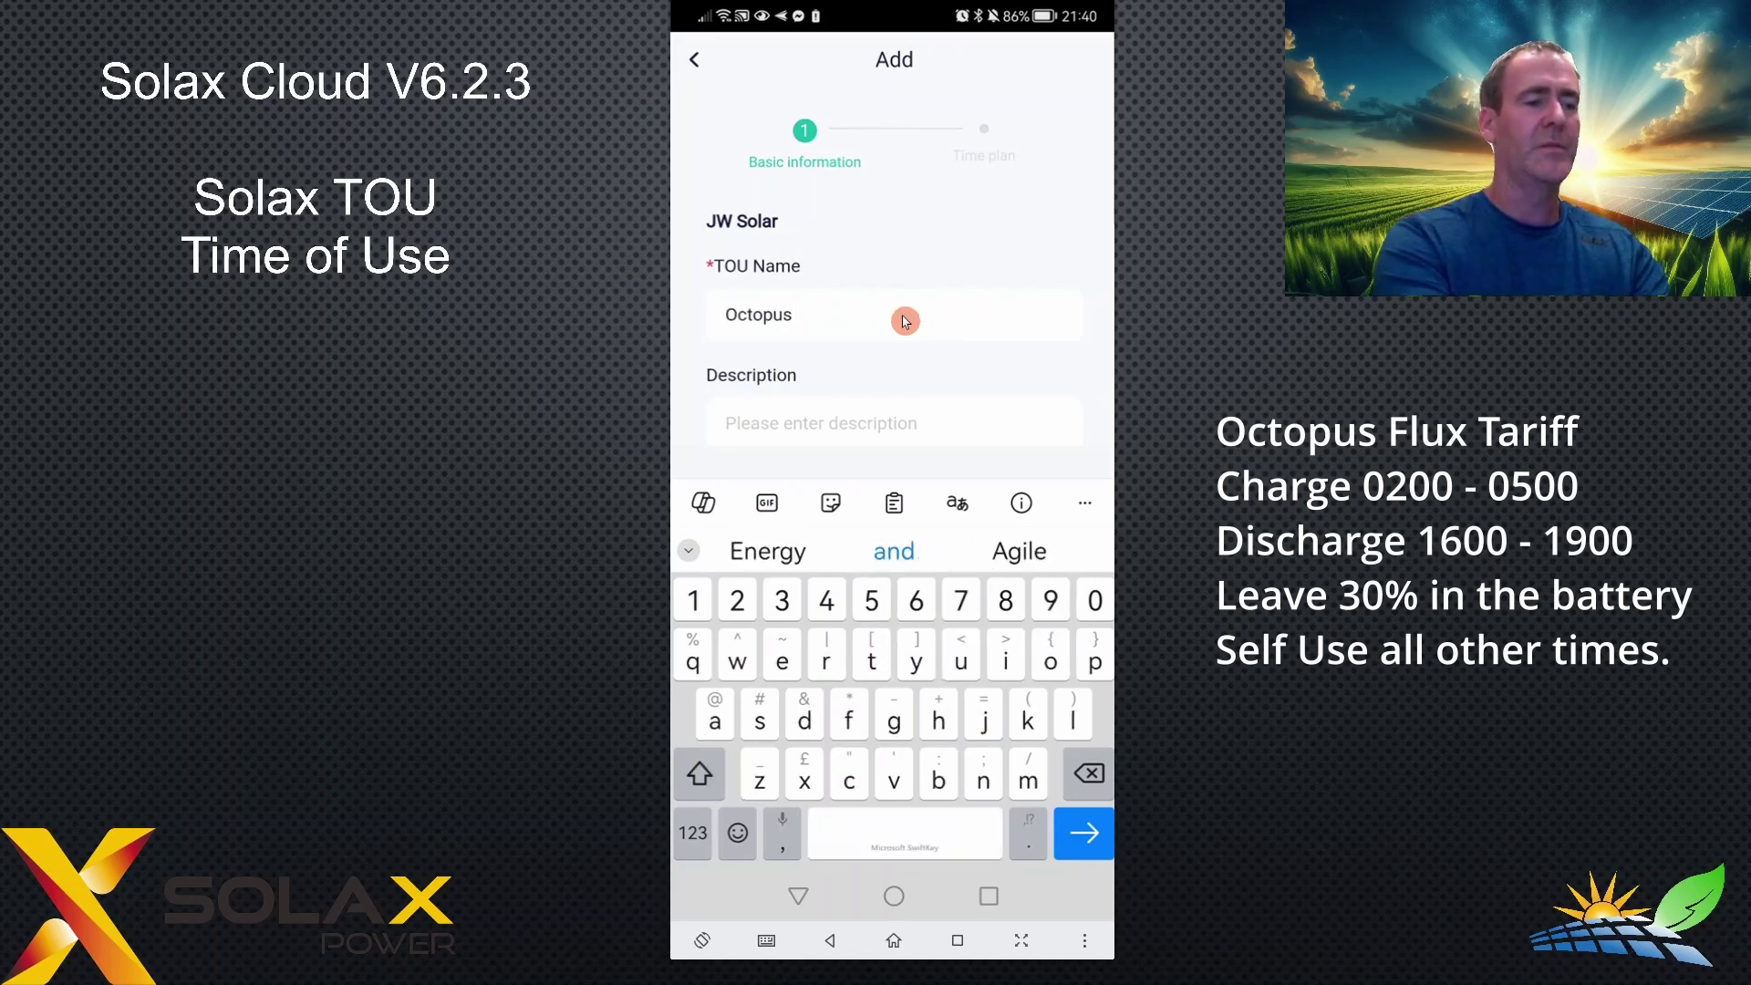
pyautogui.write(' Flu')
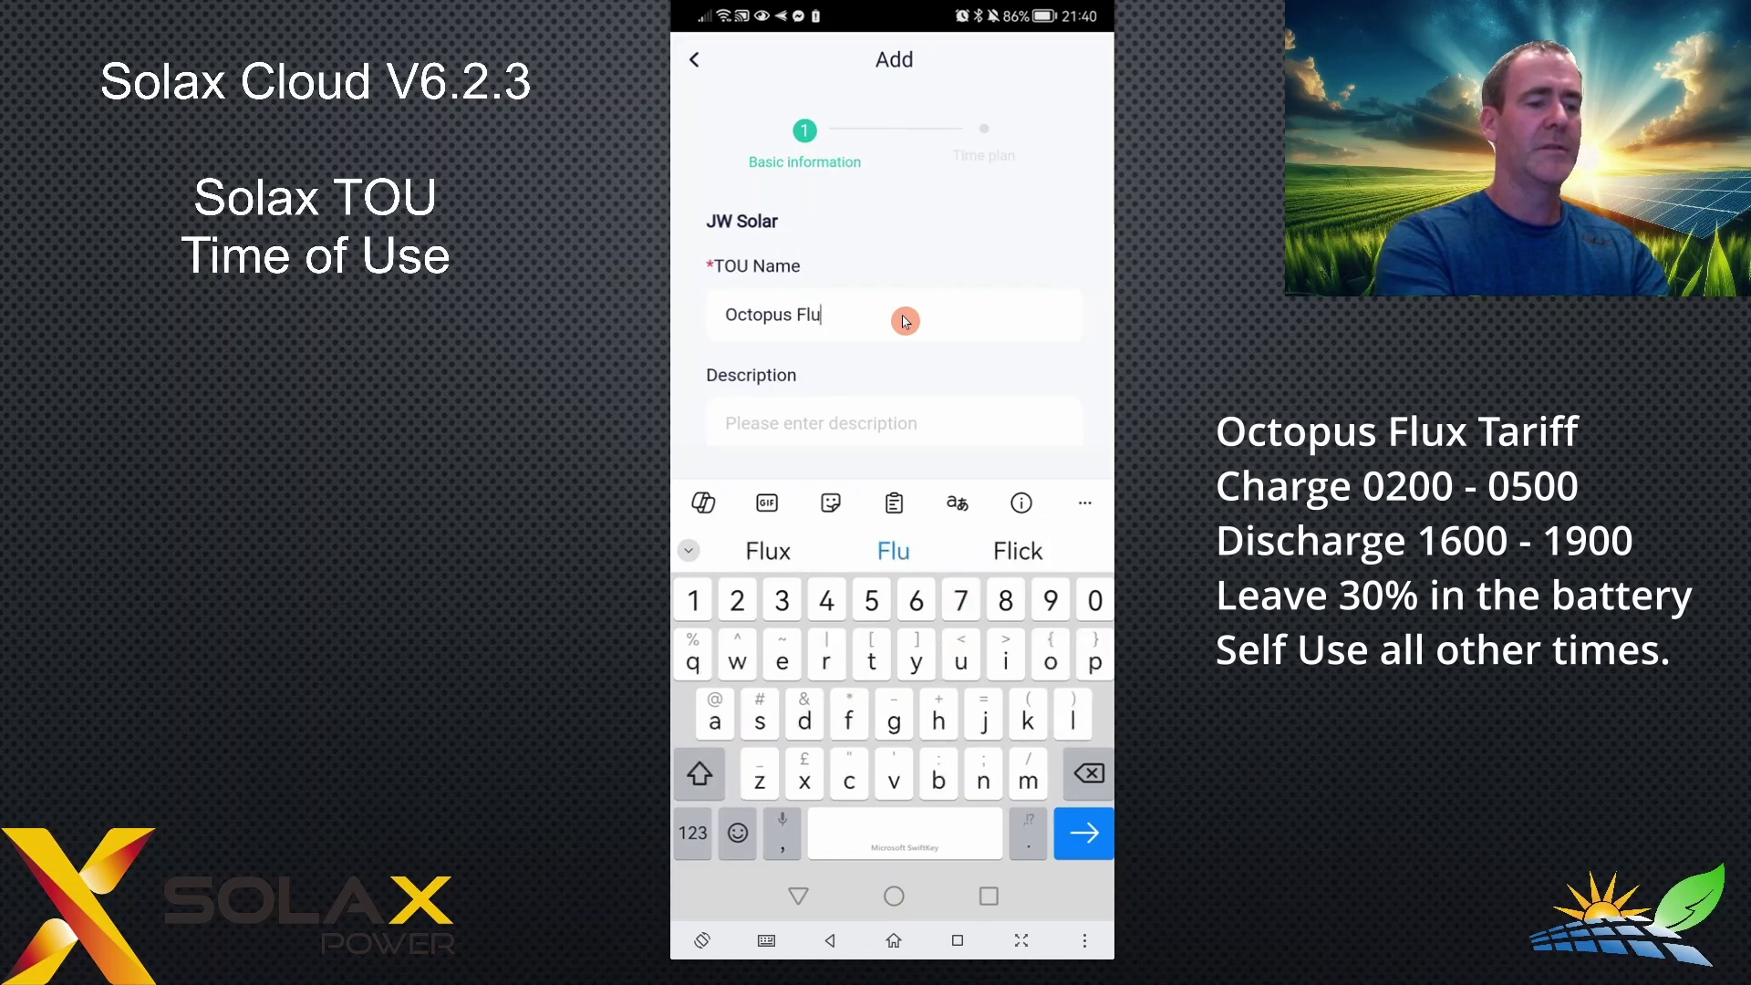
pyautogui.write('x')
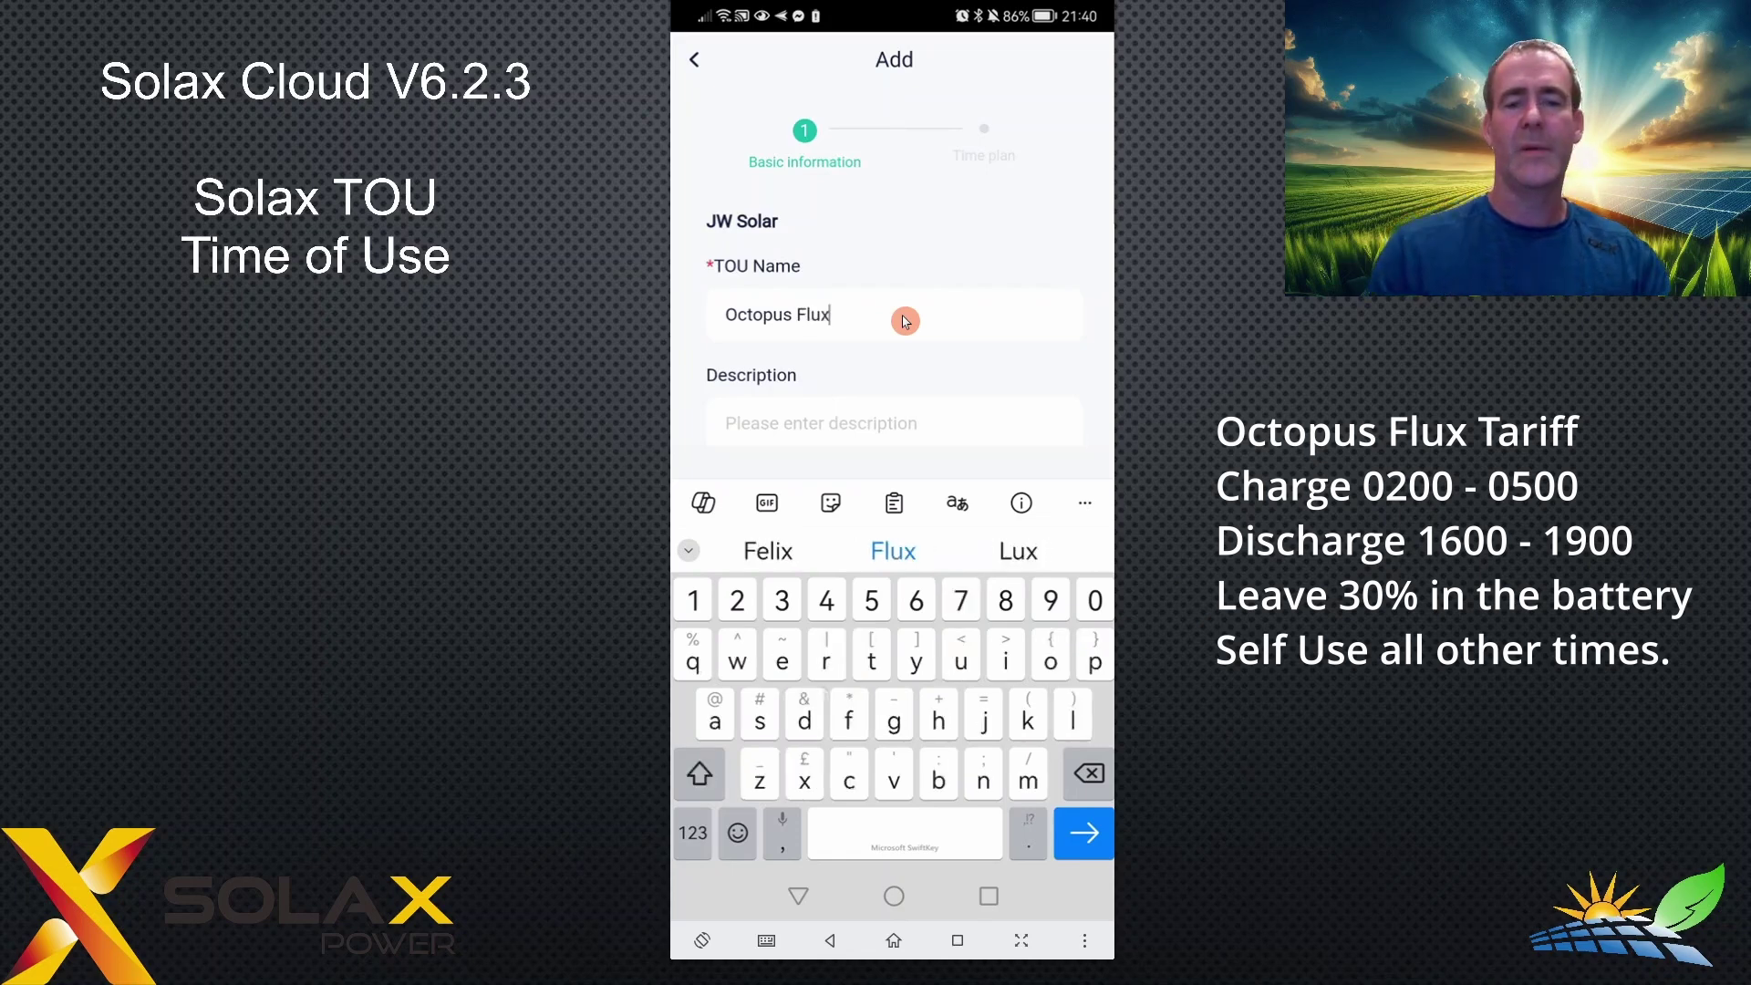
# Step: Describe the schedule as 'Charge 0200-0500' and 'Discharge 1600-1900' on two lines
pyautogui.click(903, 435)
pyautogui.scroll(-3, 910, 431)
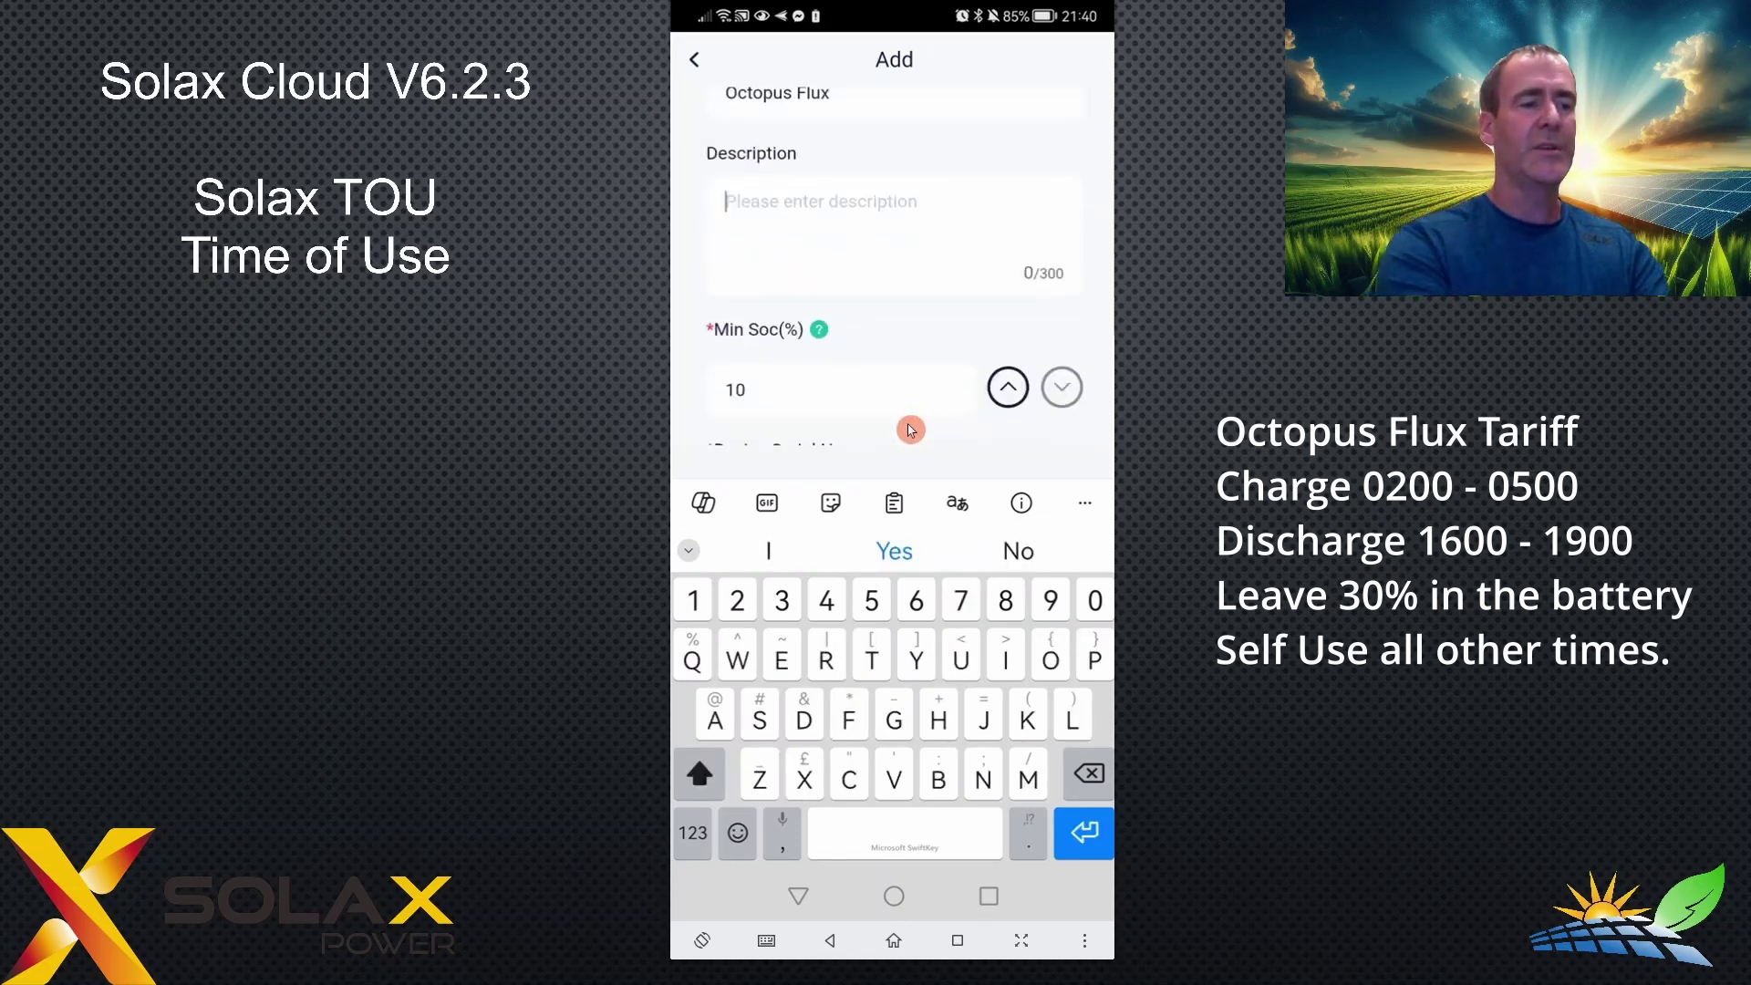
pyautogui.write('Charge ')
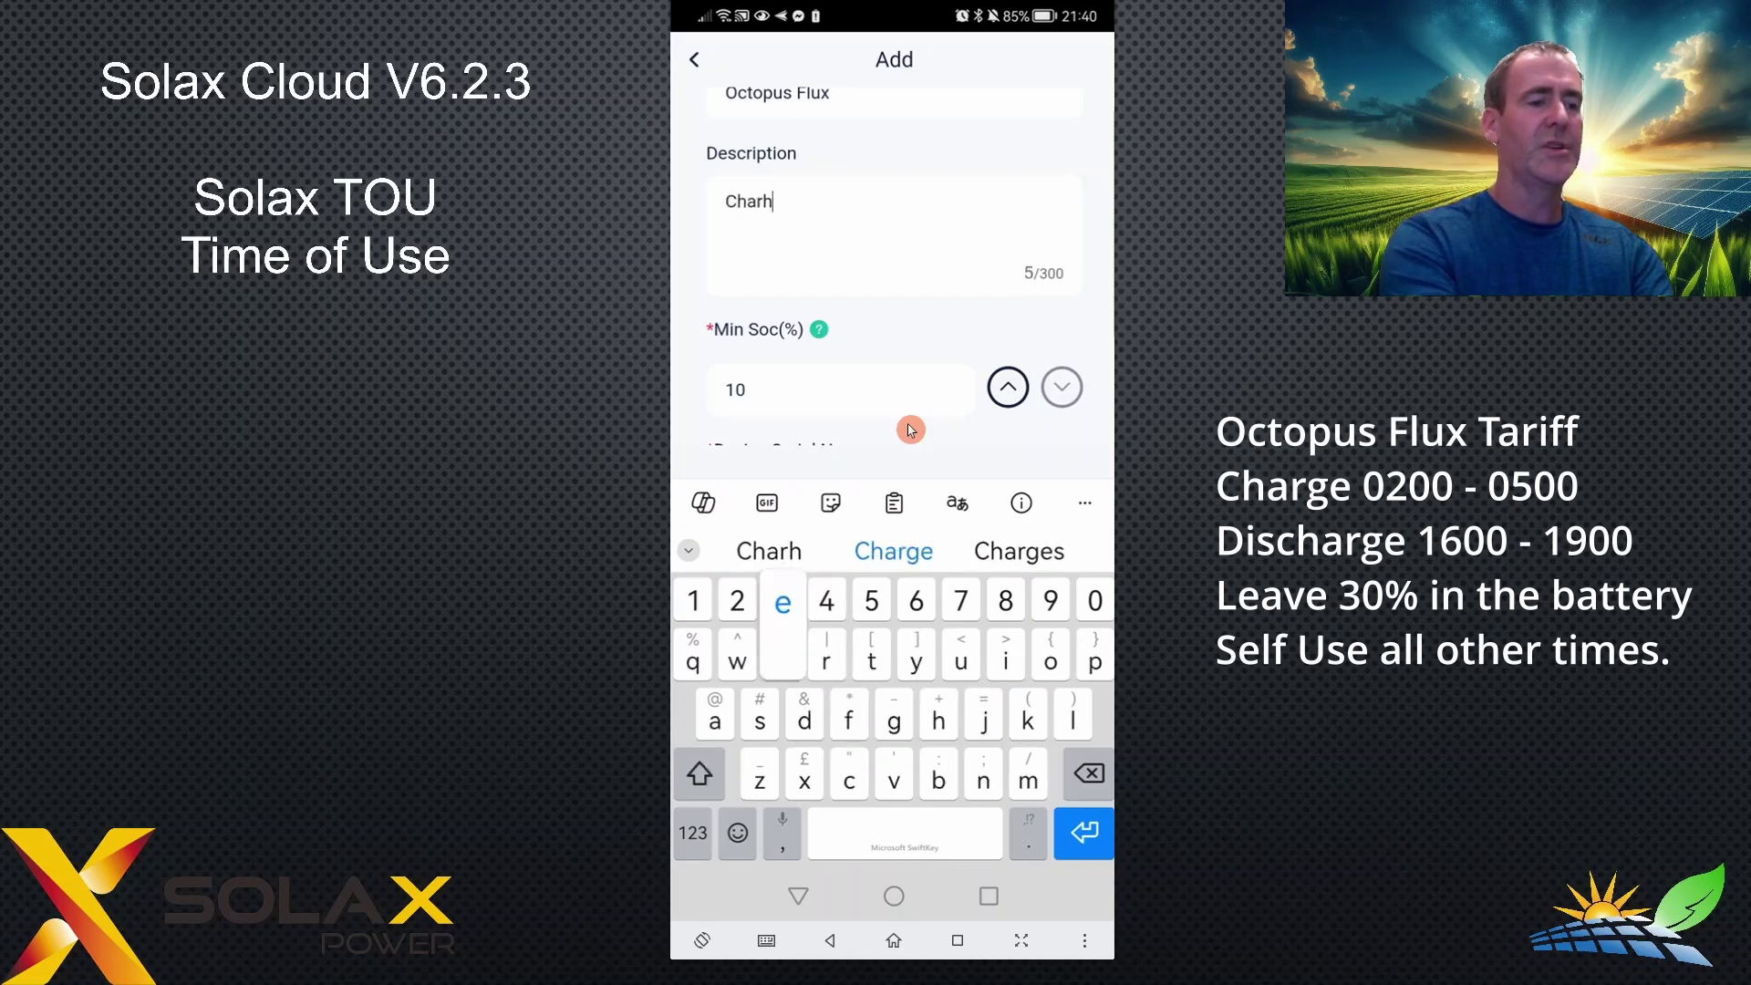
pyautogui.write('05')
pyautogui.press('BackSpace')
pyautogui.write('200-0500')
pyautogui.press('Return')
pyautogui.write('Discharge ')
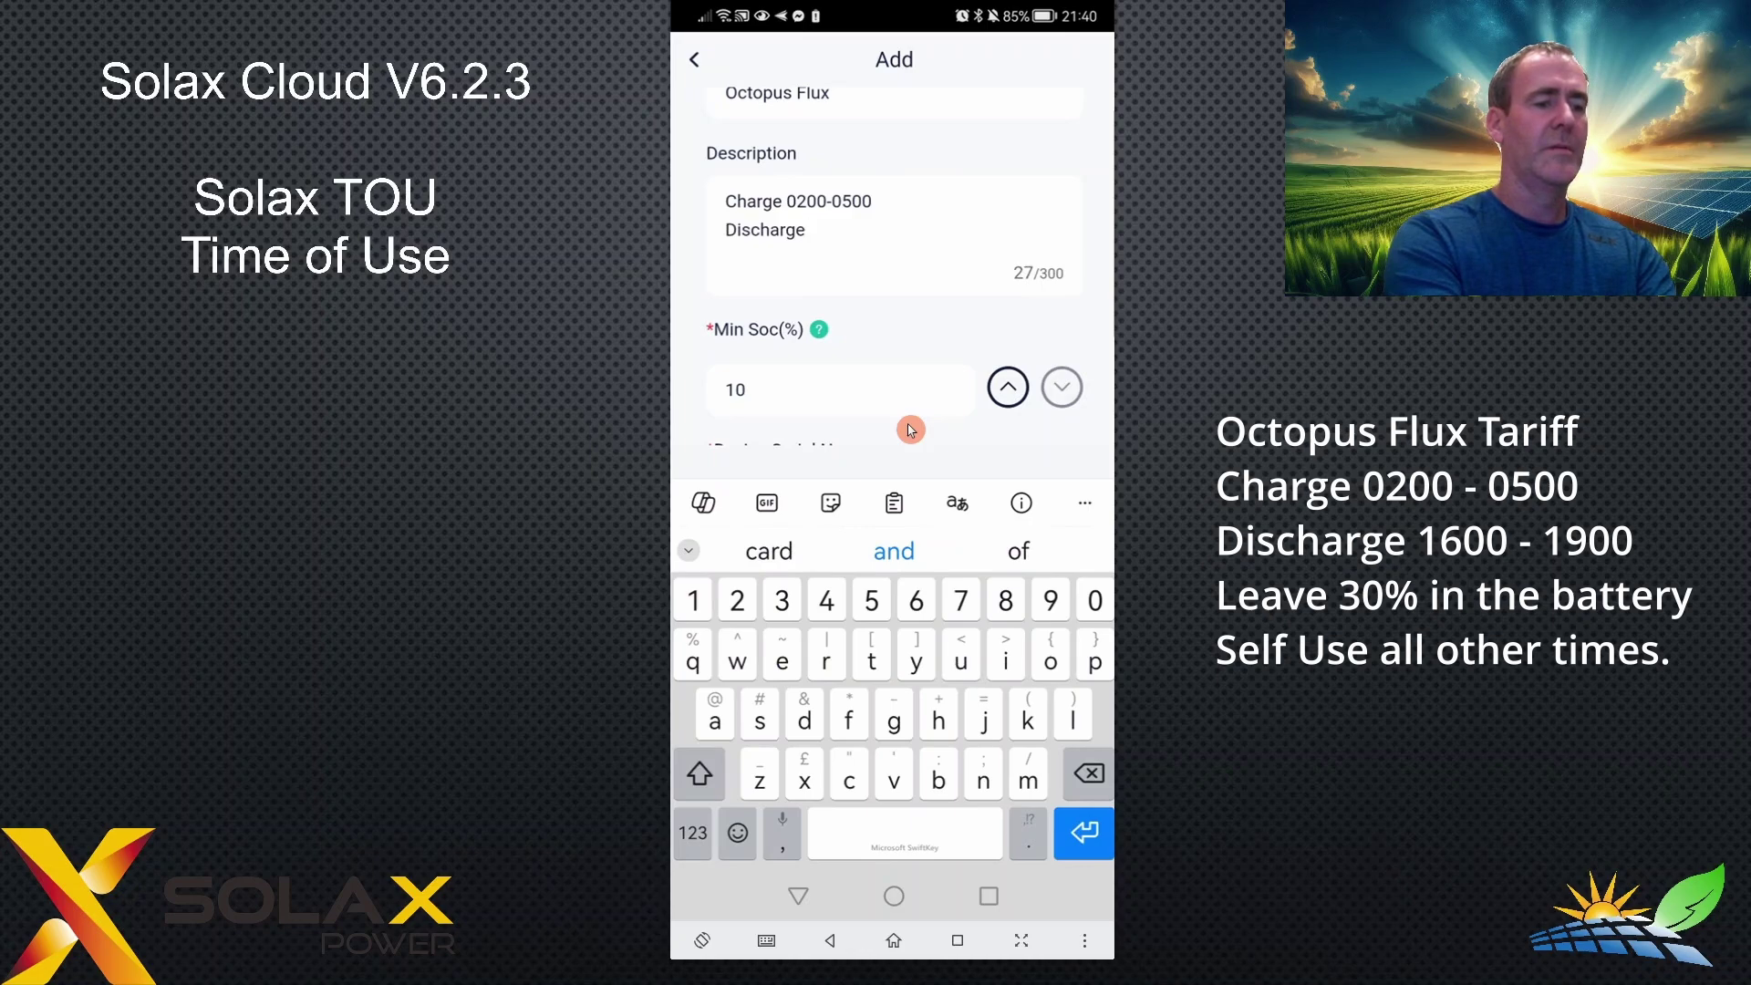
pyautogui.write('1600')
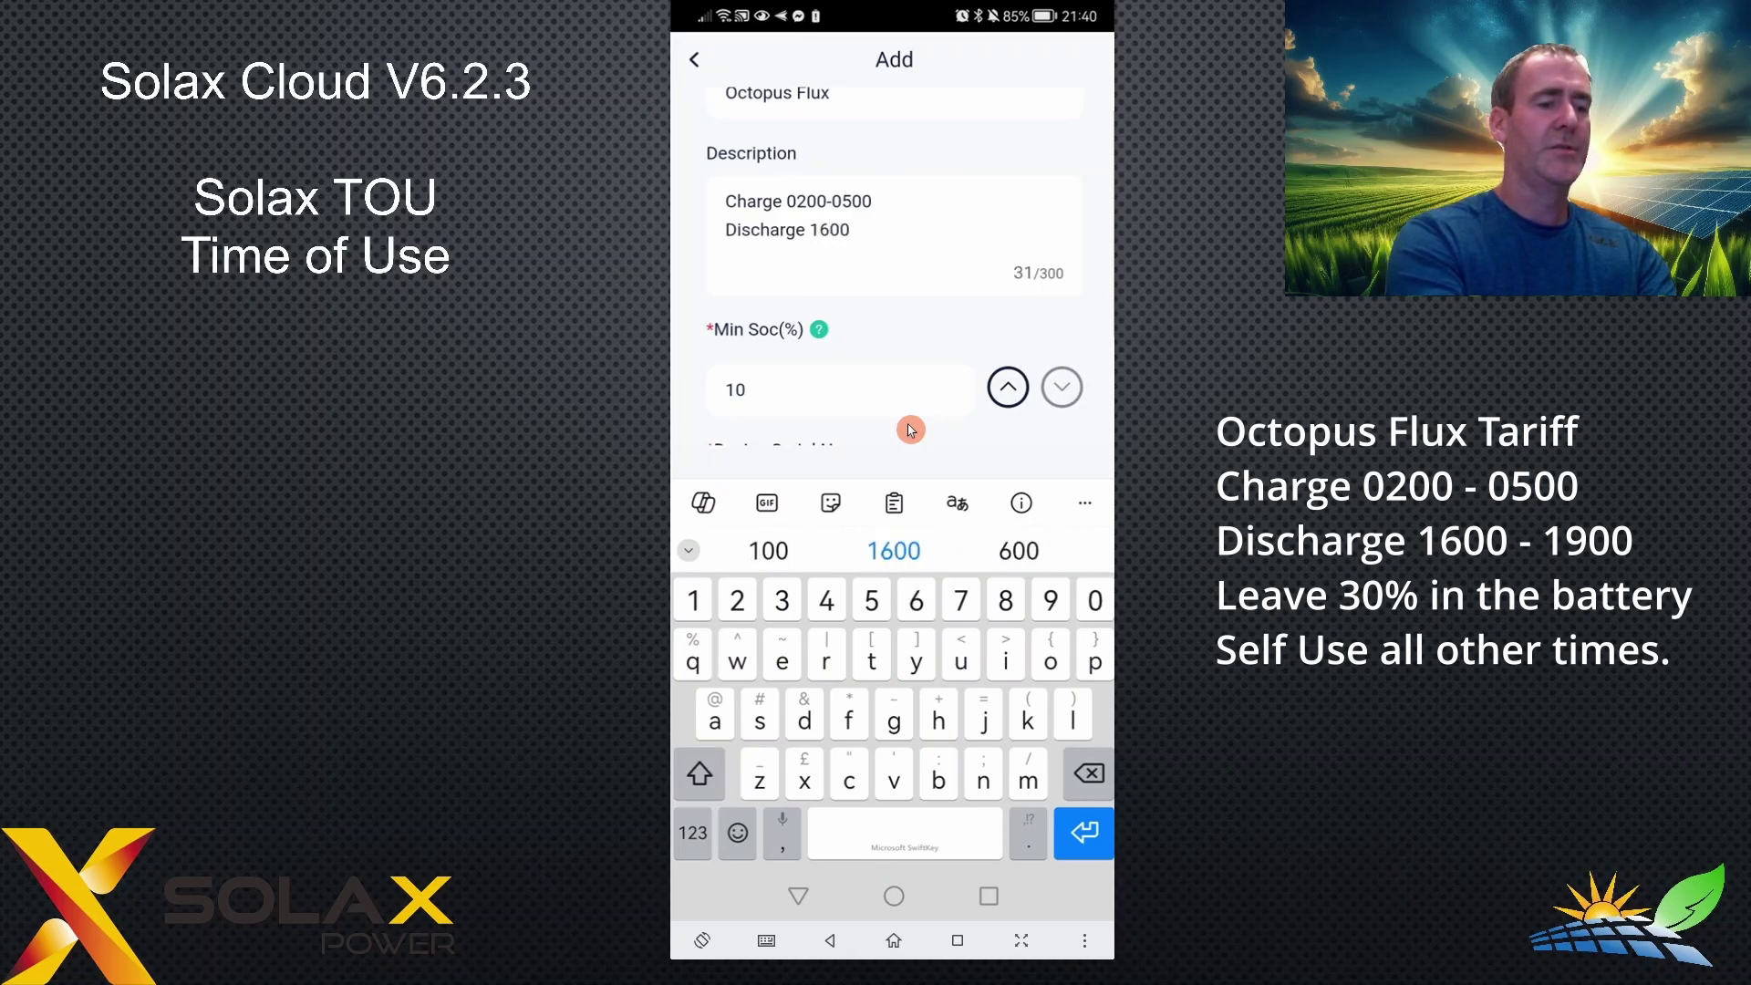
pyautogui.write('-1900')
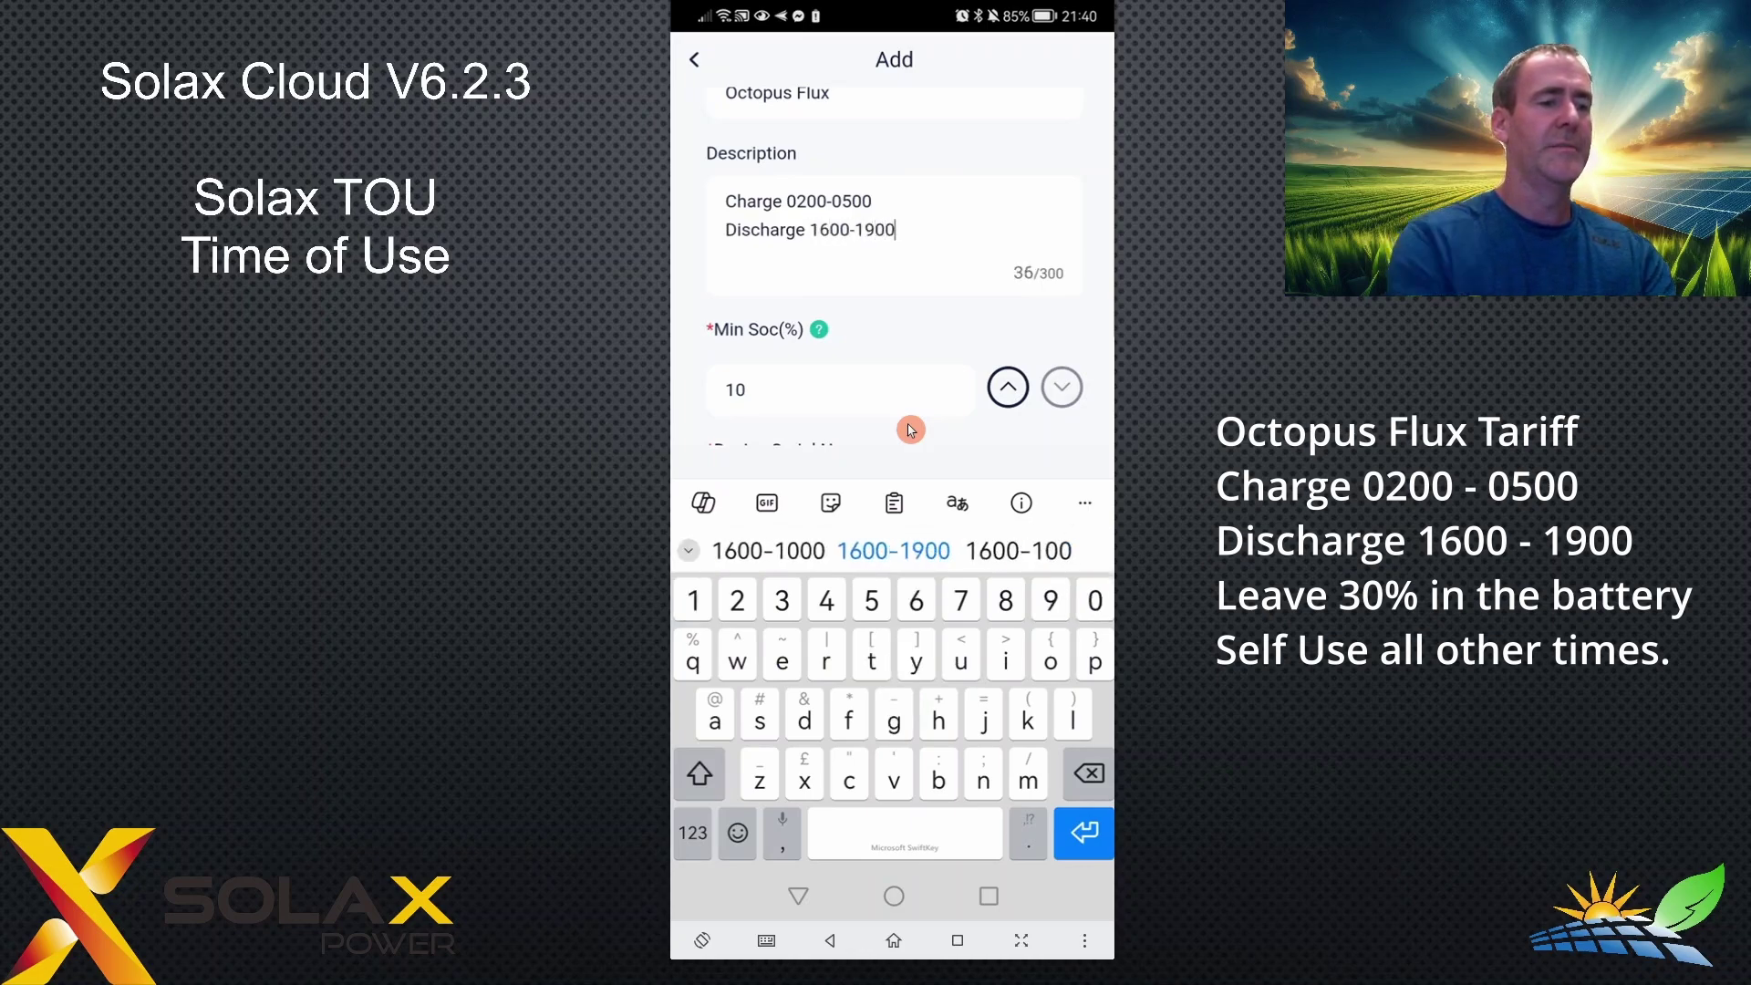
pyautogui.click(799, 901)
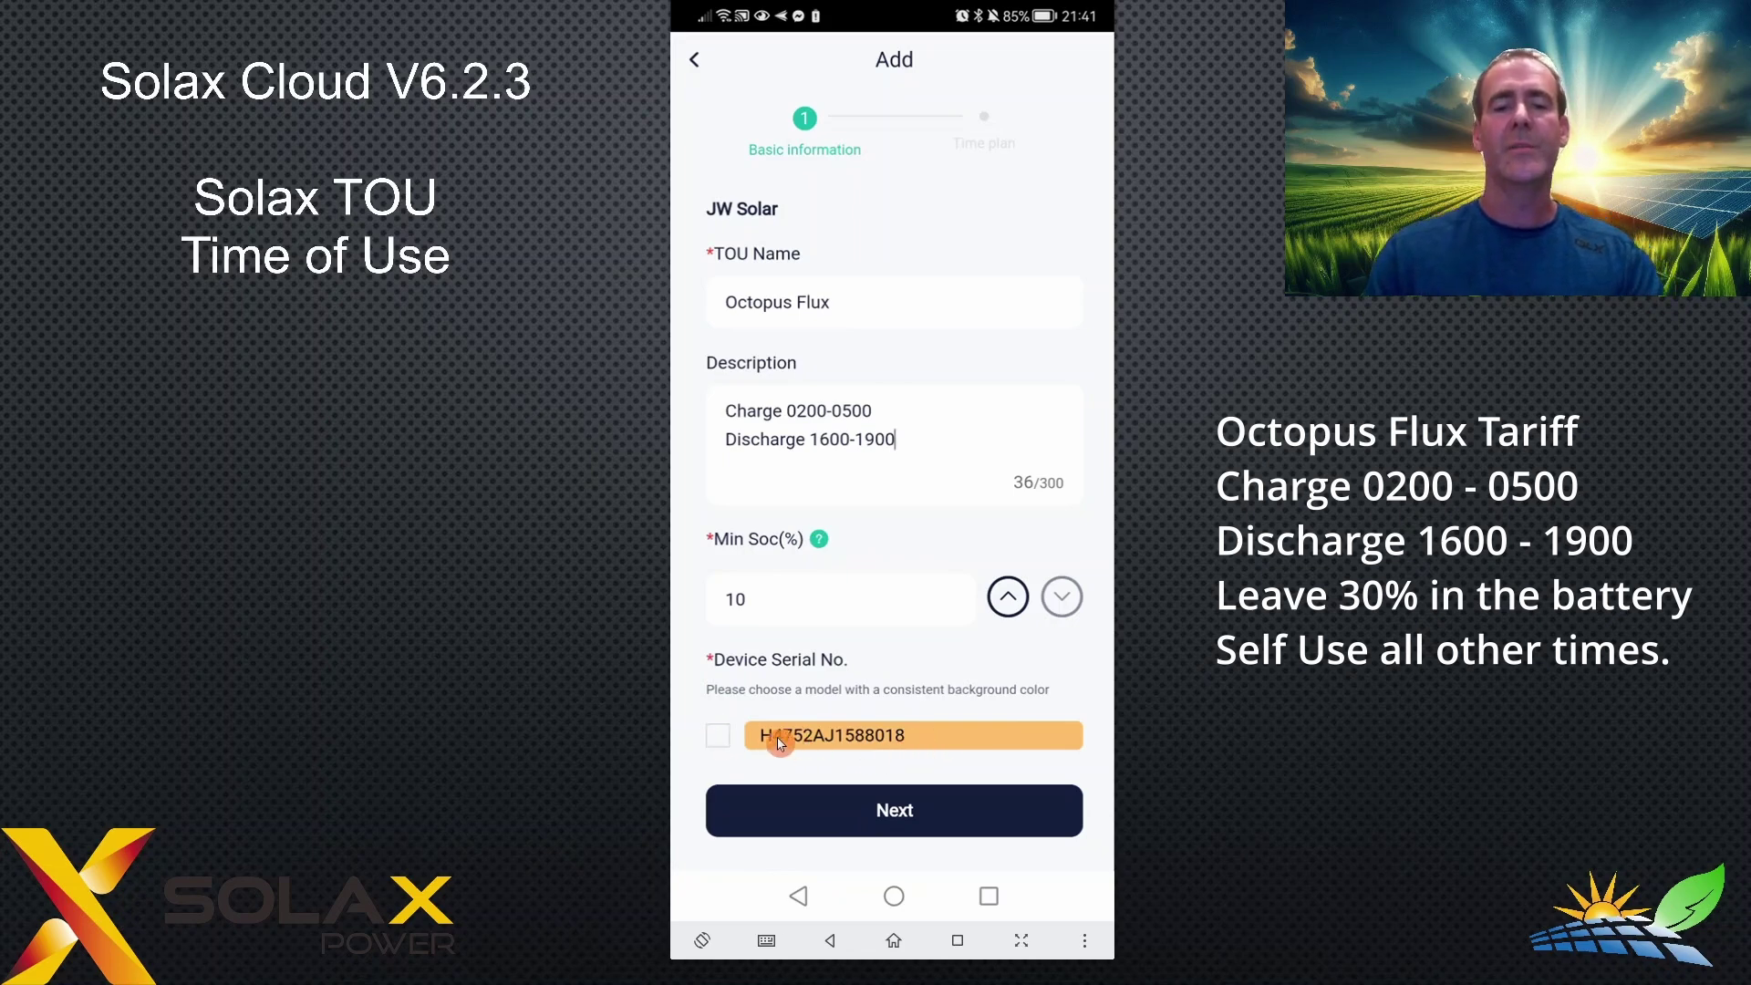
# Step: Assign the schedule to the inverter and continue to the time plan
pyautogui.click(717, 736)
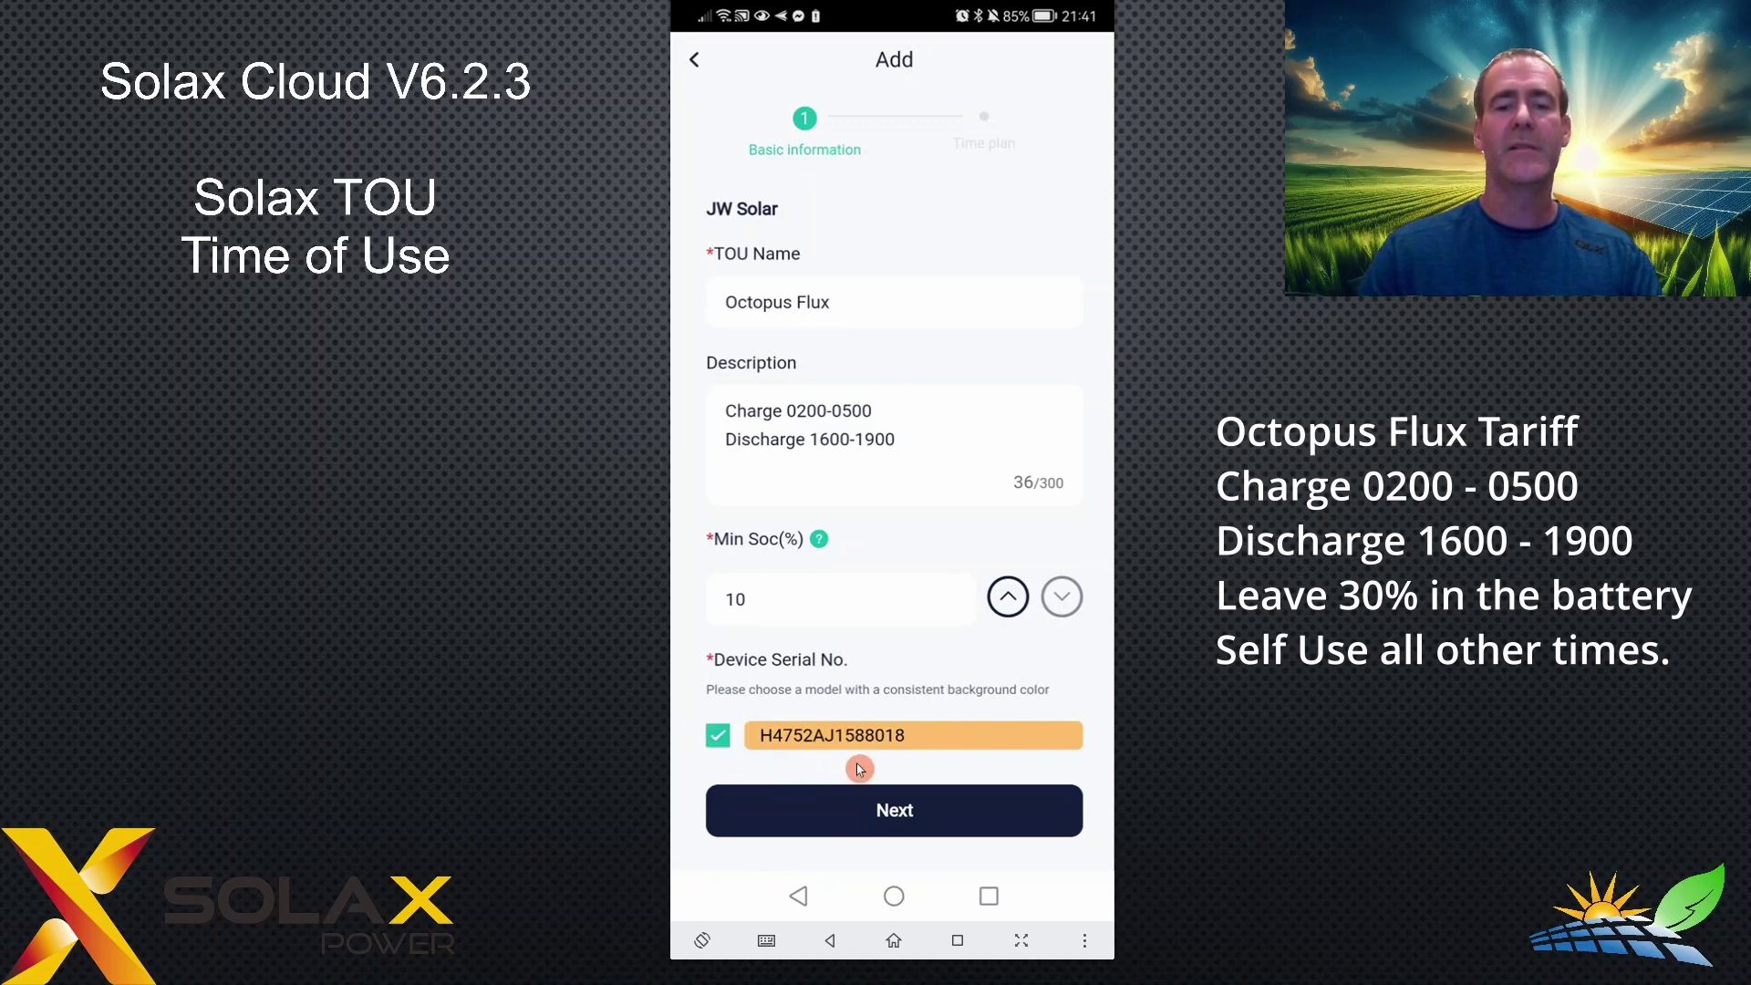
pyautogui.click(892, 815)
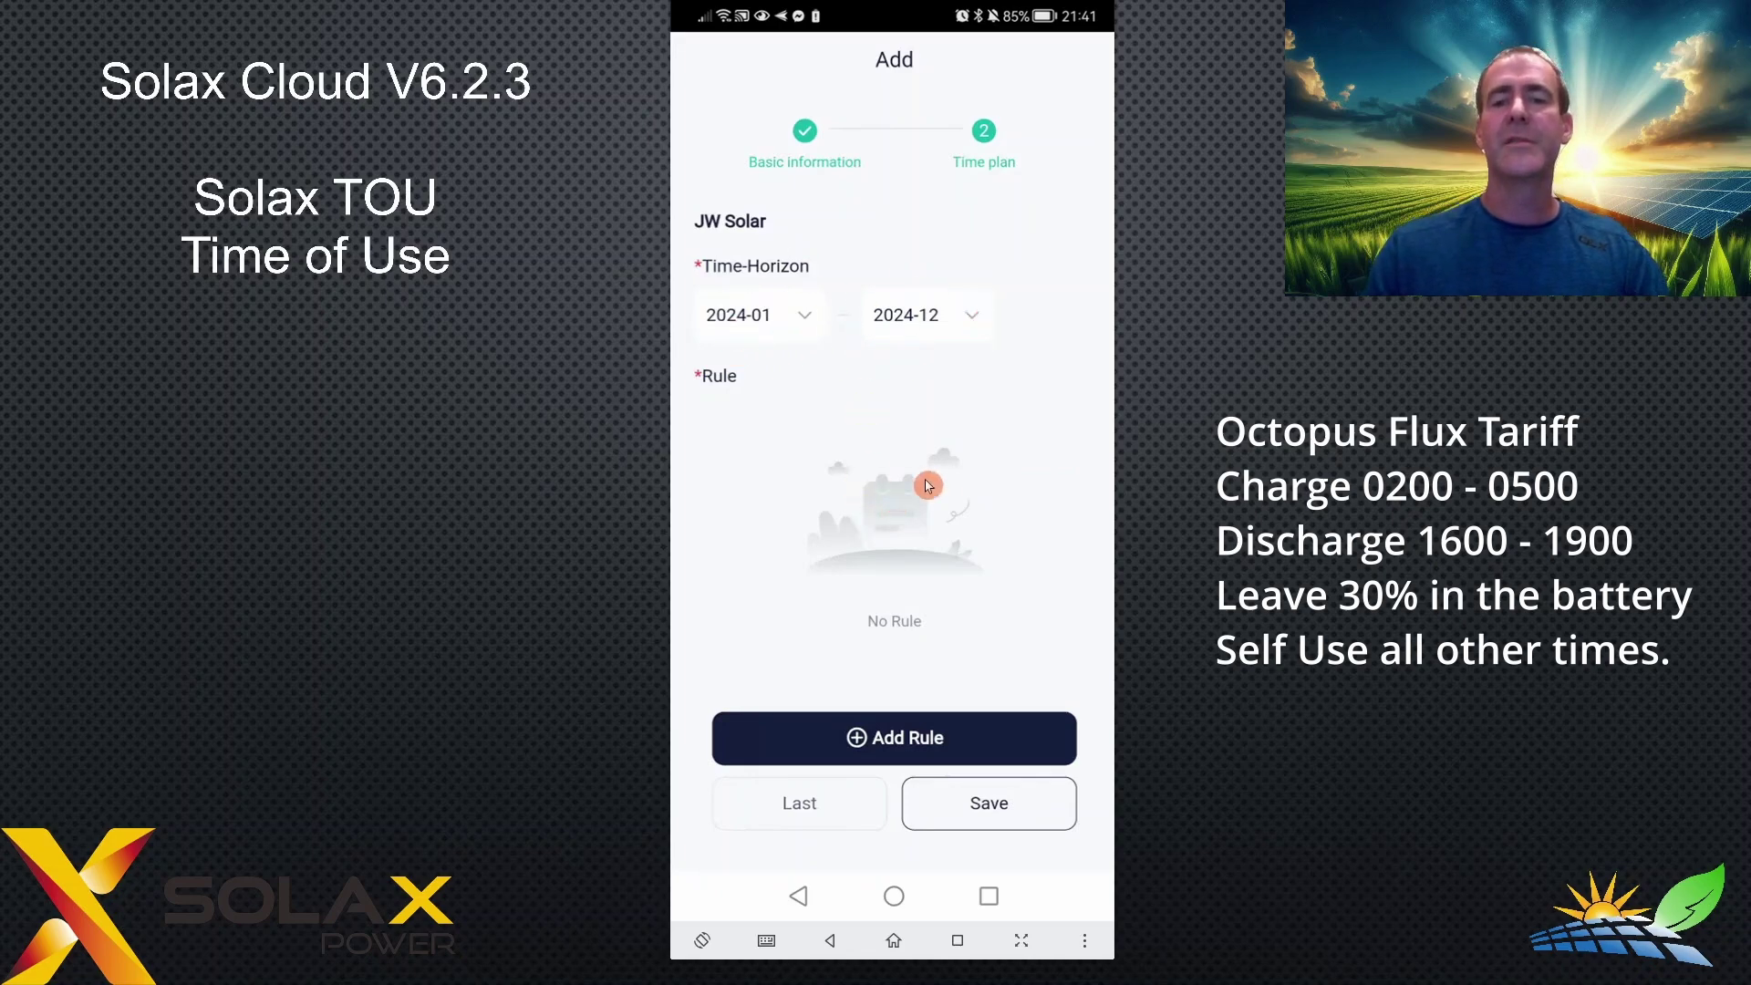
# Step: Add a Week rule named 'Octopus Flux' with default options, running Self Use 0–24 h
pyautogui.click(902, 743)
pyautogui.click(887, 189)
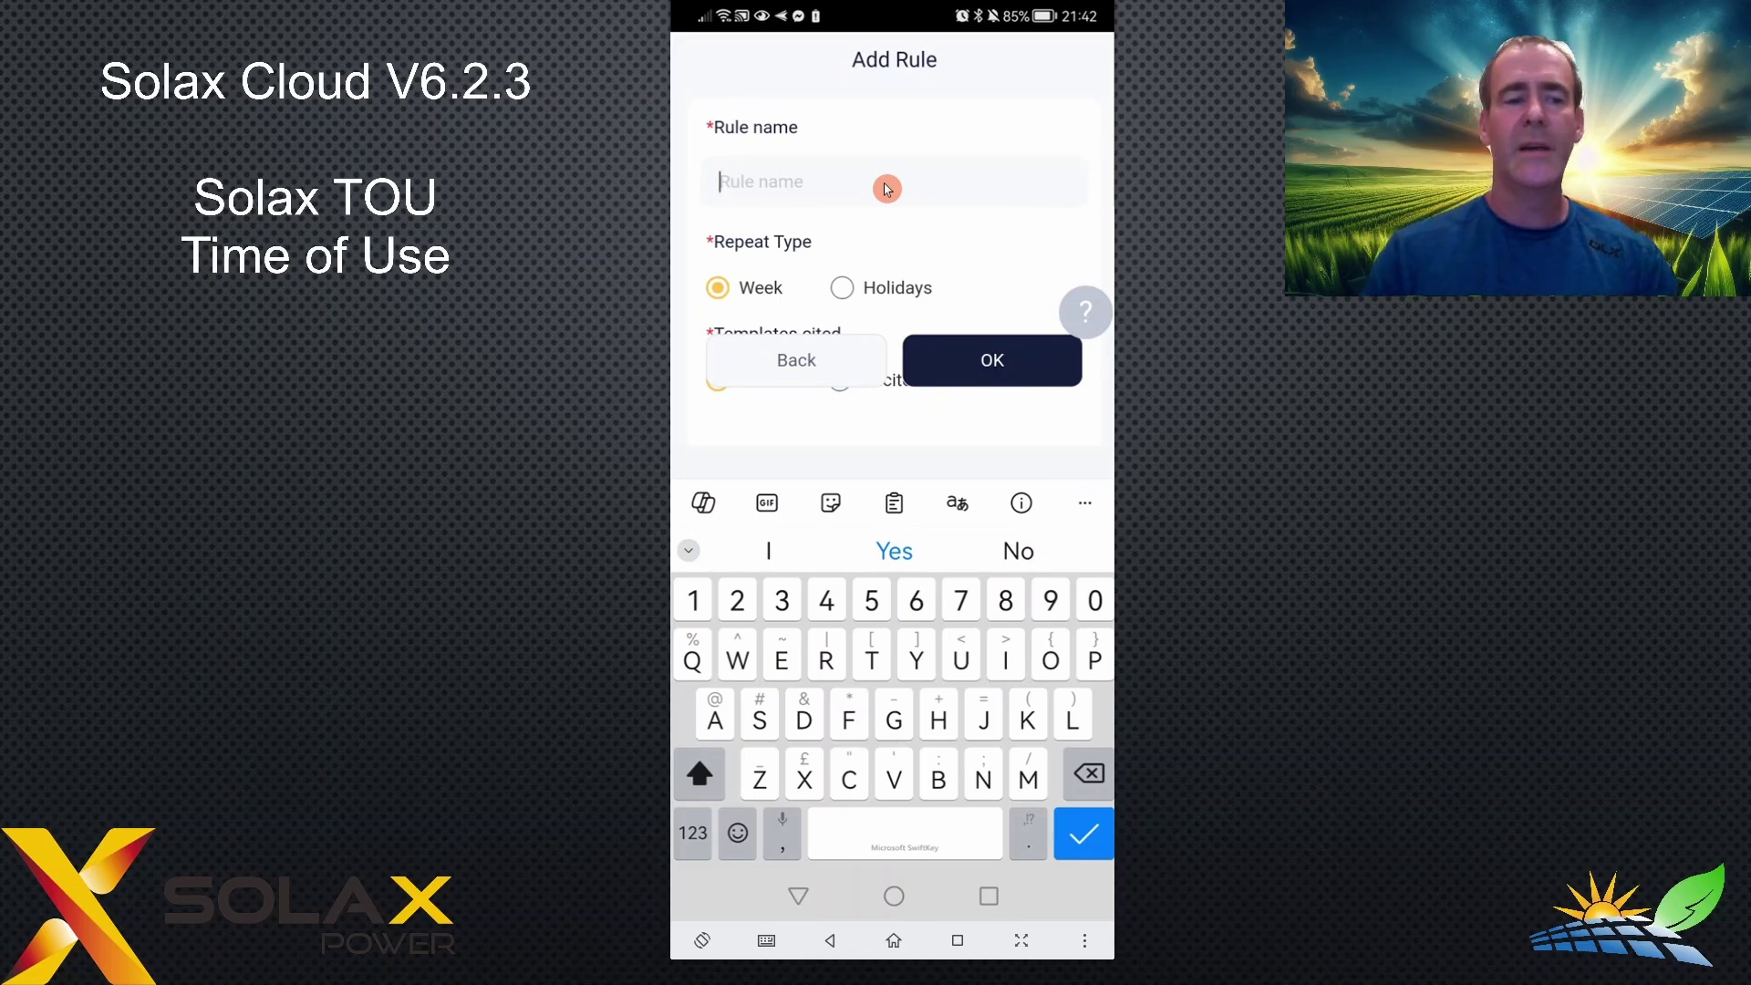
pyautogui.write('Octopus ')
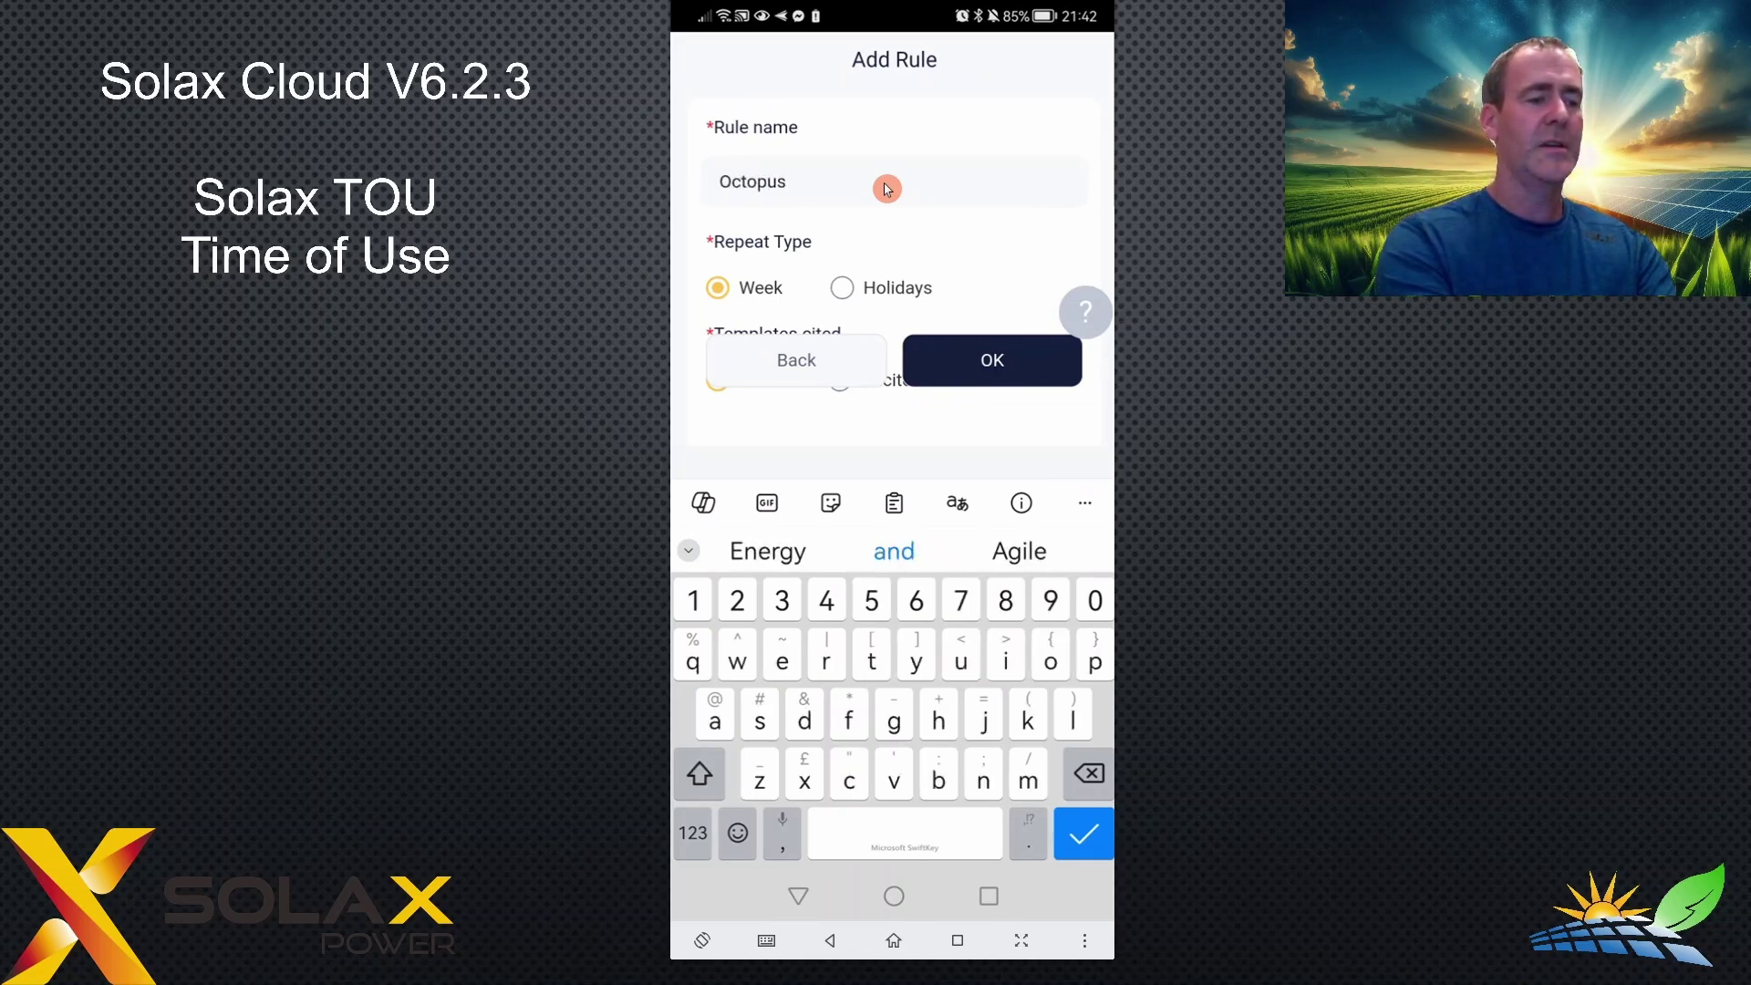
pyautogui.write('Flux')
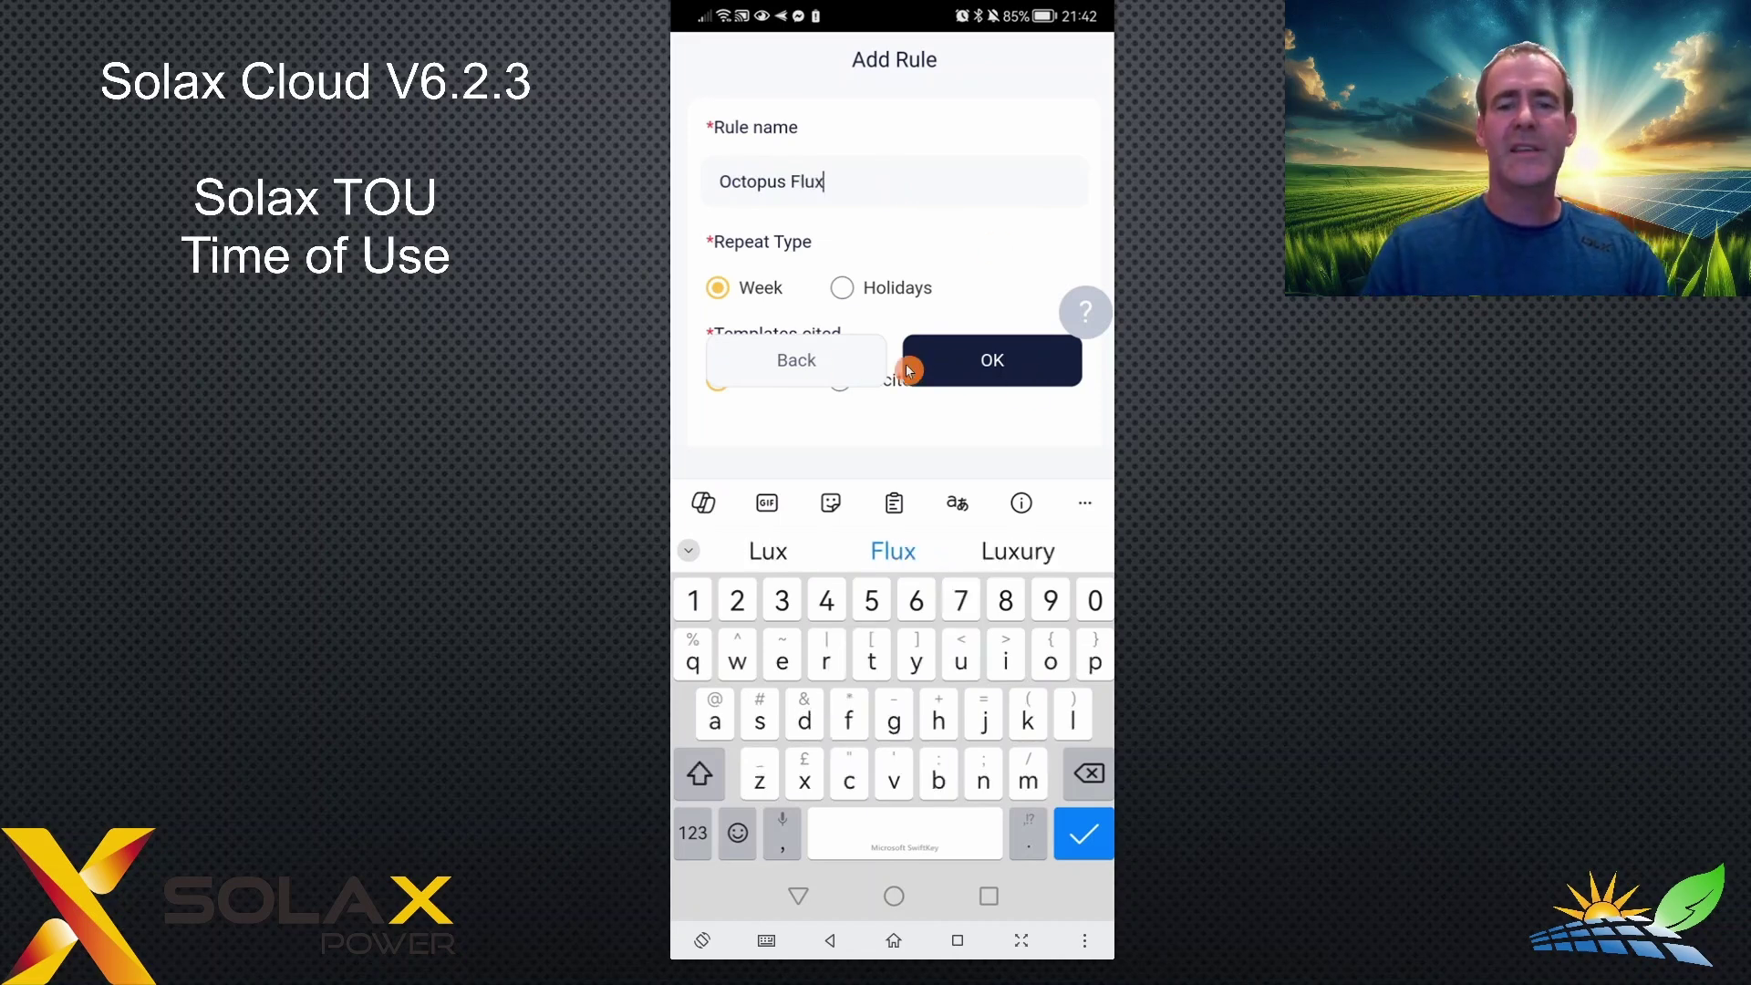
pyautogui.click(798, 896)
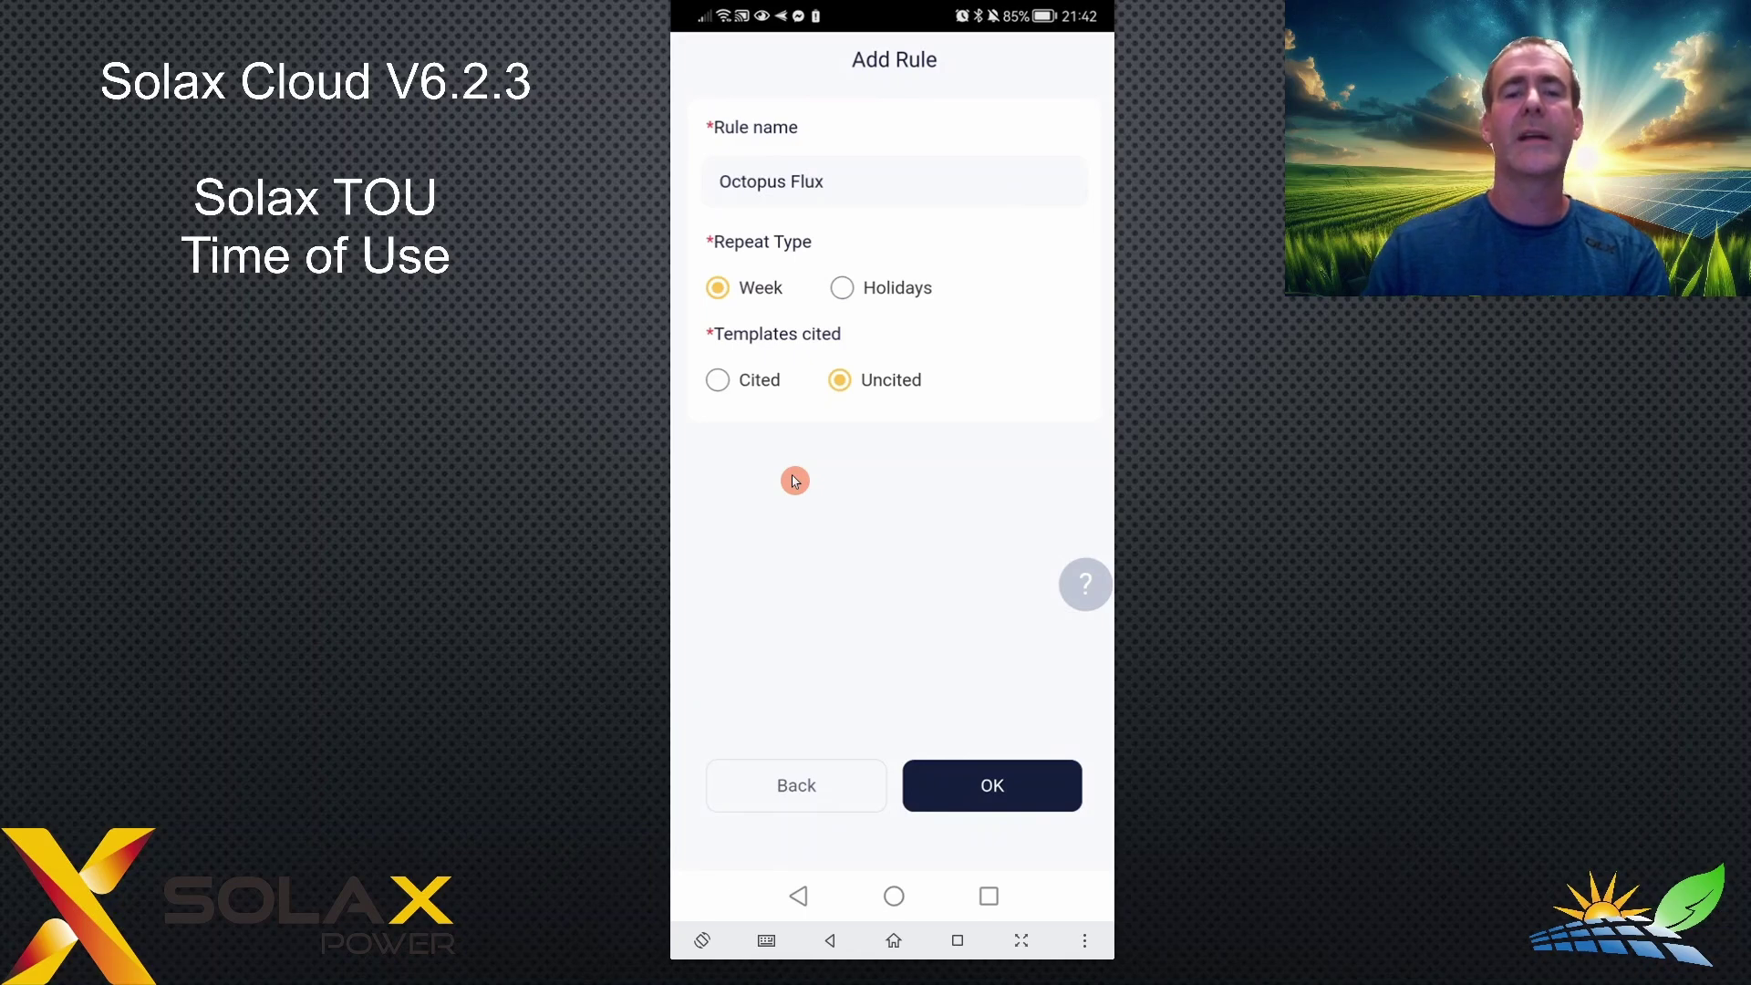
pyautogui.click(992, 794)
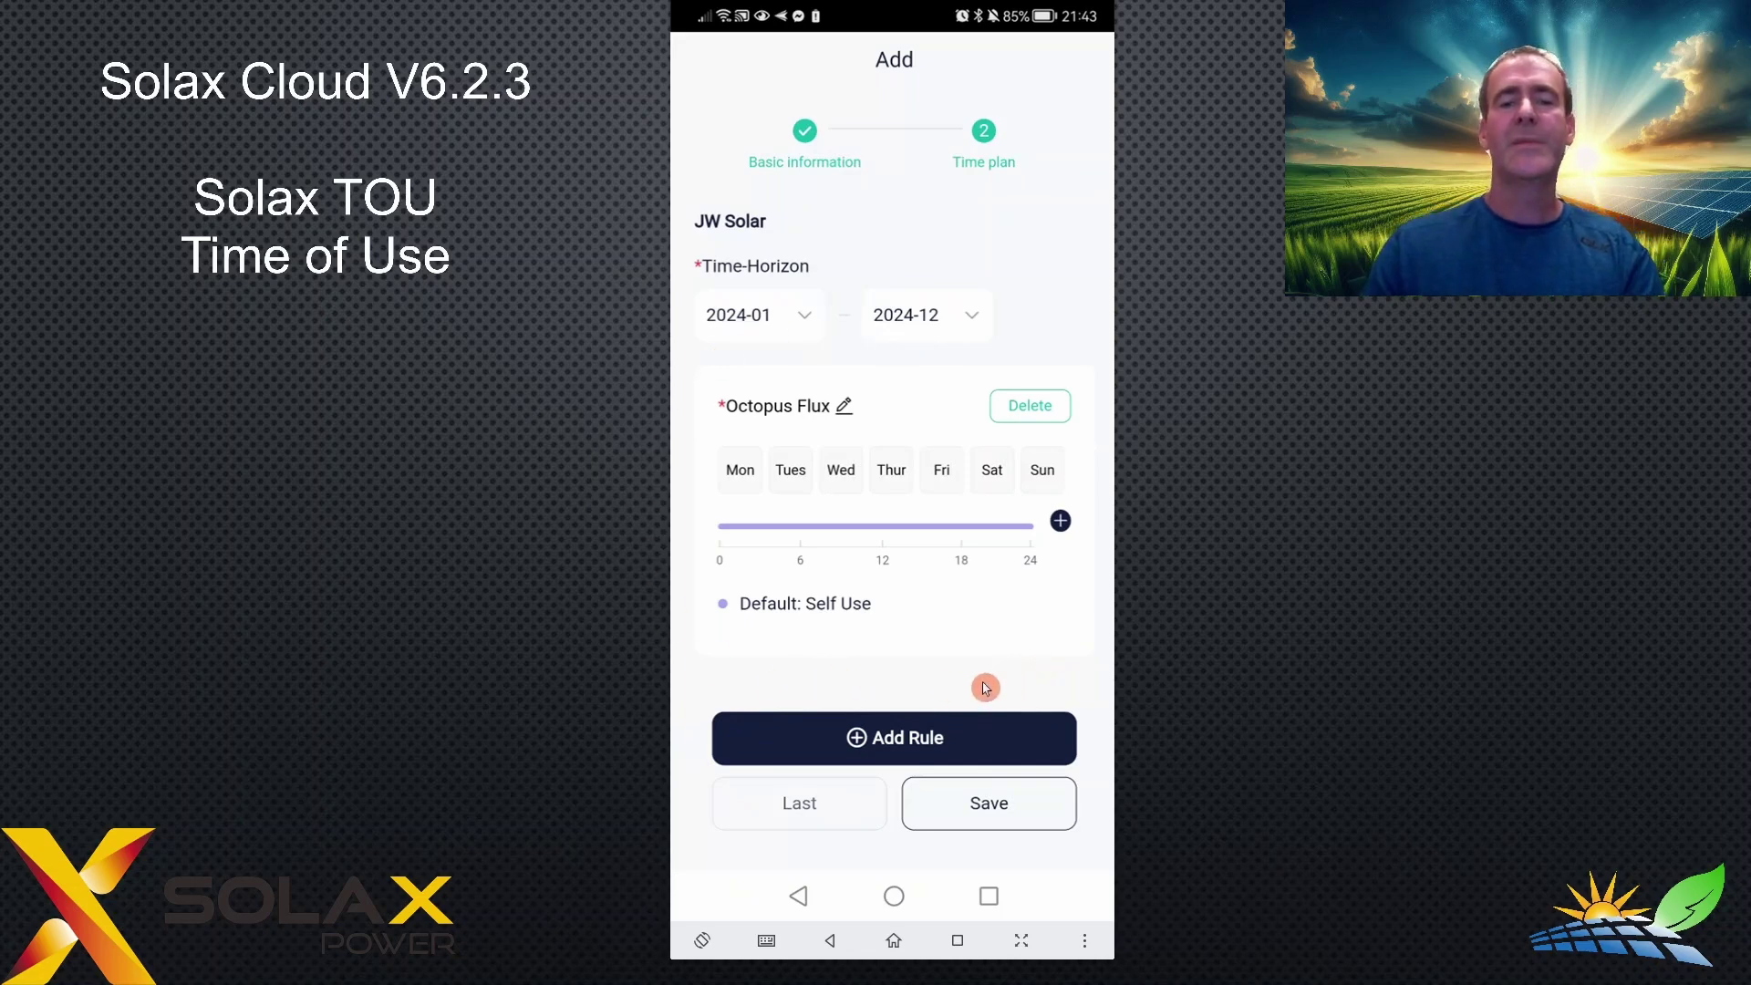
# Step: Apply the Octopus Flux rule to Monday through Friday, leaving weekends unselected
pyautogui.click(906, 750)
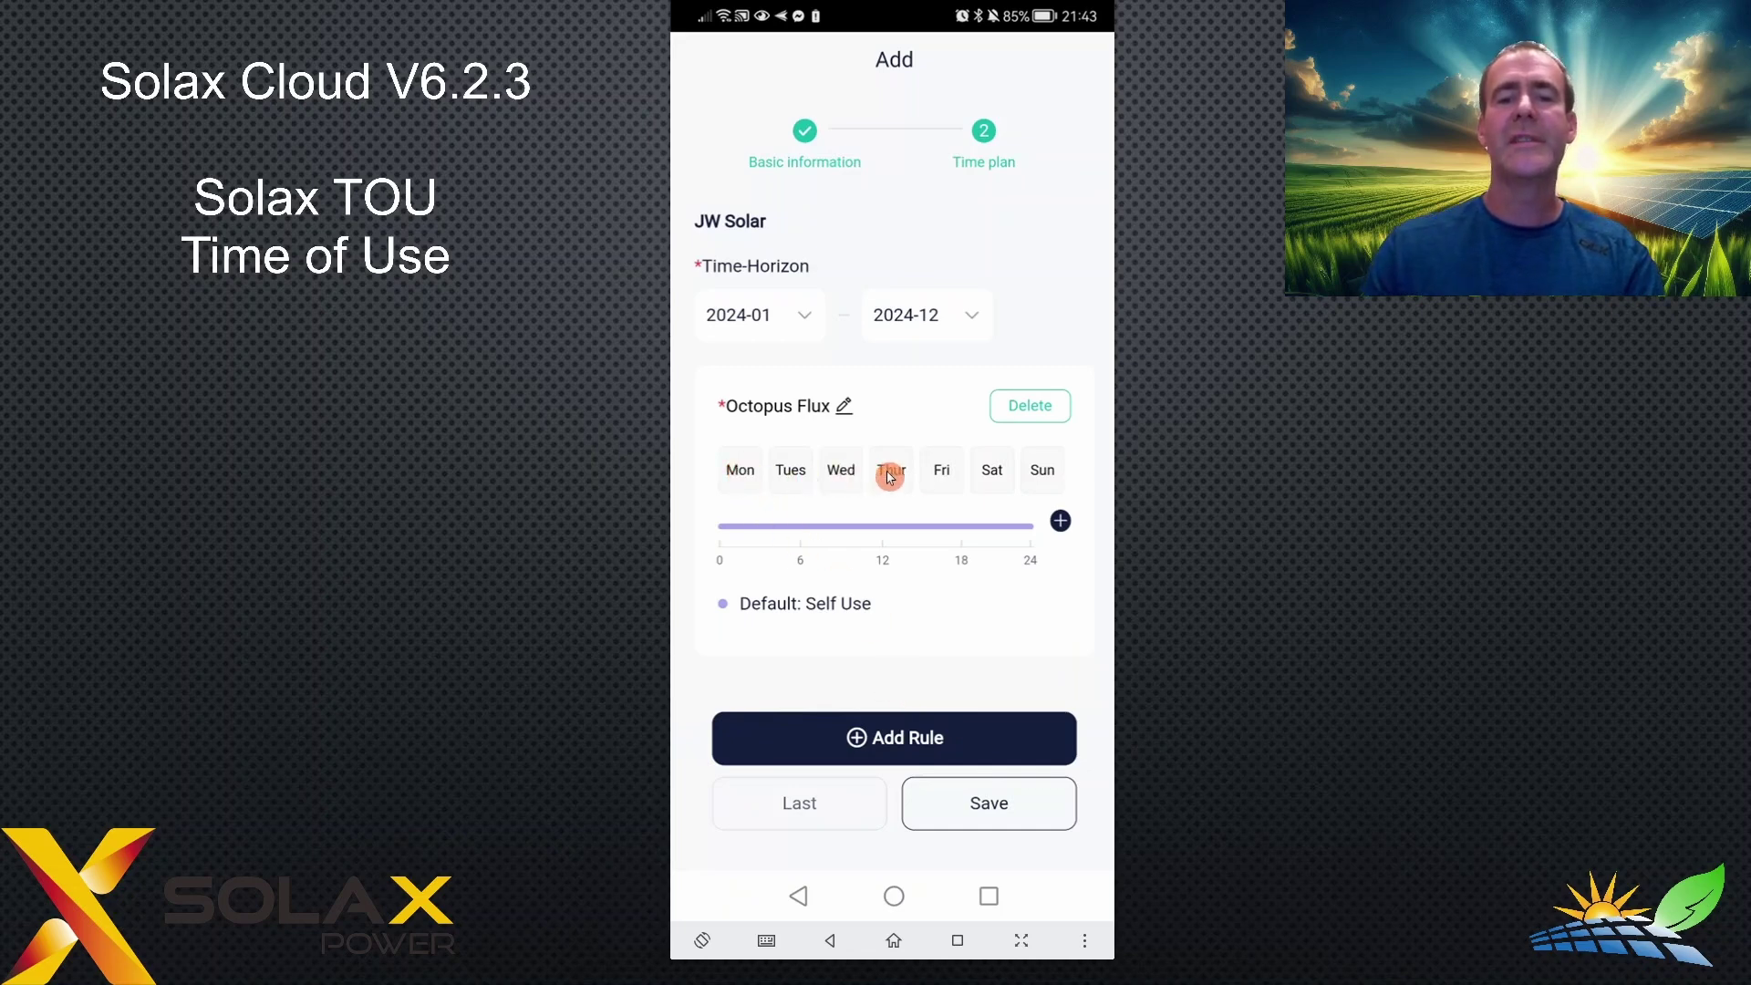
pyautogui.click(945, 481)
pyautogui.click(891, 476)
pyautogui.click(834, 481)
pyautogui.click(788, 476)
pyautogui.click(741, 476)
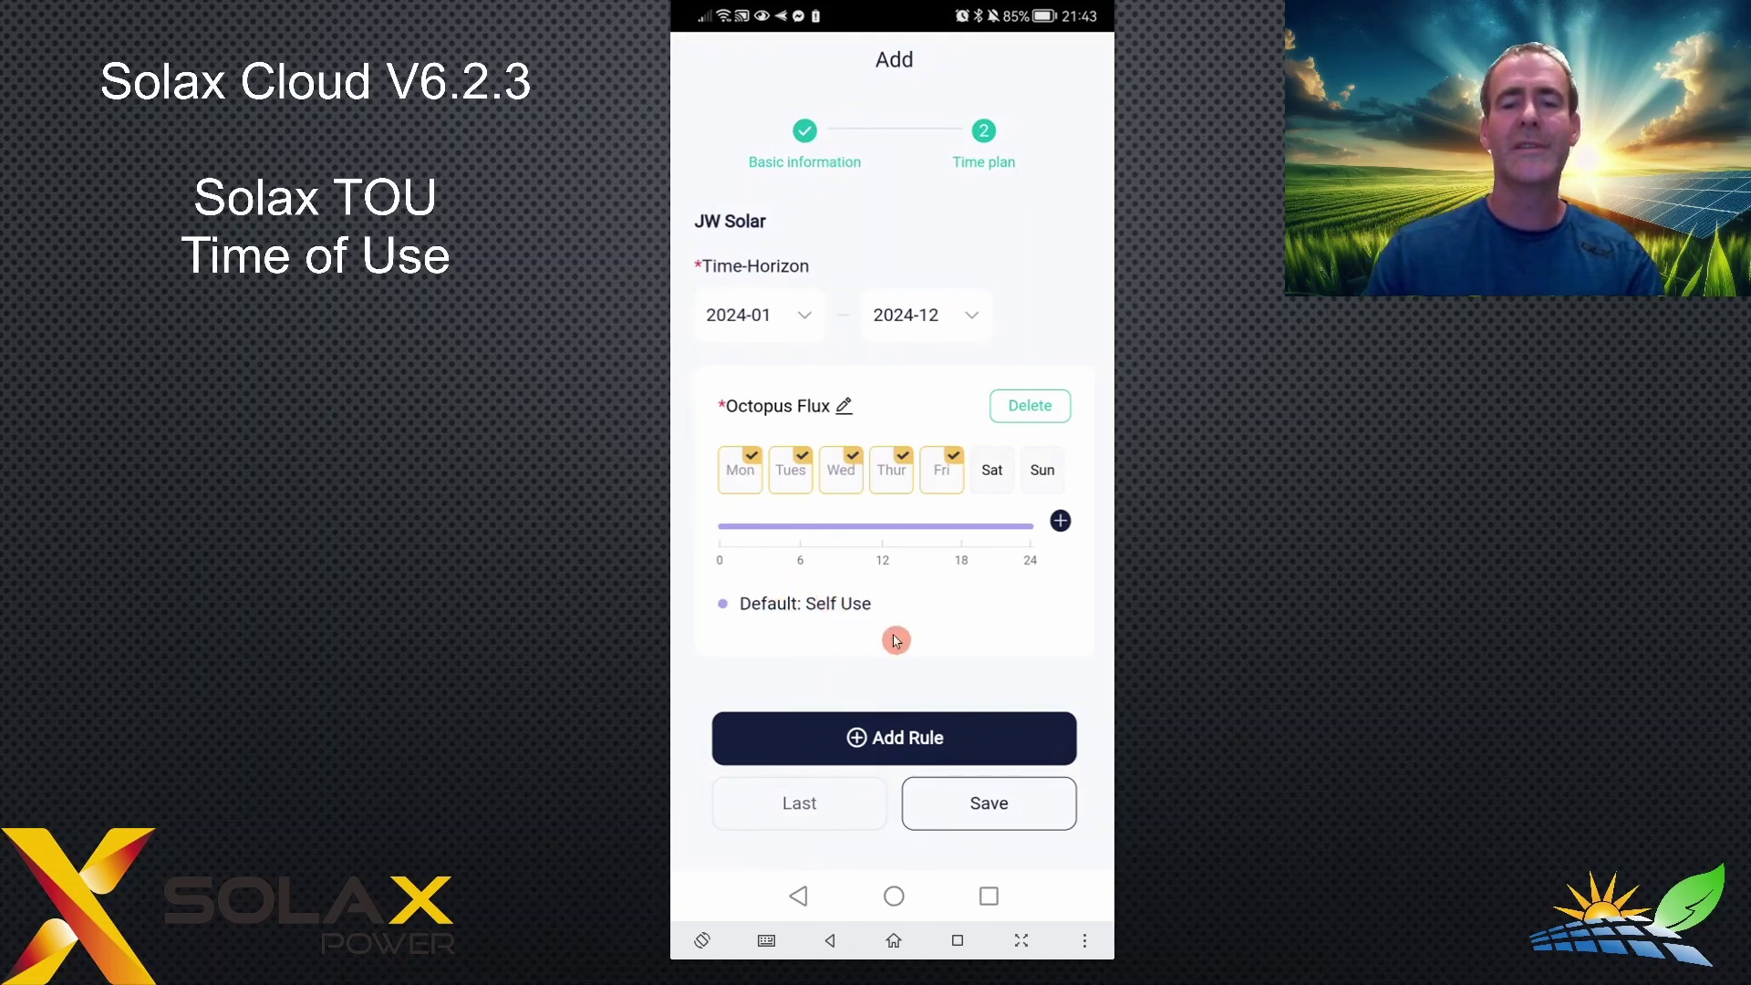
# Step: Add a time period running from 02:00 to 05:00
pyautogui.click(1062, 526)
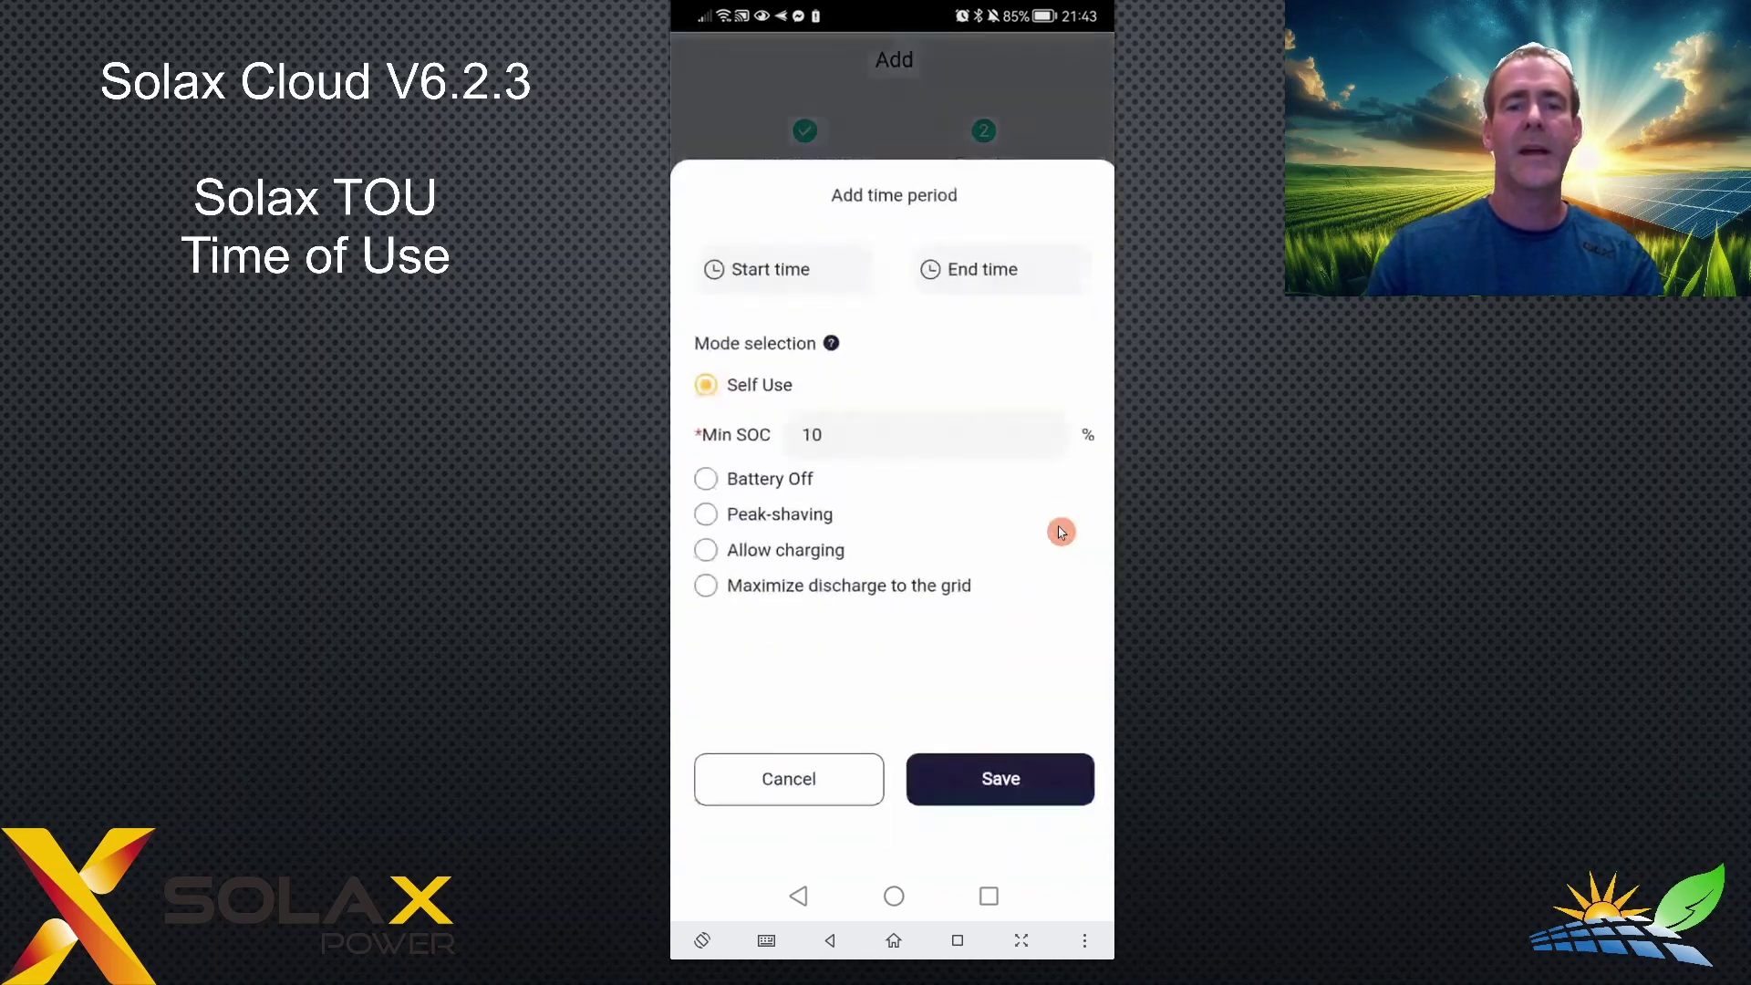
pyautogui.click(790, 281)
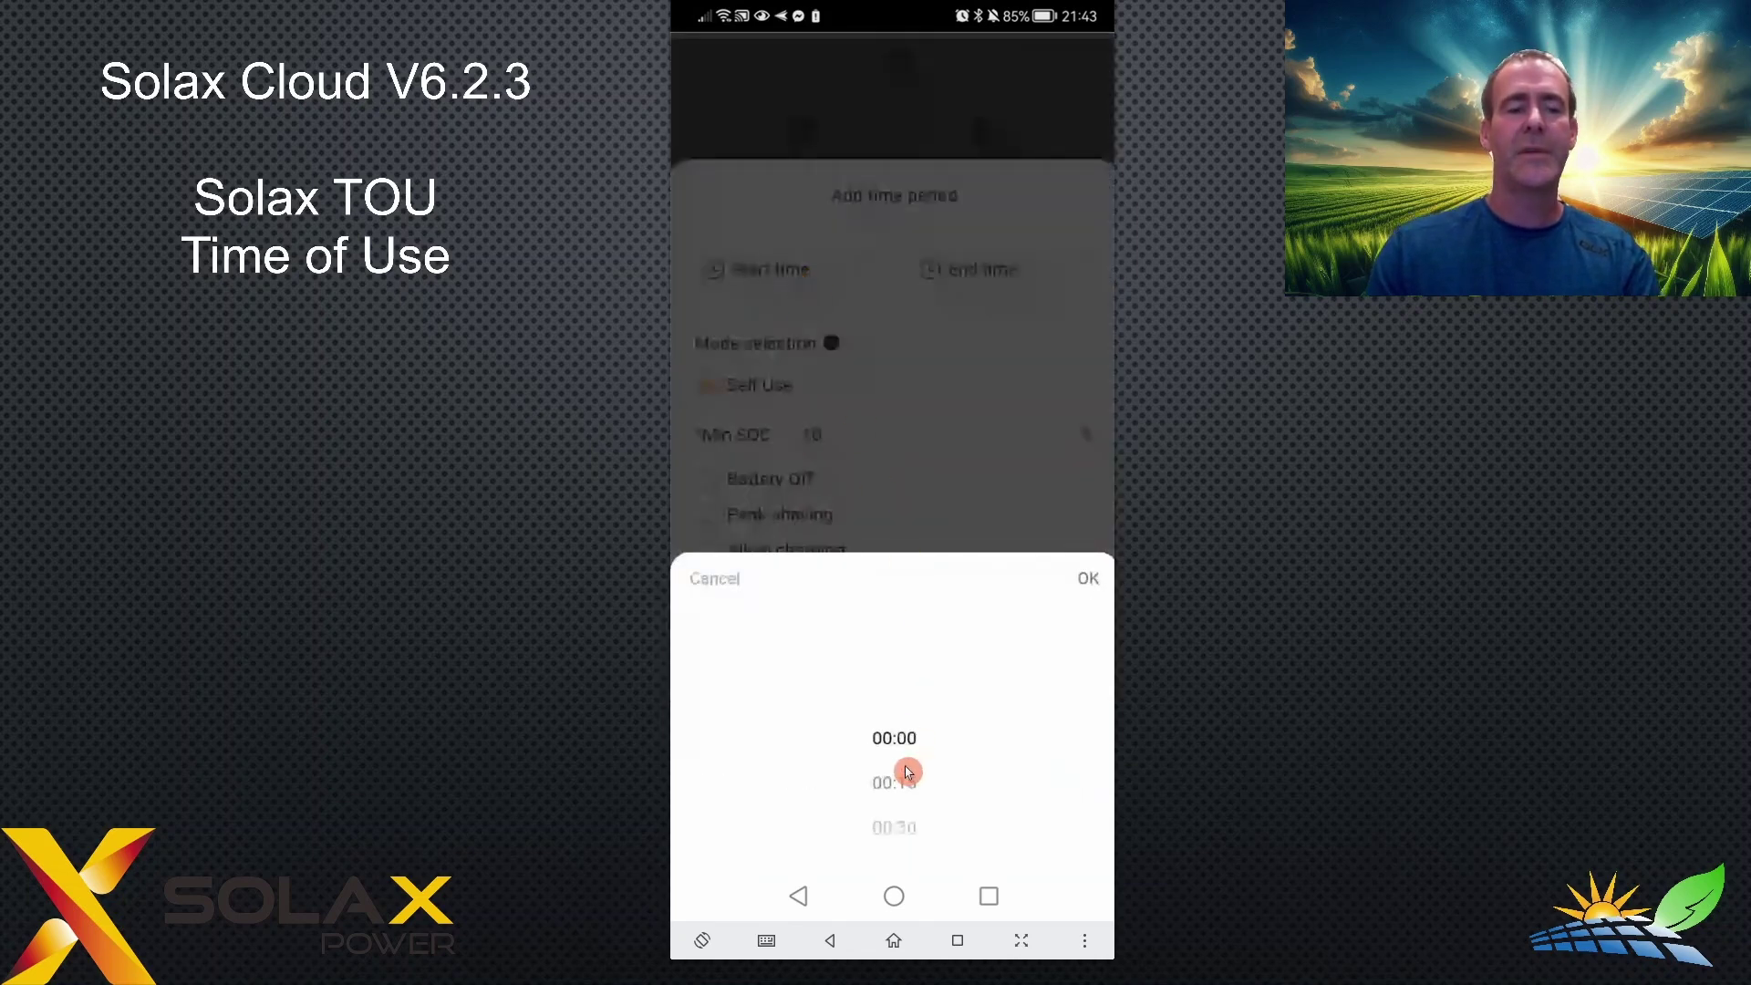
pyautogui.scroll(-8, 905, 772)
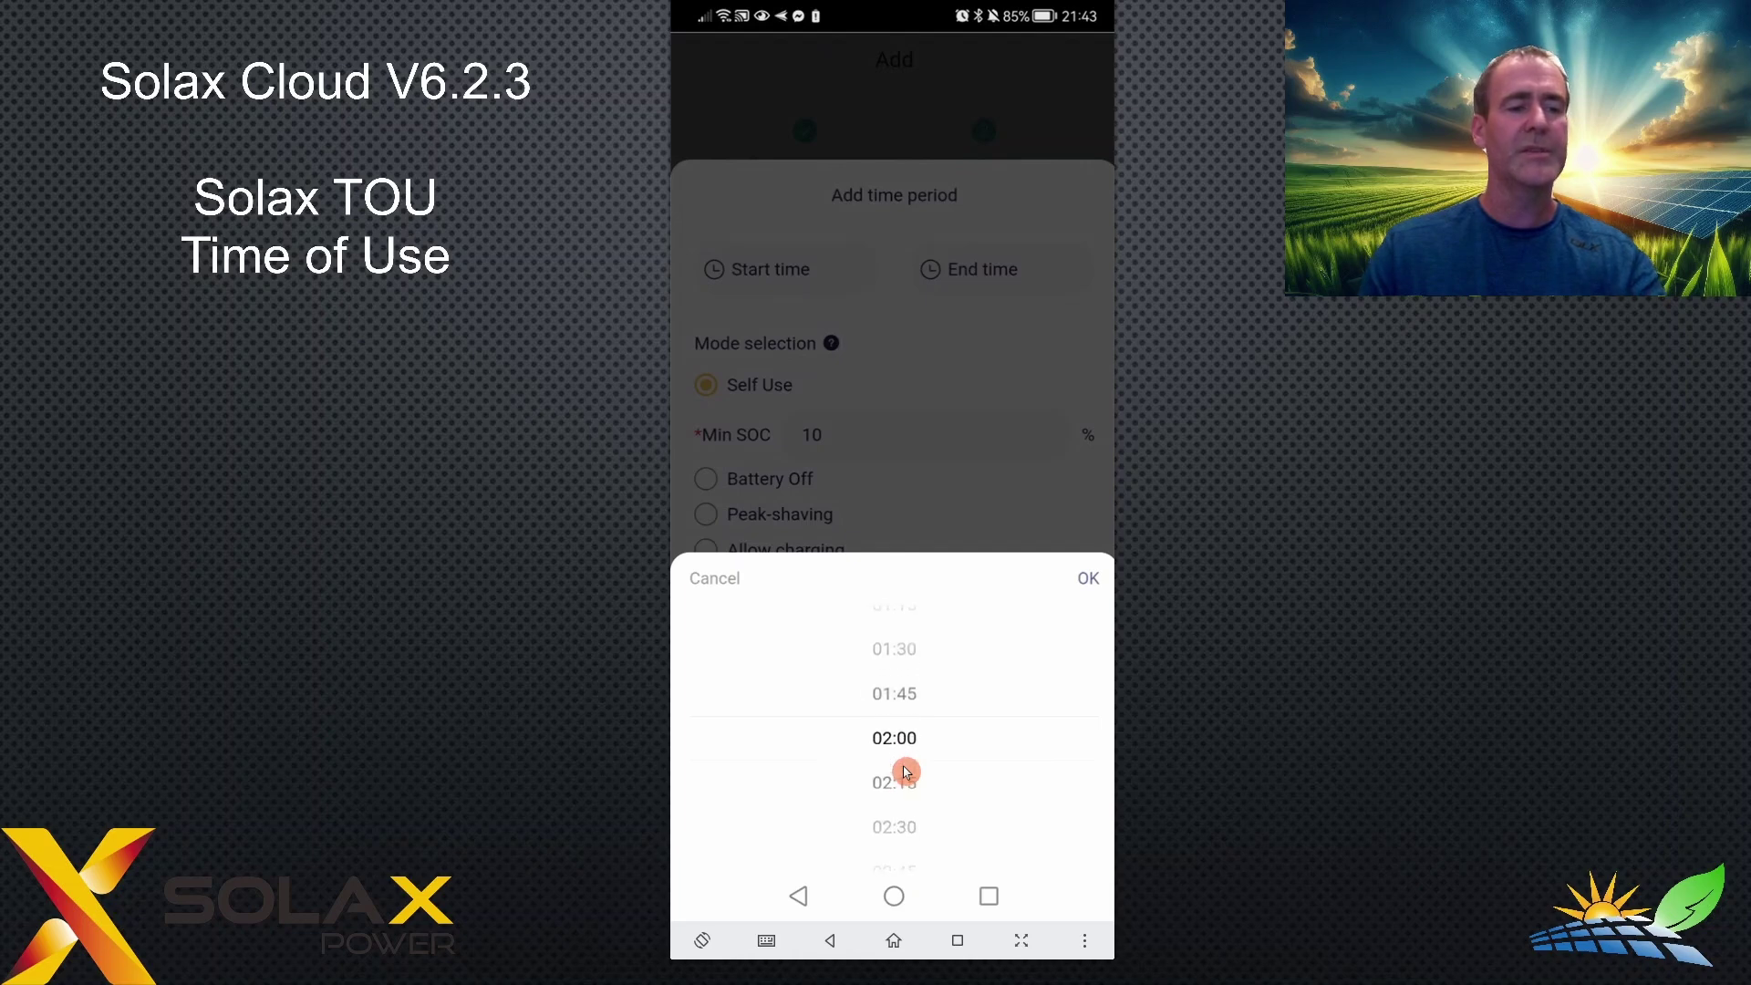
pyautogui.rightClick(906, 772)
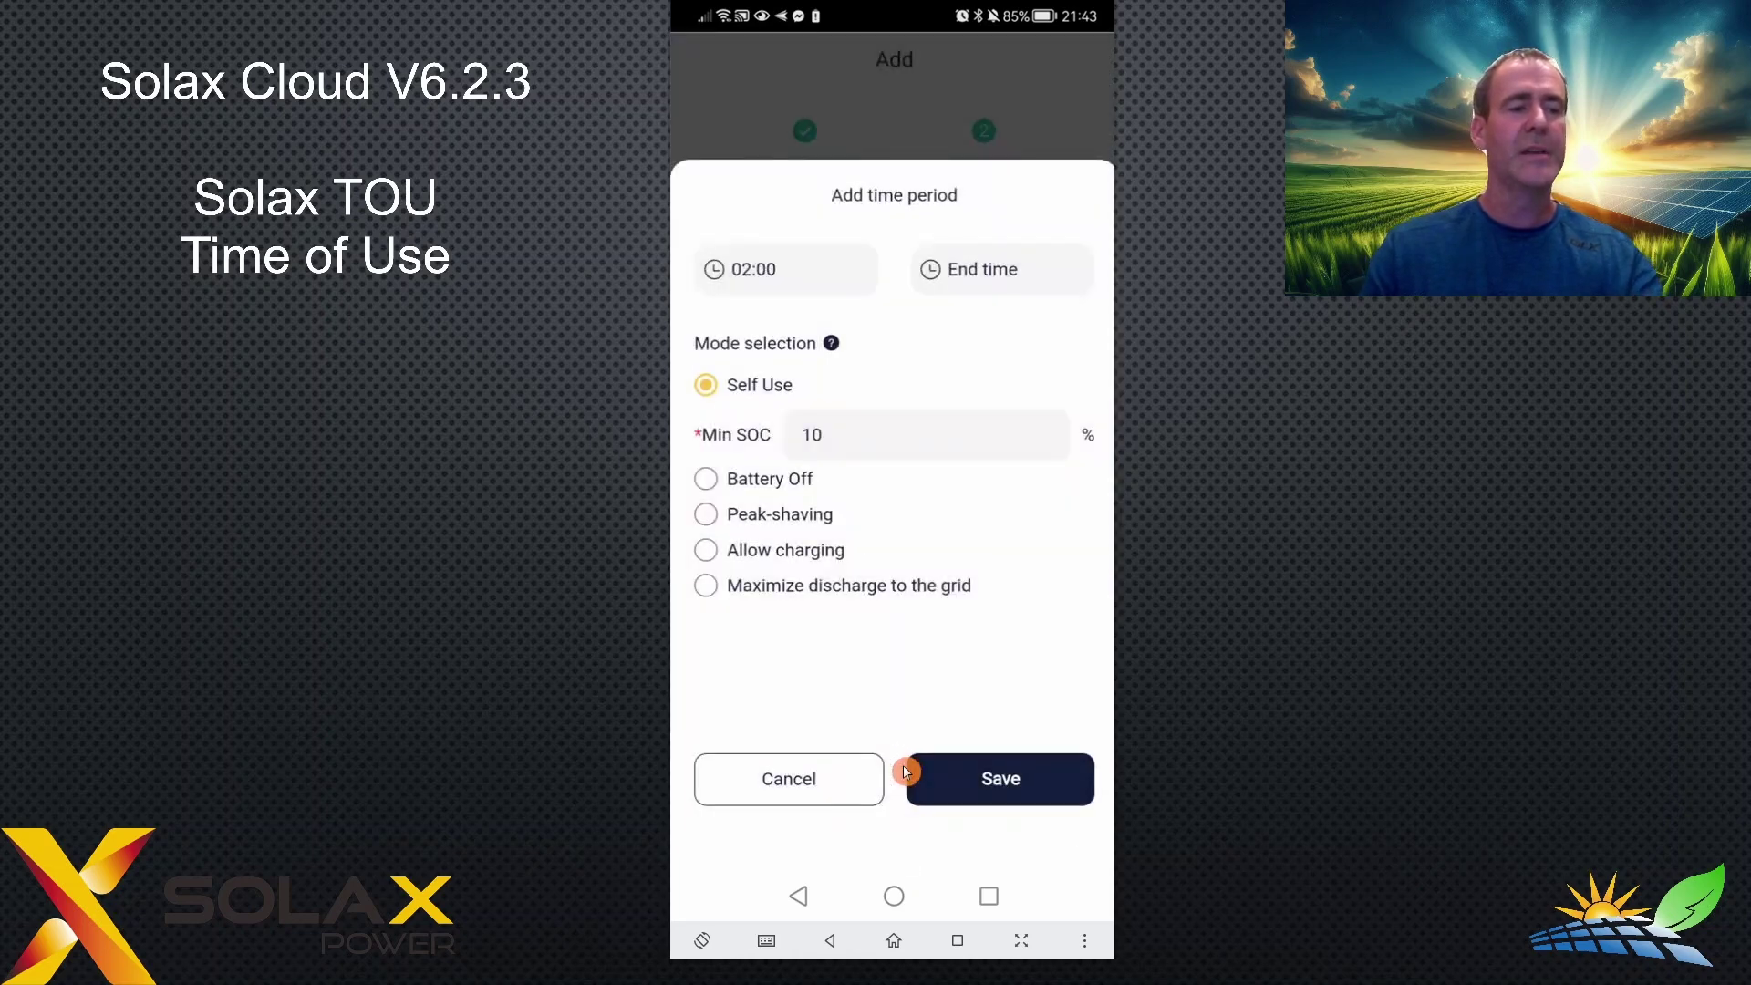
pyautogui.click(905, 772)
pyautogui.scroll(-7, 906, 772)
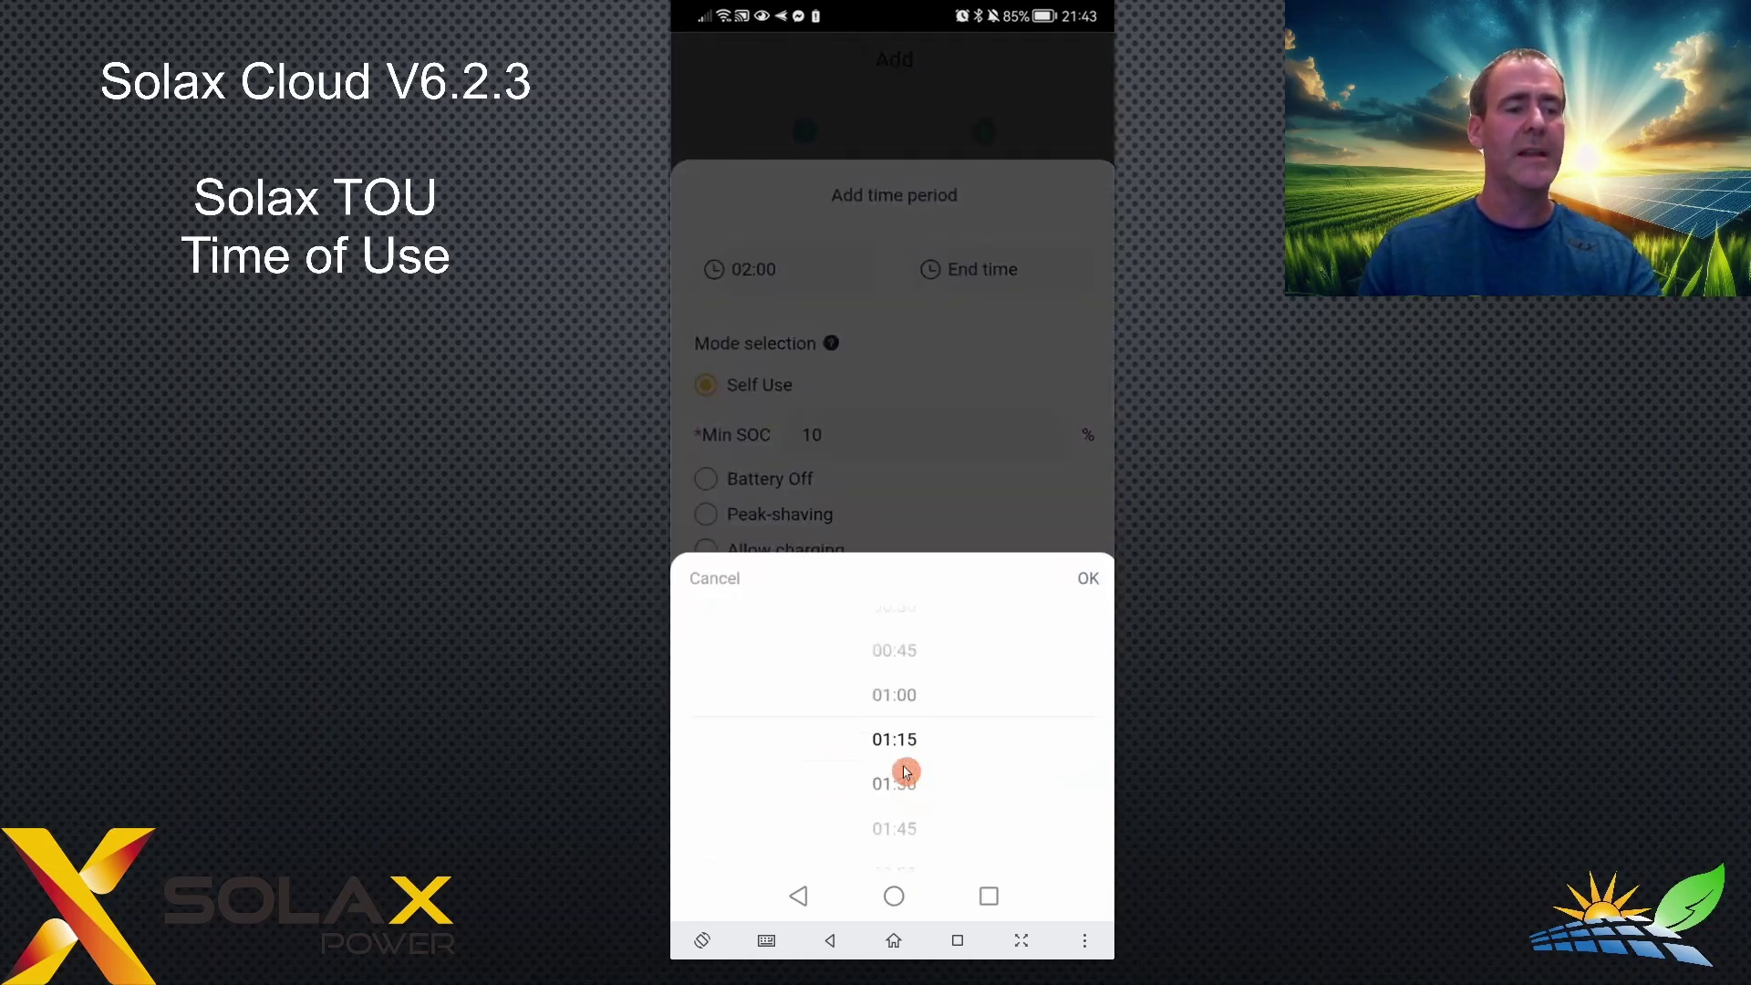
pyautogui.scroll(-14, 906, 773)
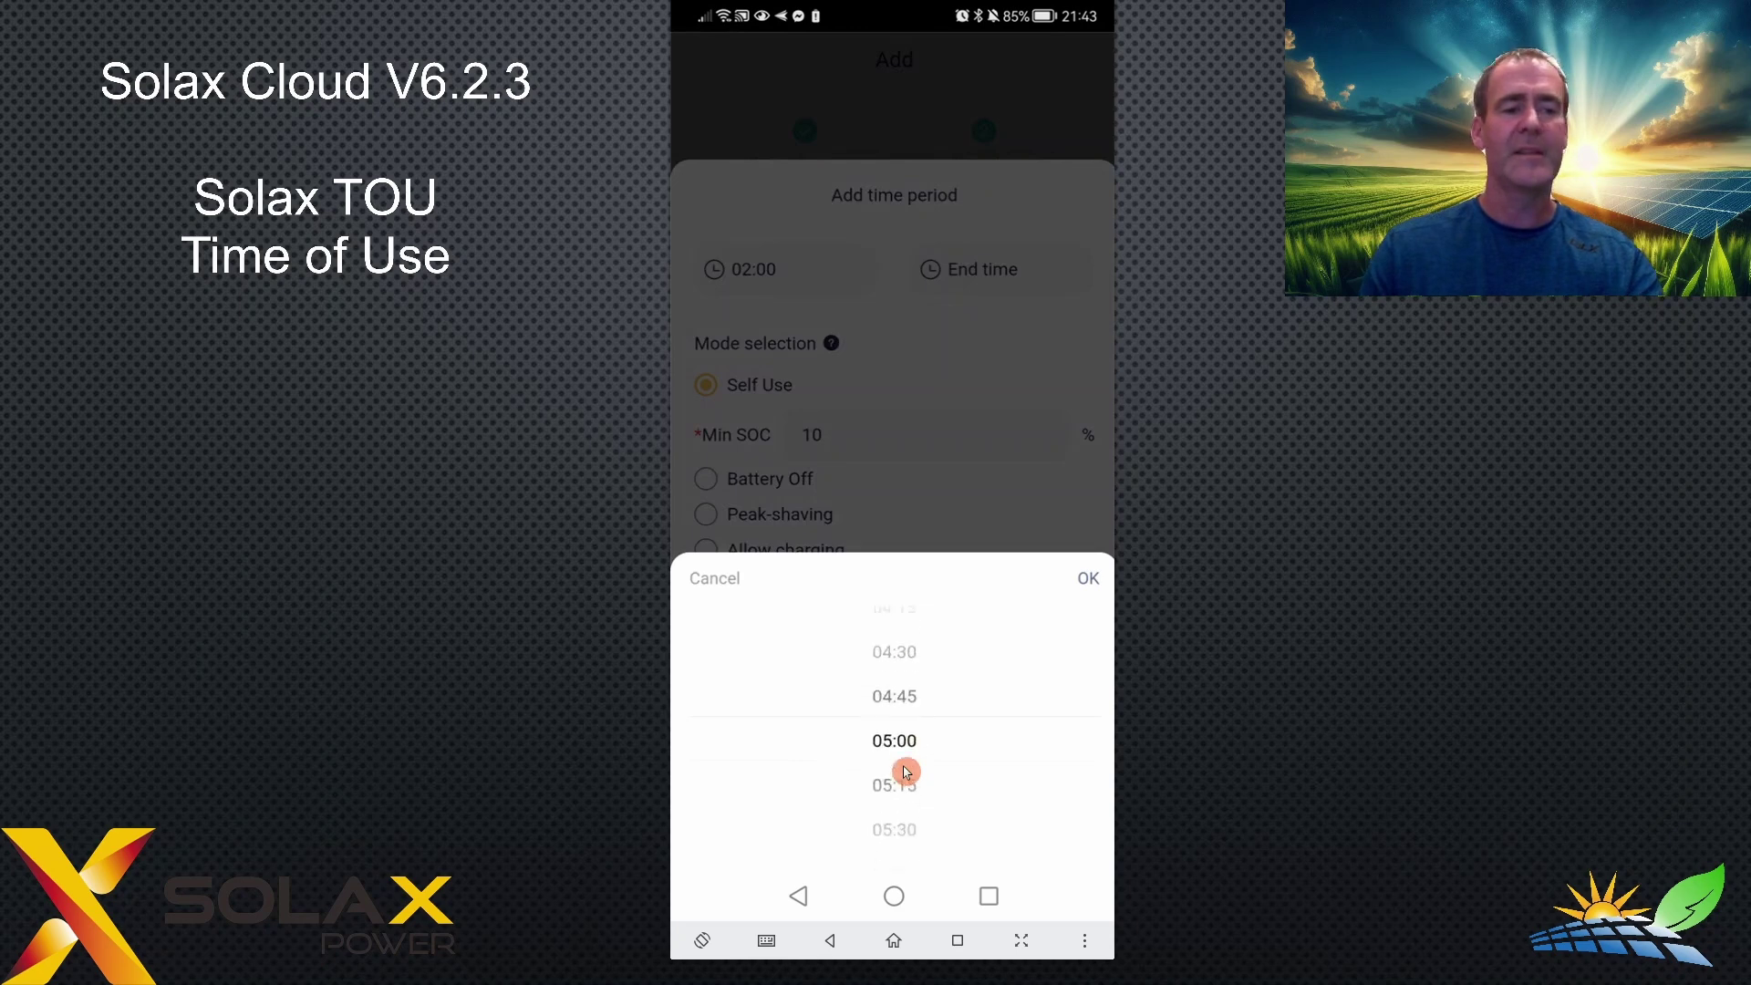
pyautogui.scroll(1, 906, 773)
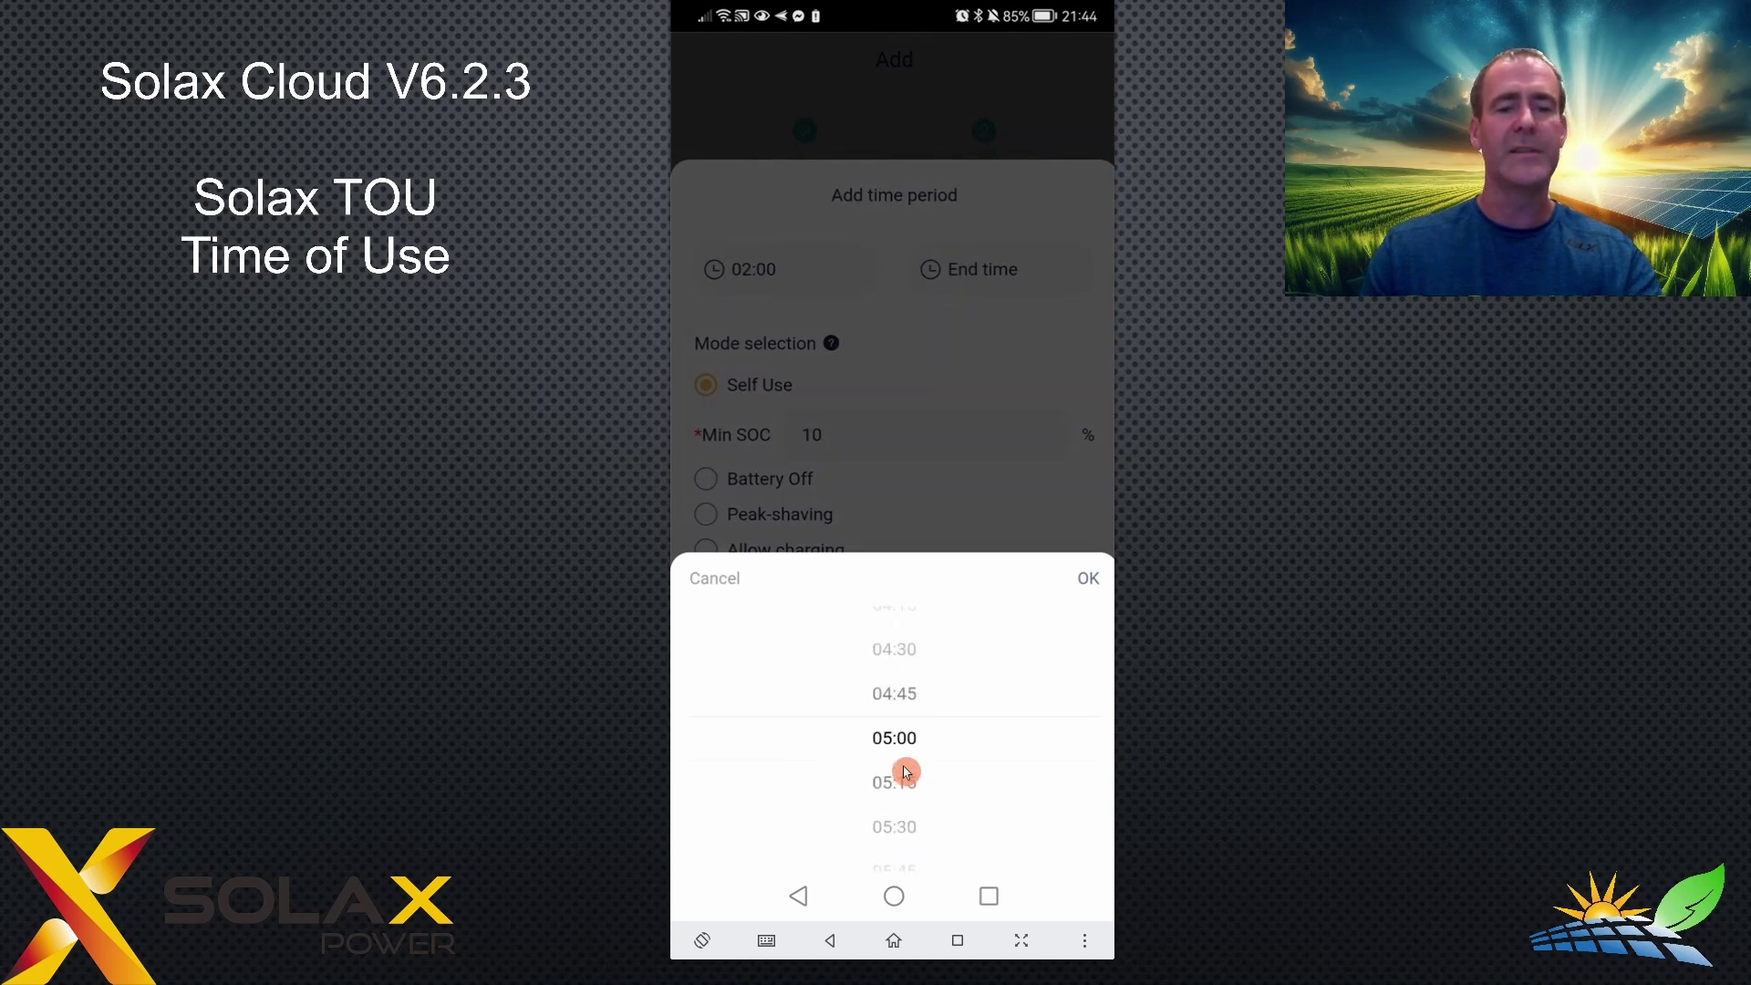
pyautogui.press('Return')
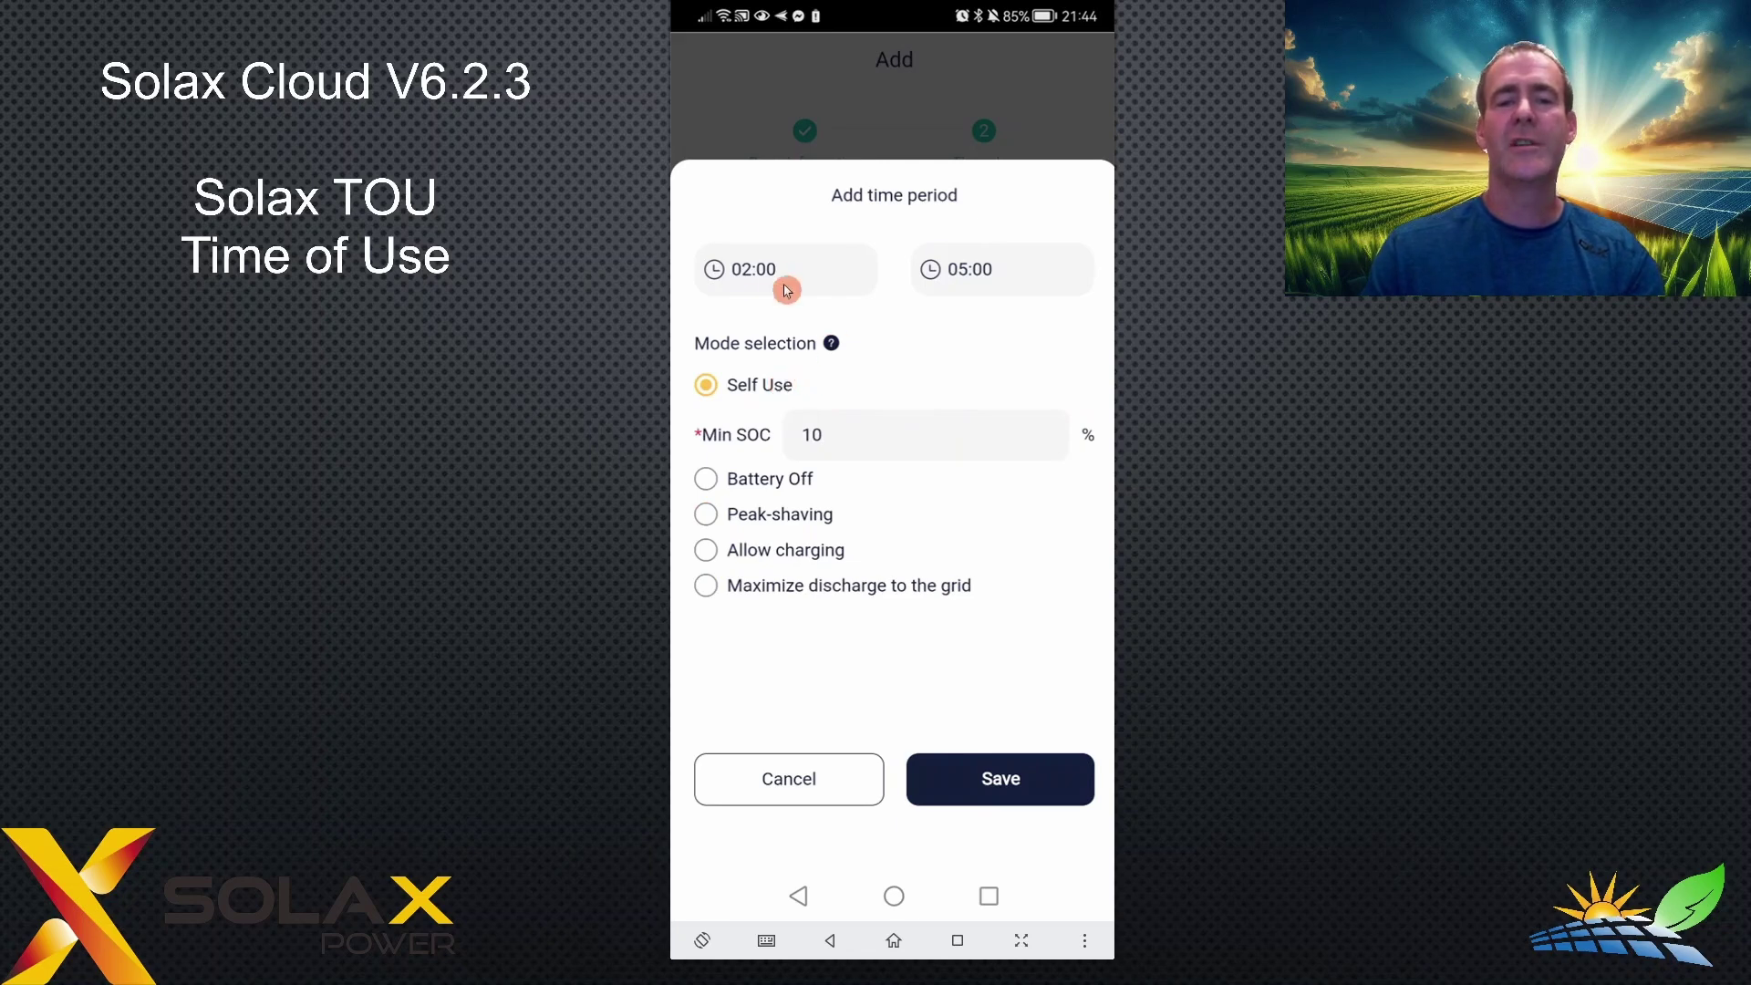
# Step: Make the period Allow charging with Charge BAT To 100%, and save it
pyautogui.click(752, 551)
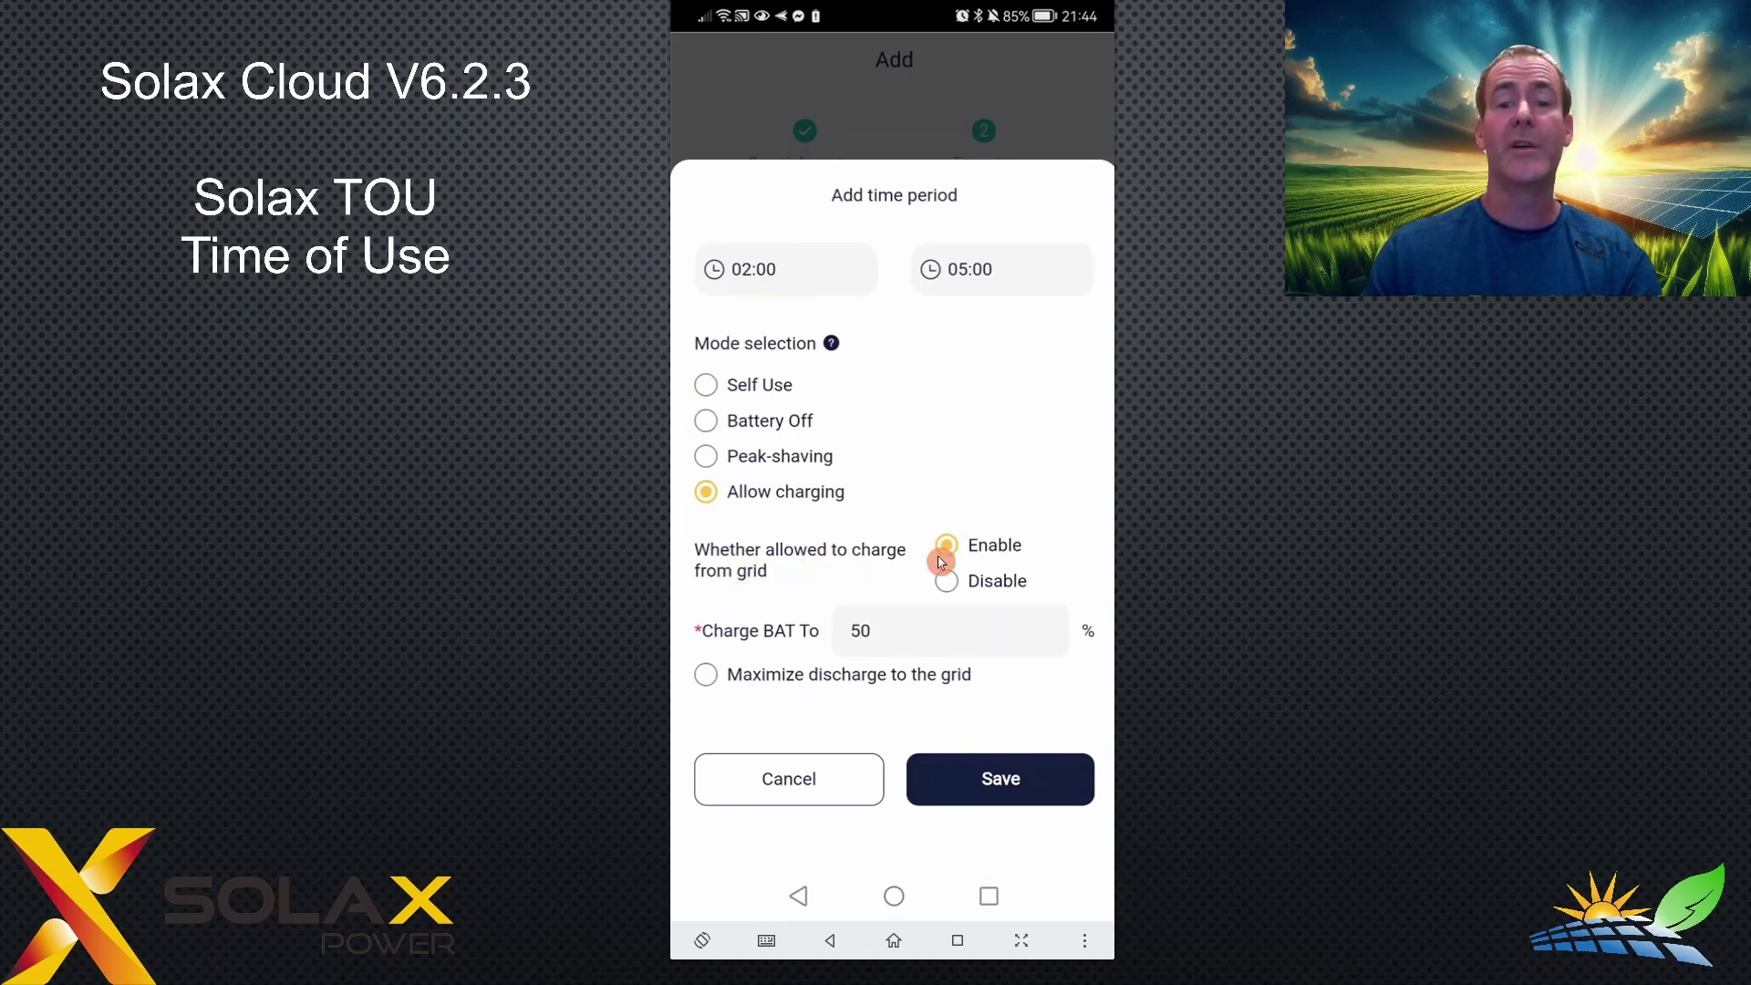
pyautogui.click(894, 638)
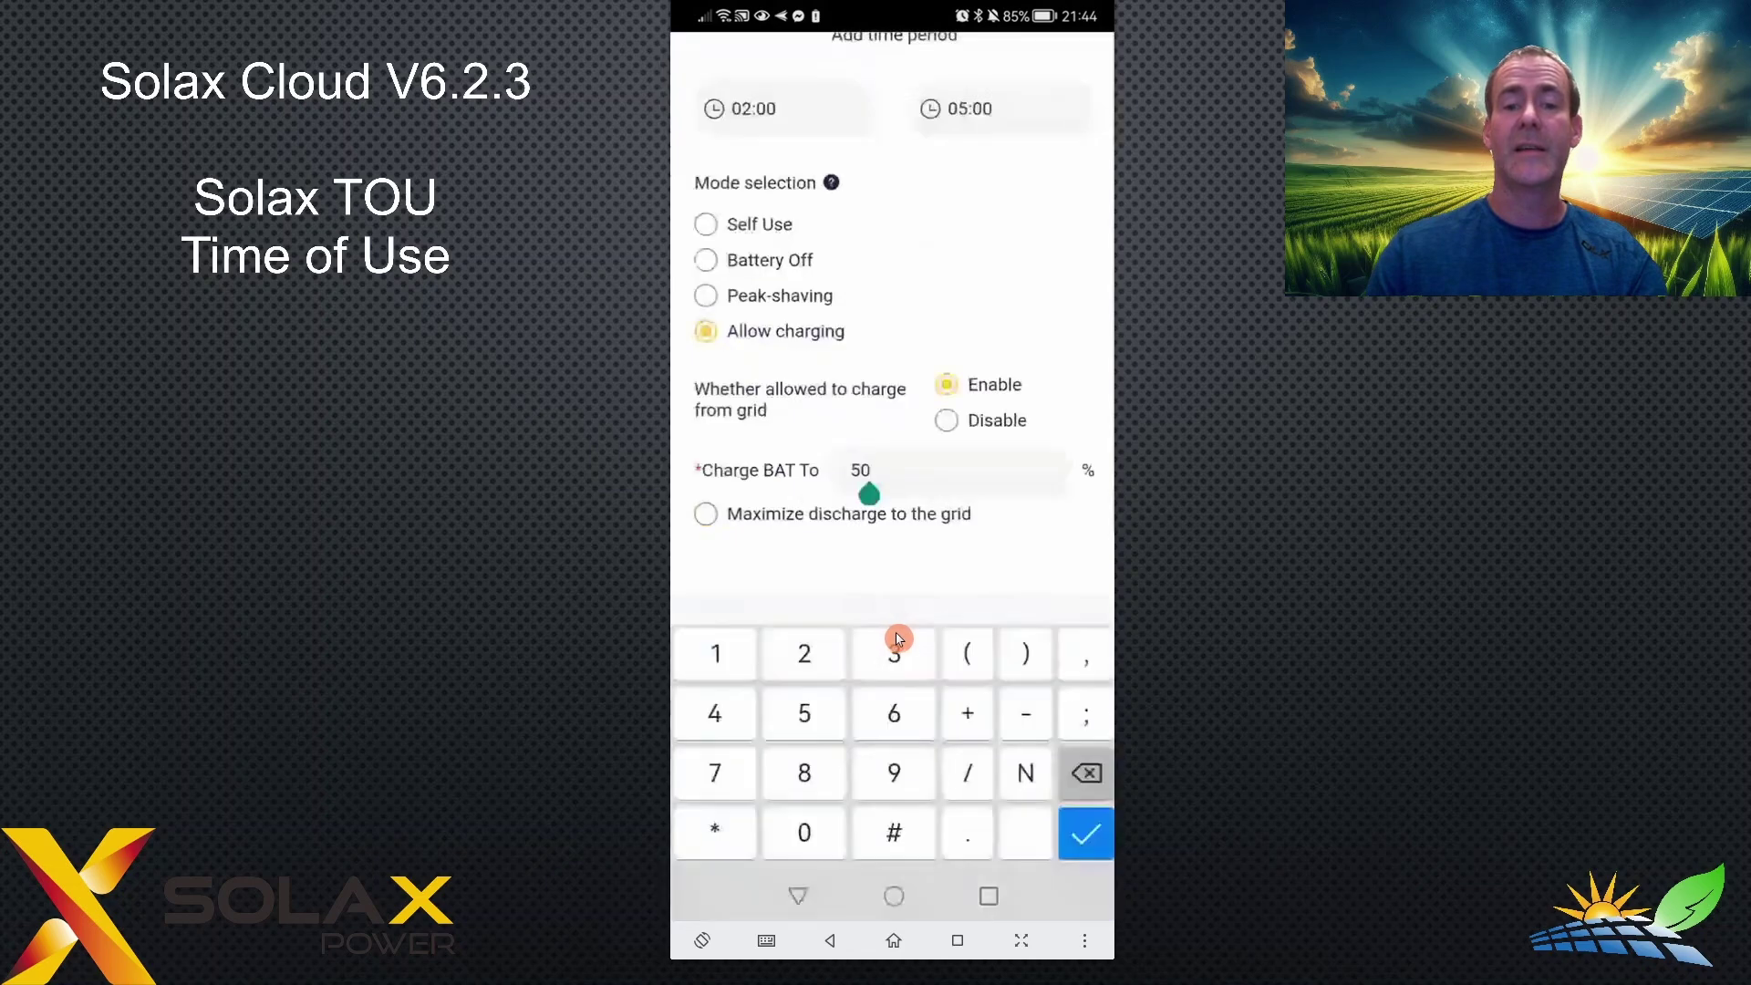
pyautogui.click(1085, 774)
pyautogui.click(1085, 774)
pyautogui.click(716, 653)
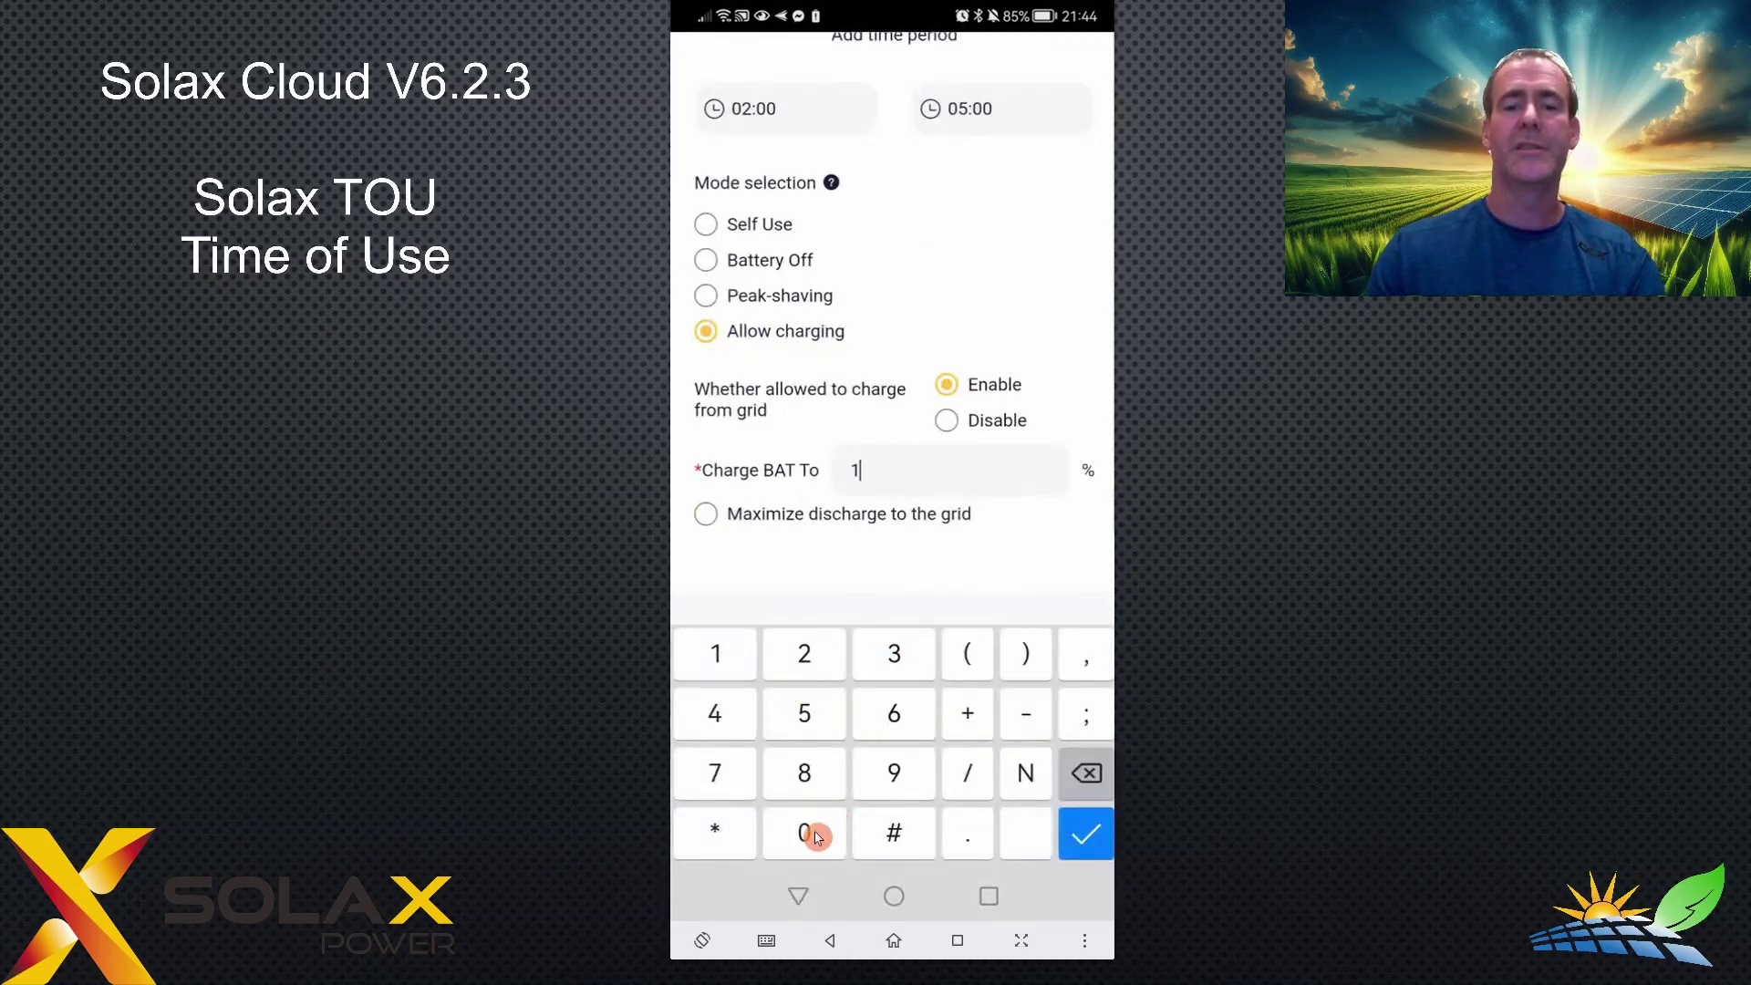
pyautogui.click(814, 836)
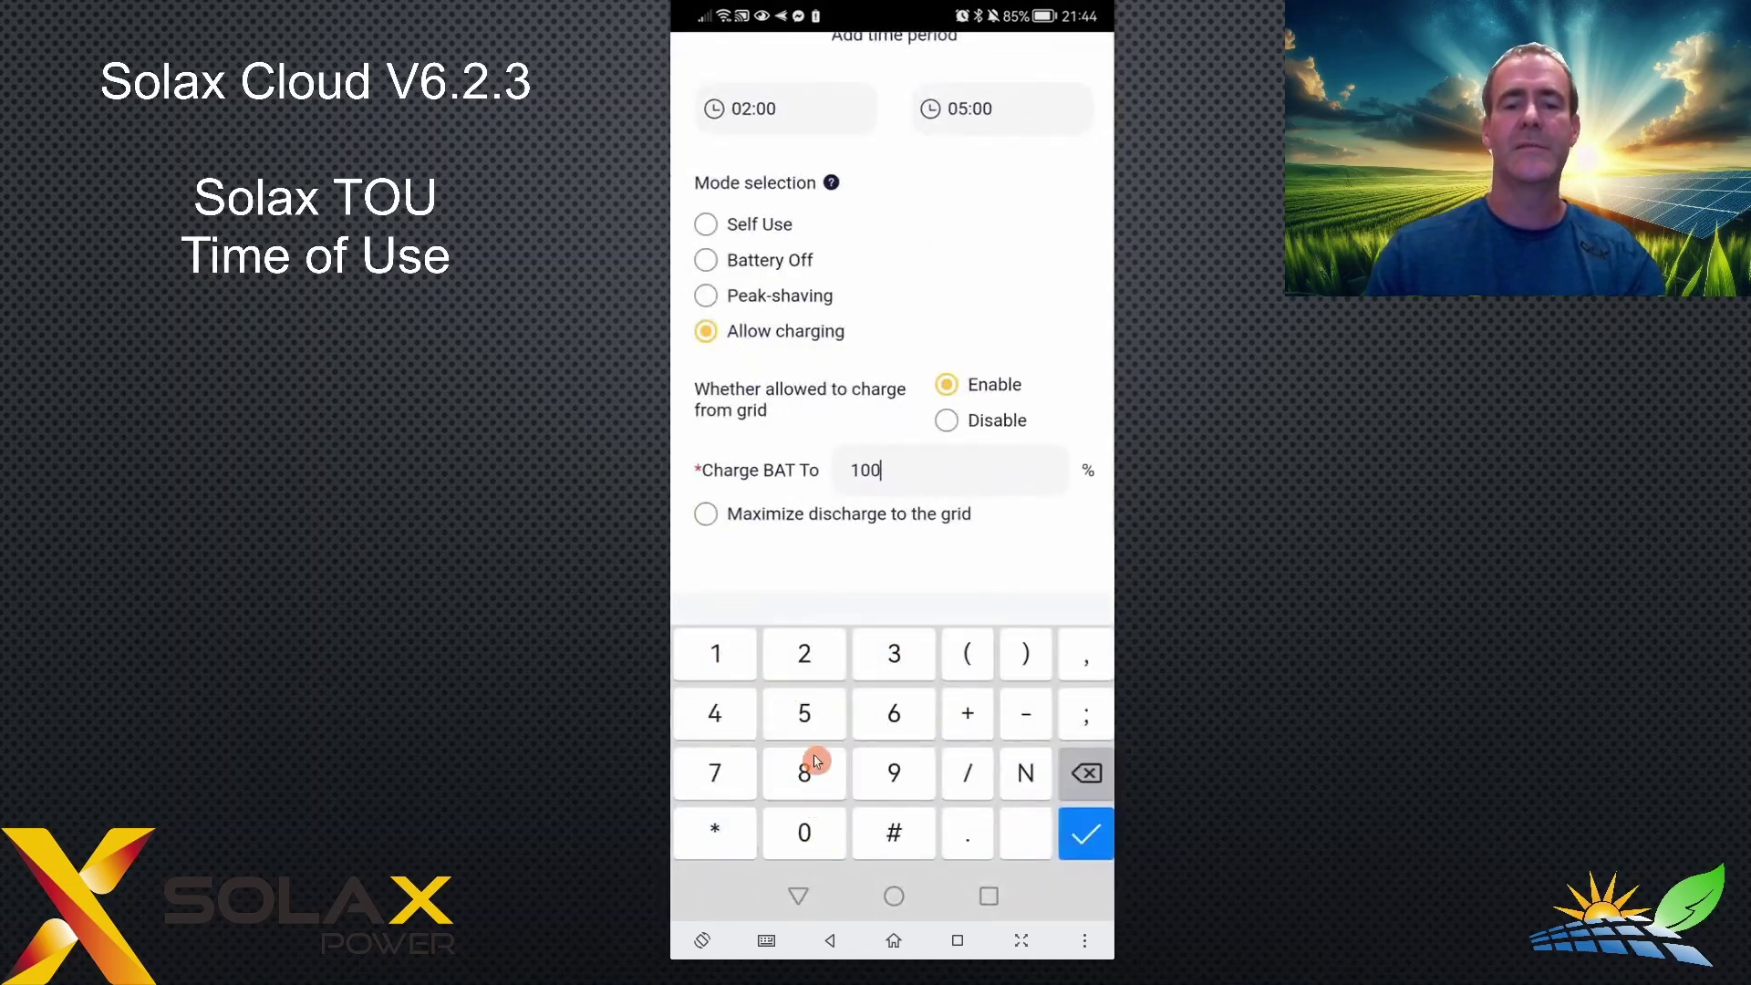
pyautogui.click(800, 897)
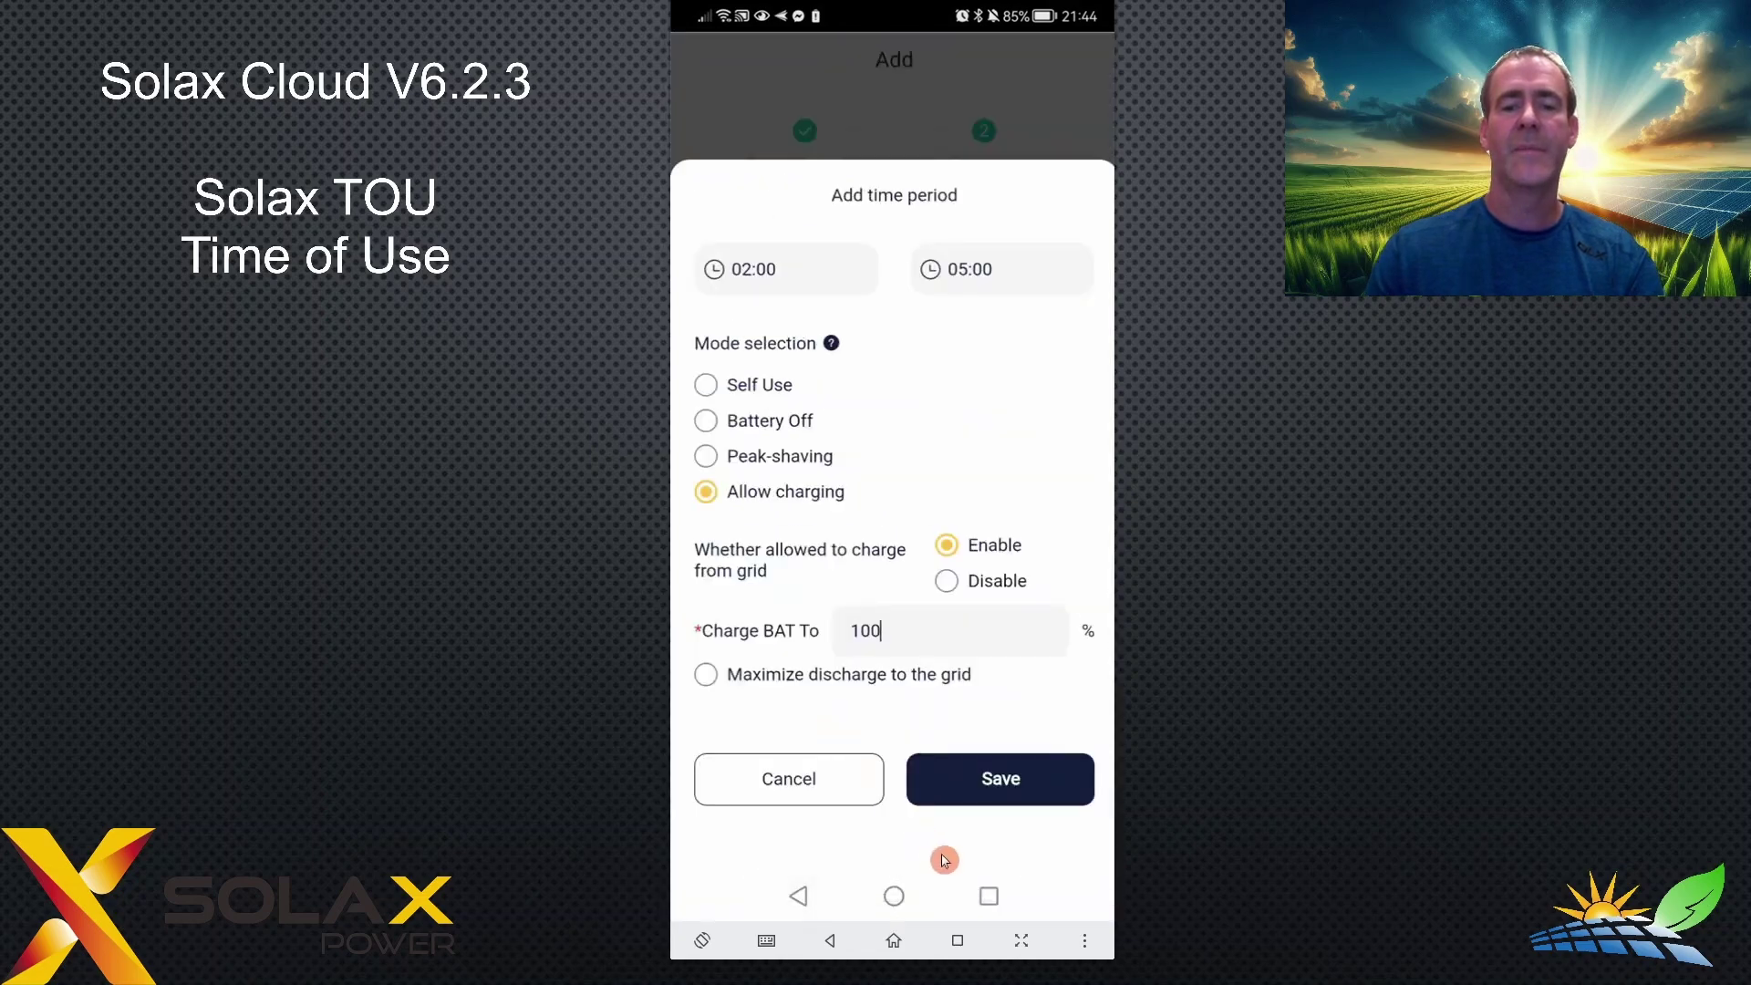
pyautogui.click(1004, 786)
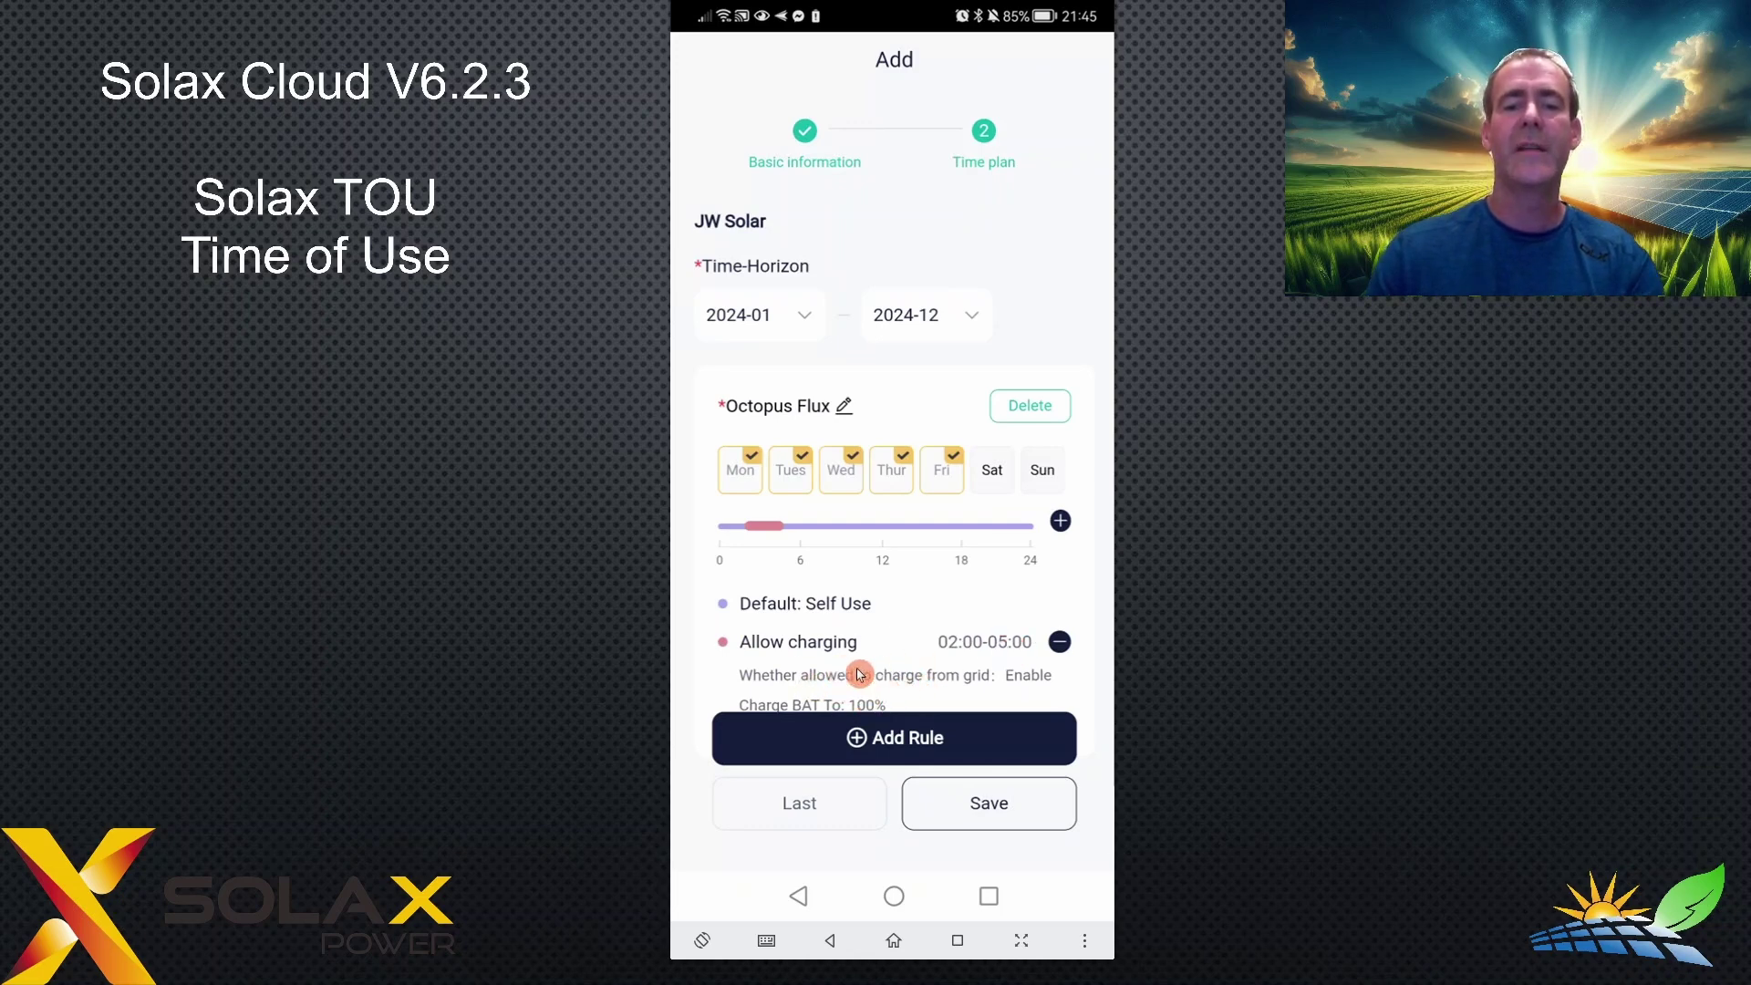
# Step: Add a second time period running from 16:00 to 19:00
pyautogui.click(1062, 525)
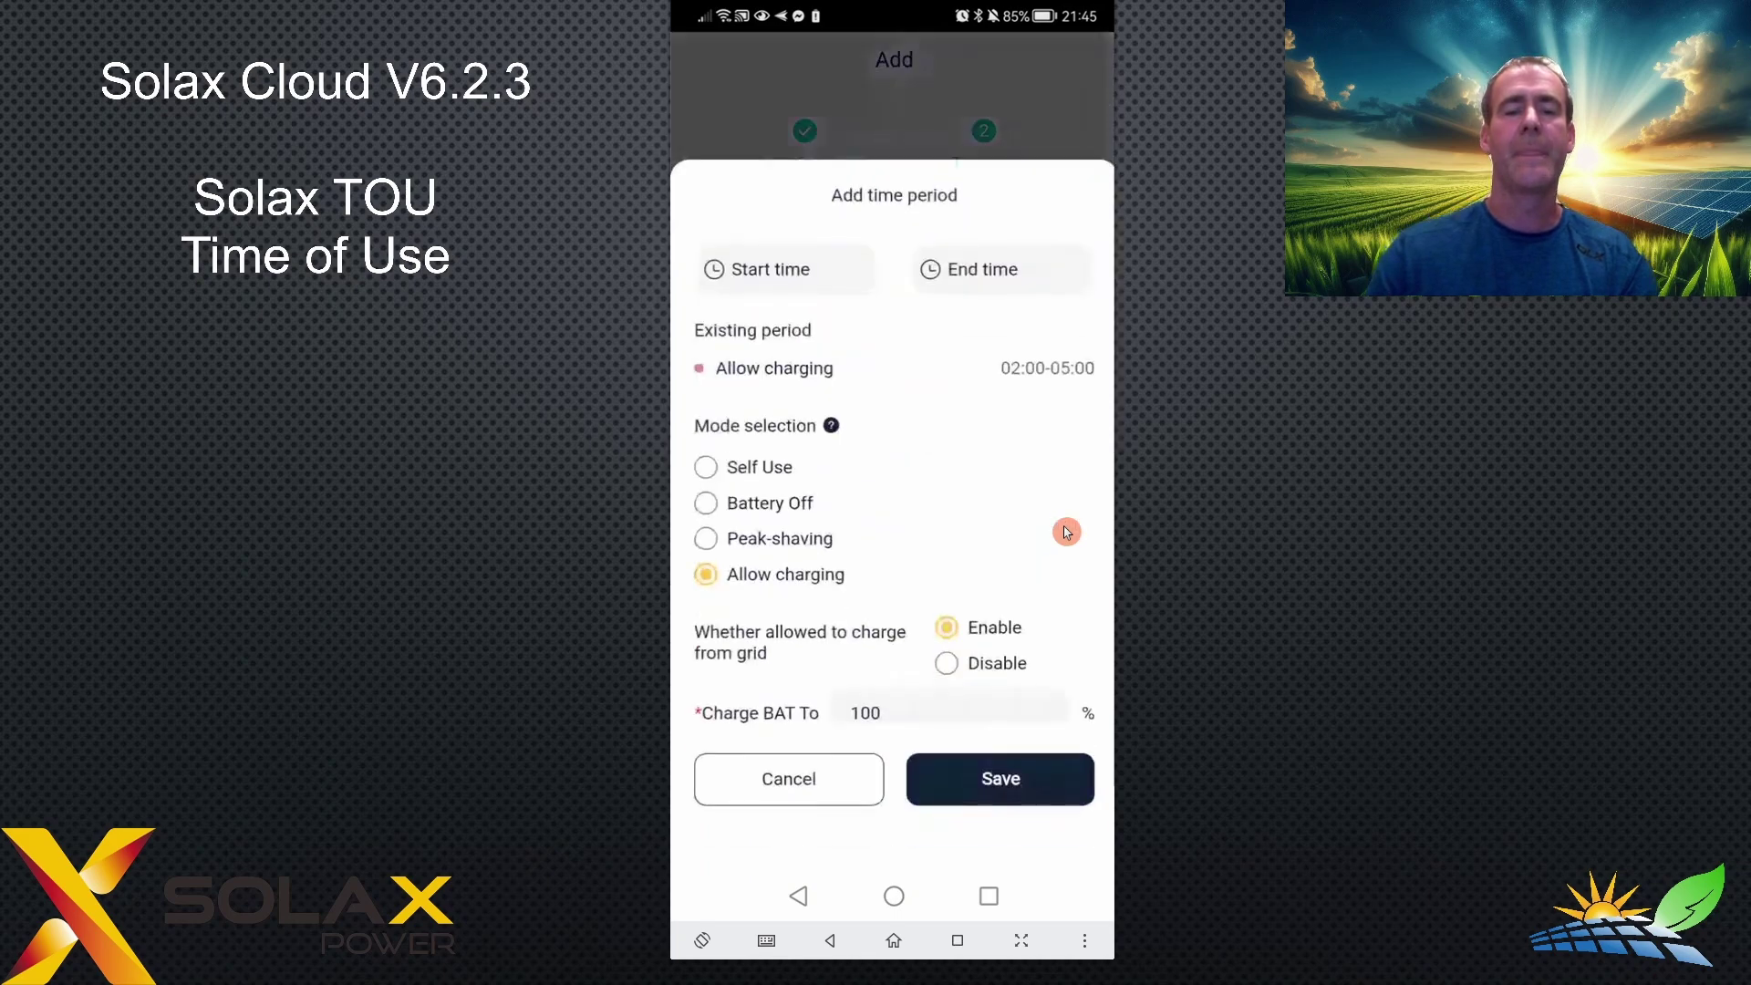
pyautogui.click(800, 273)
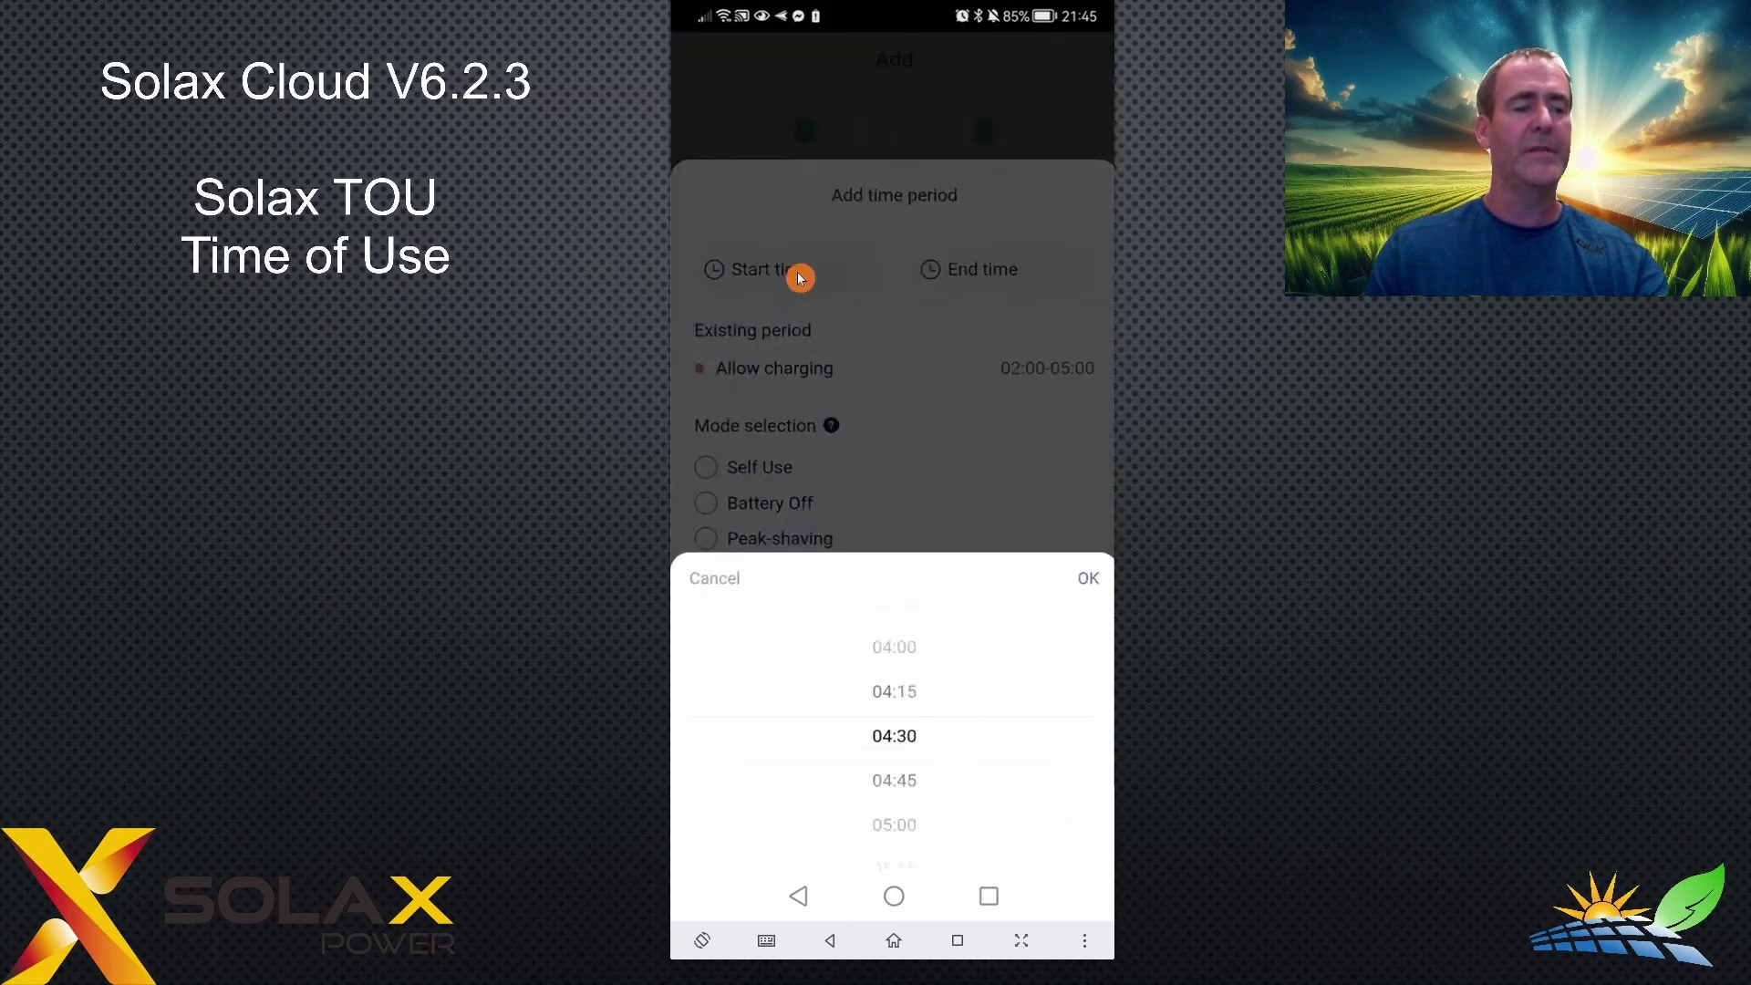
pyautogui.scroll(-16, 893, 741)
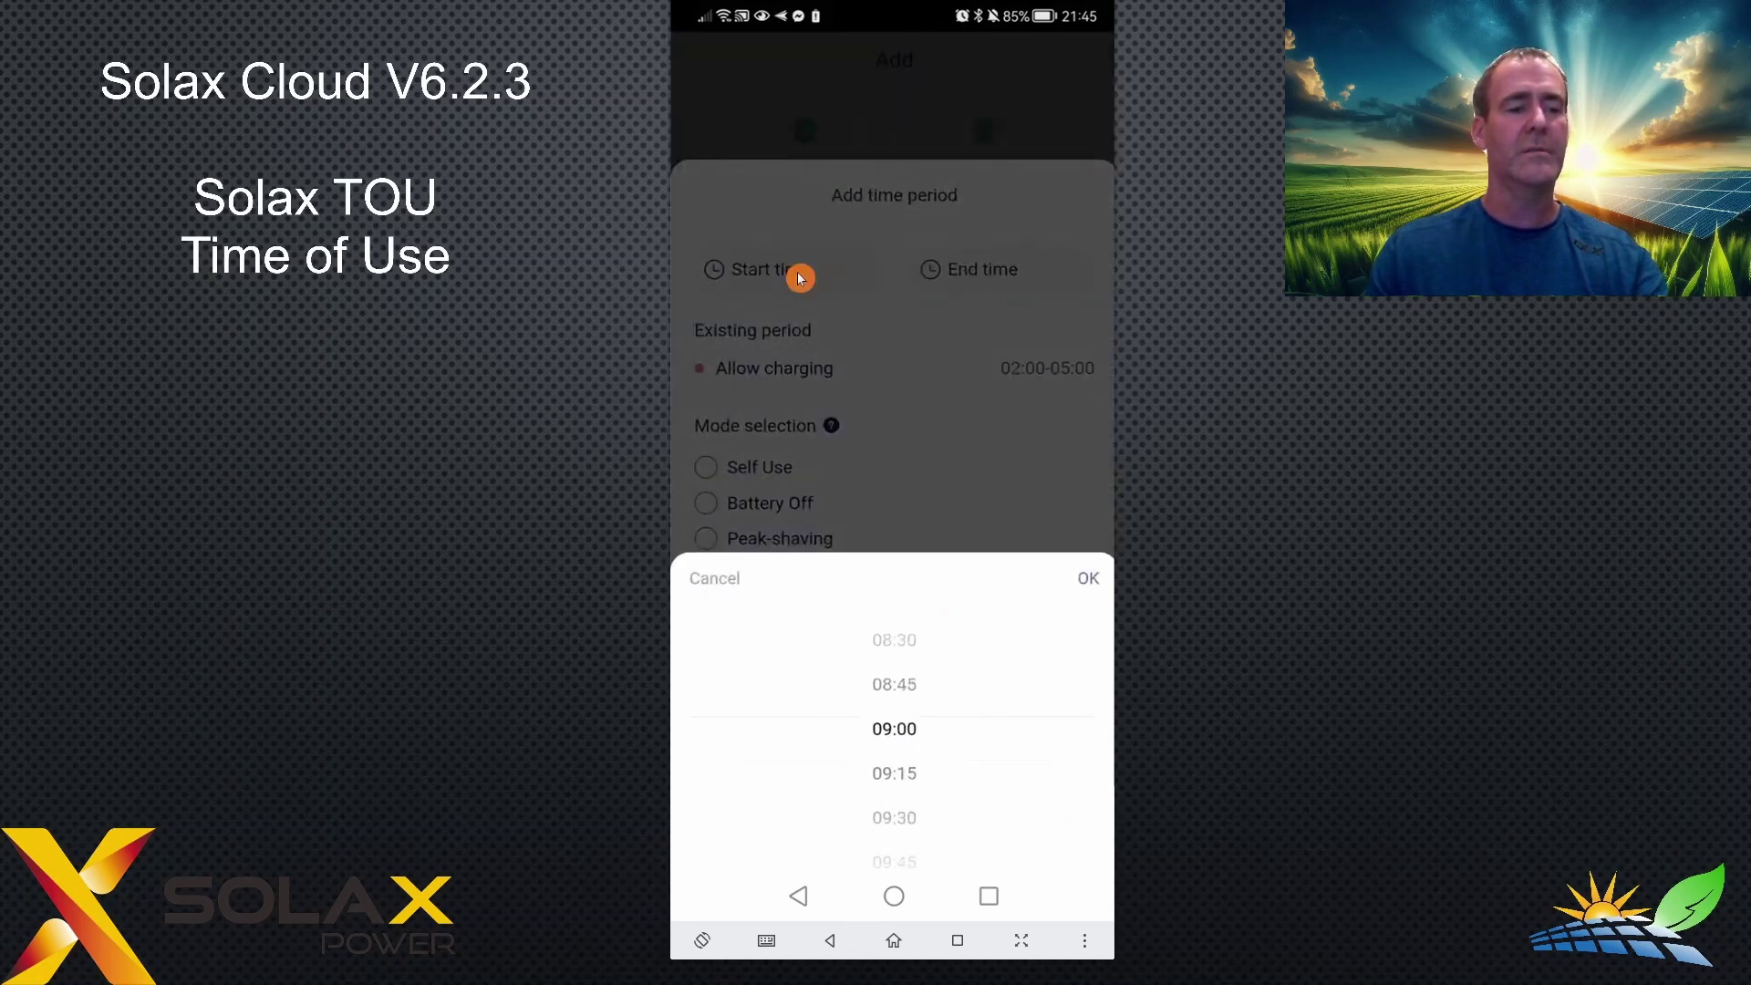
pyautogui.scroll(-16, 894, 740)
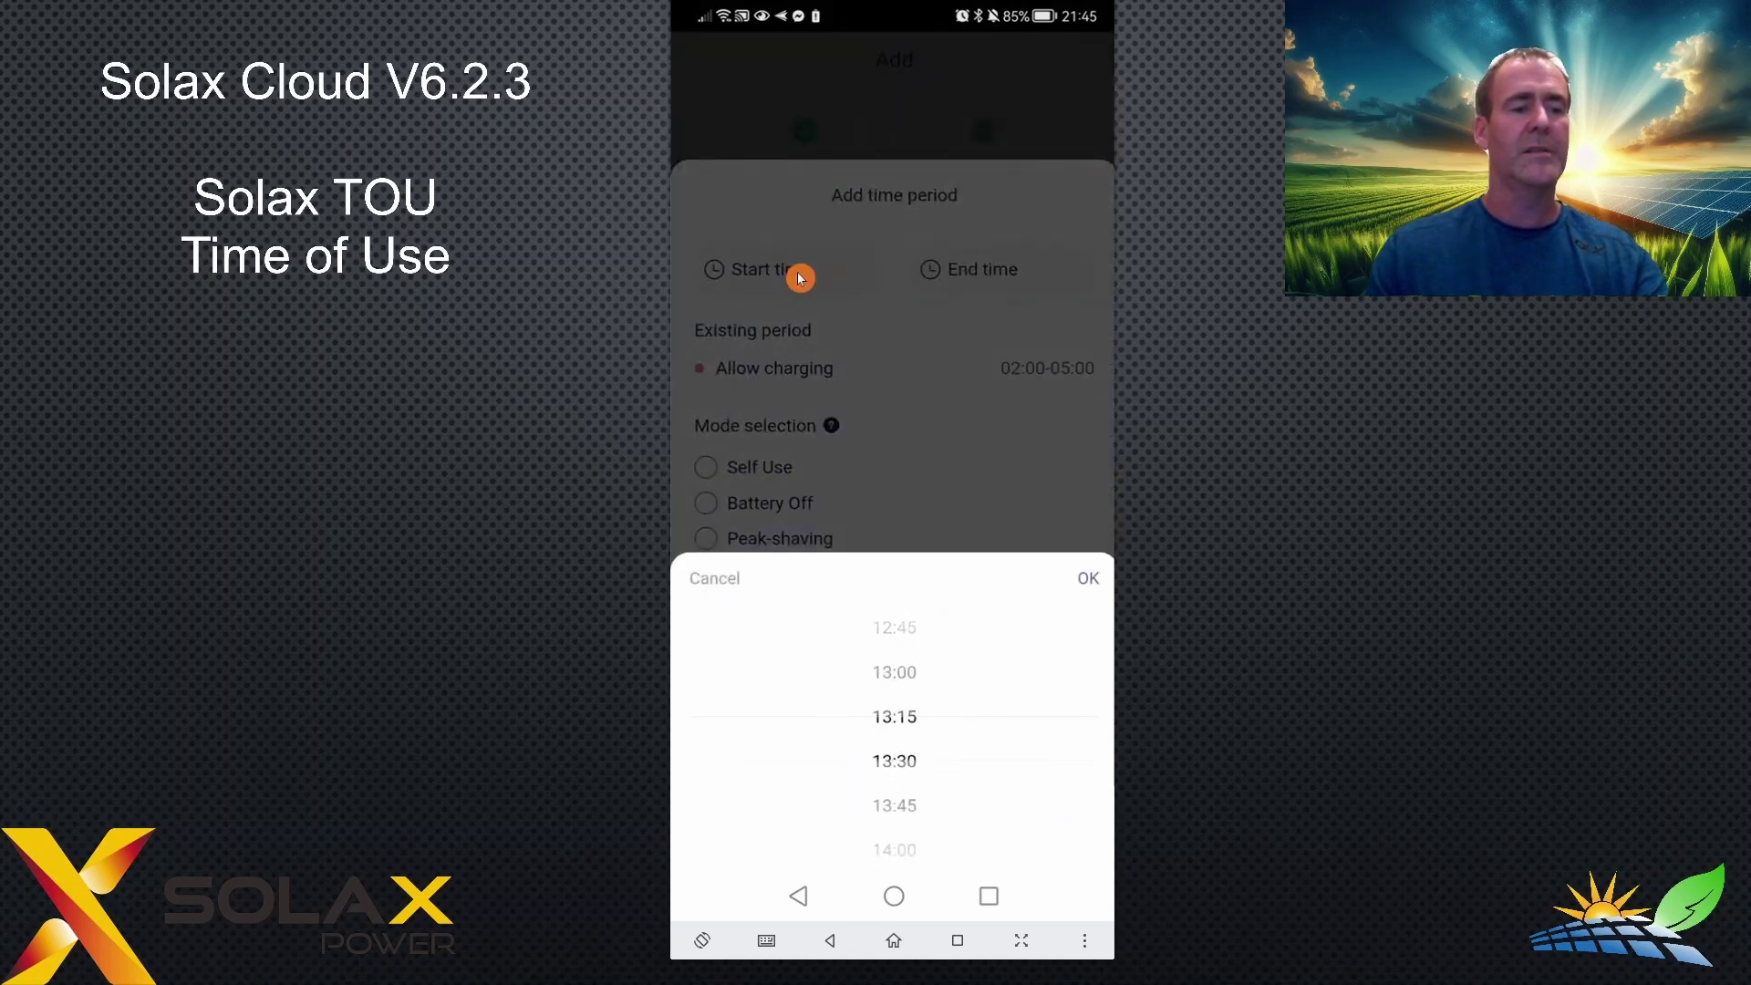
pyautogui.scroll(-8, 893, 740)
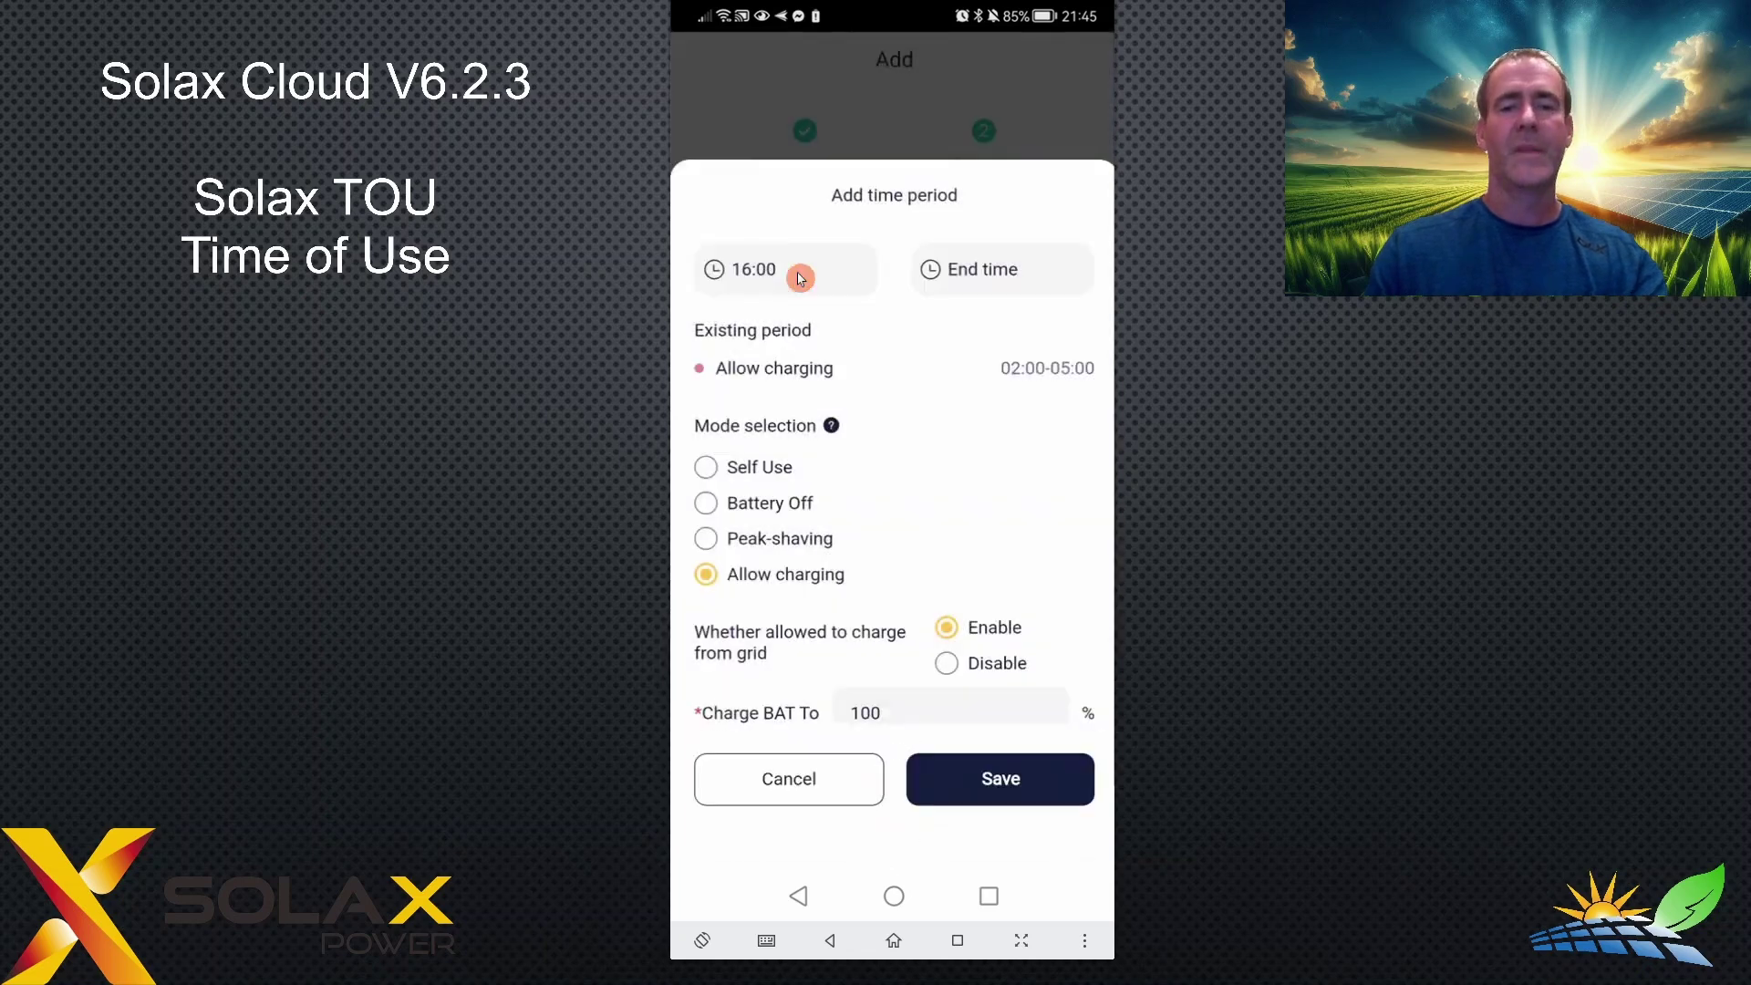
pyautogui.click(800, 277)
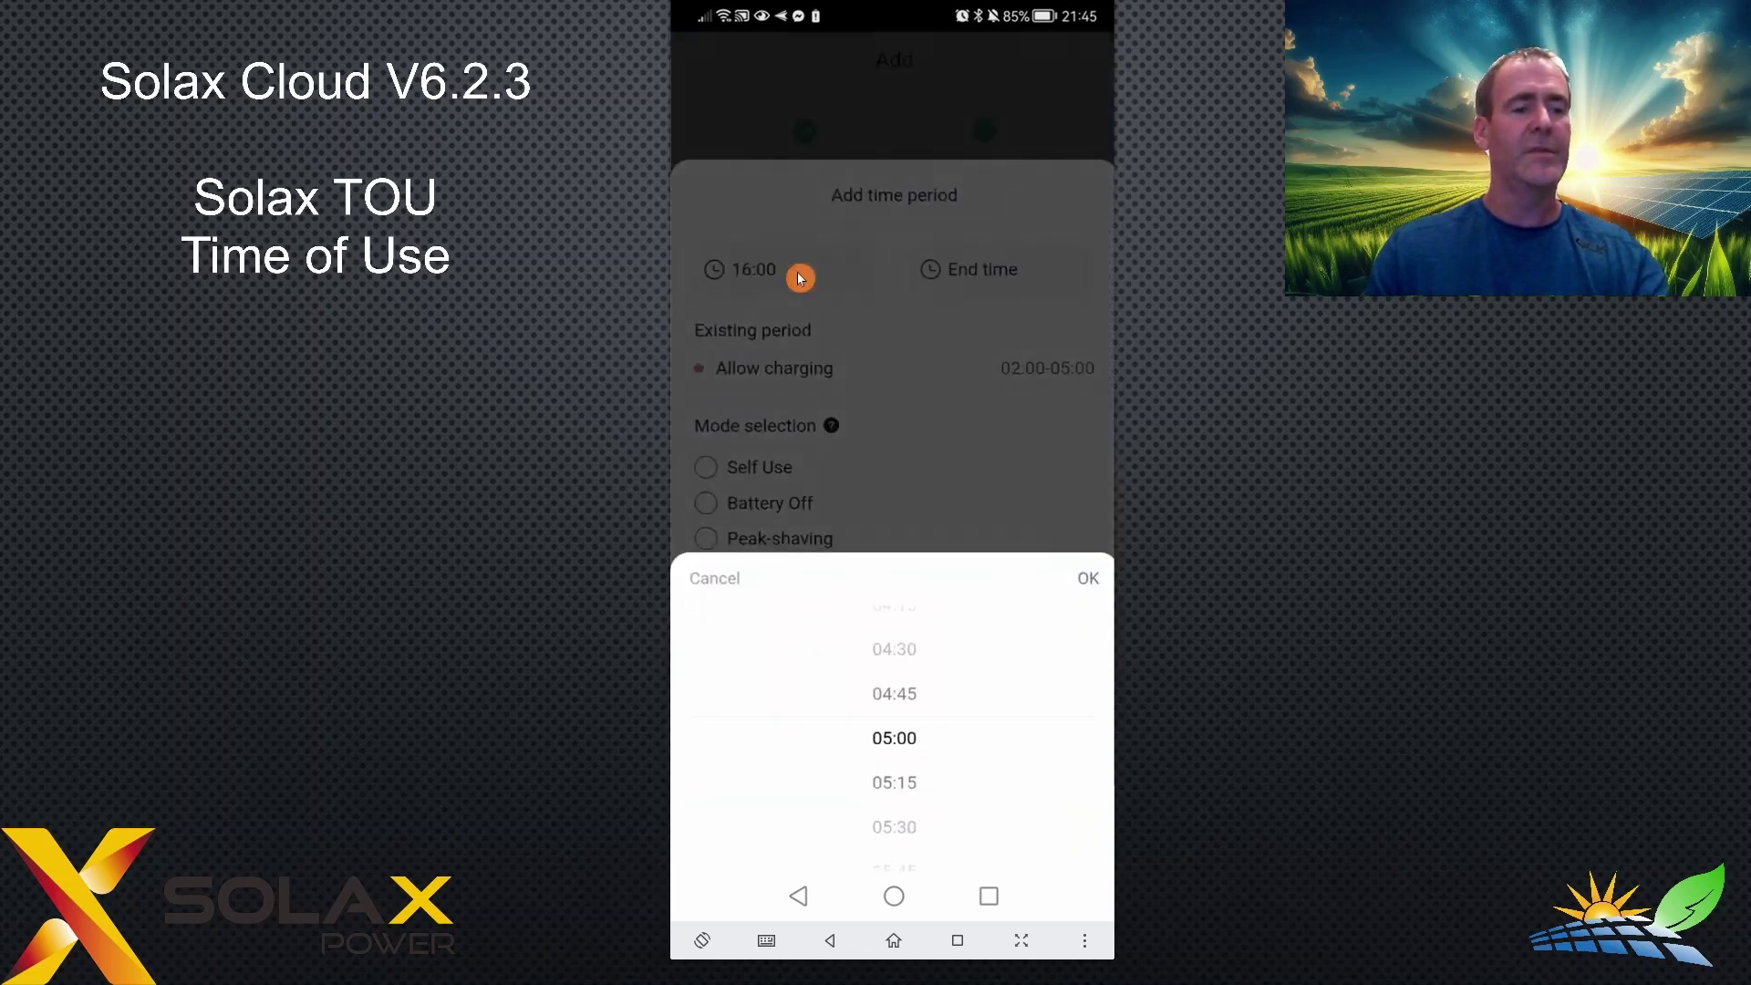
pyautogui.scroll(-20, 893, 740)
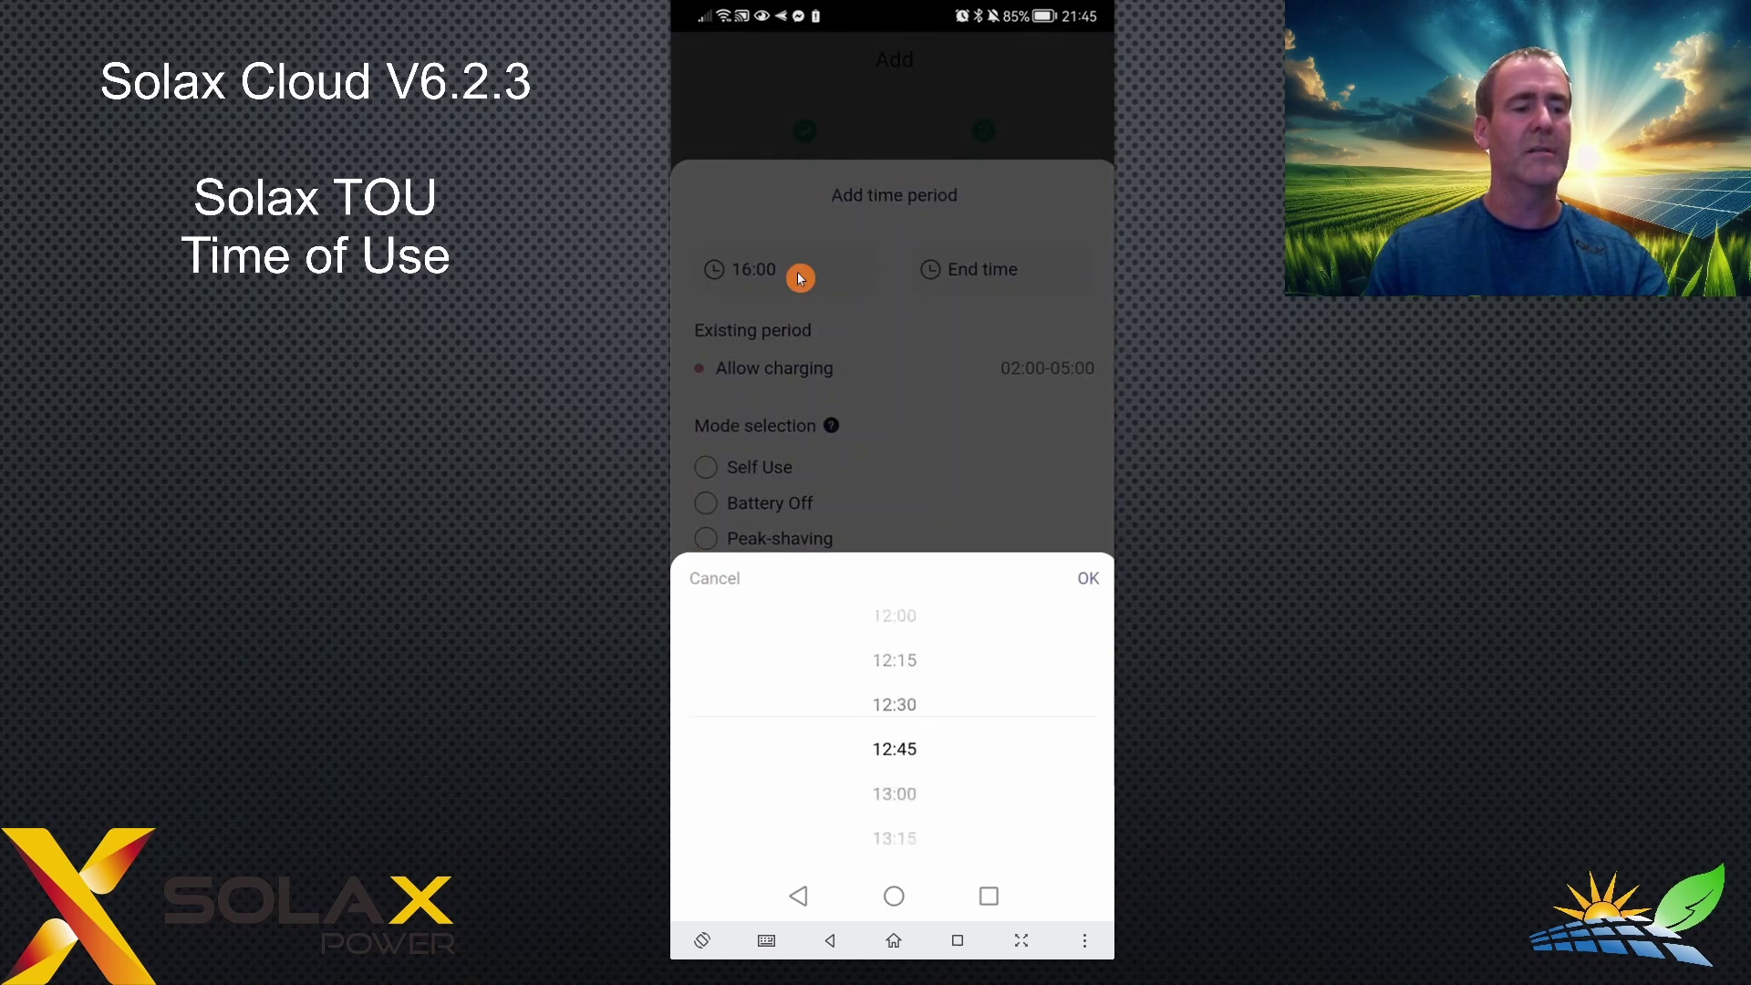
pyautogui.scroll(-6, 894, 740)
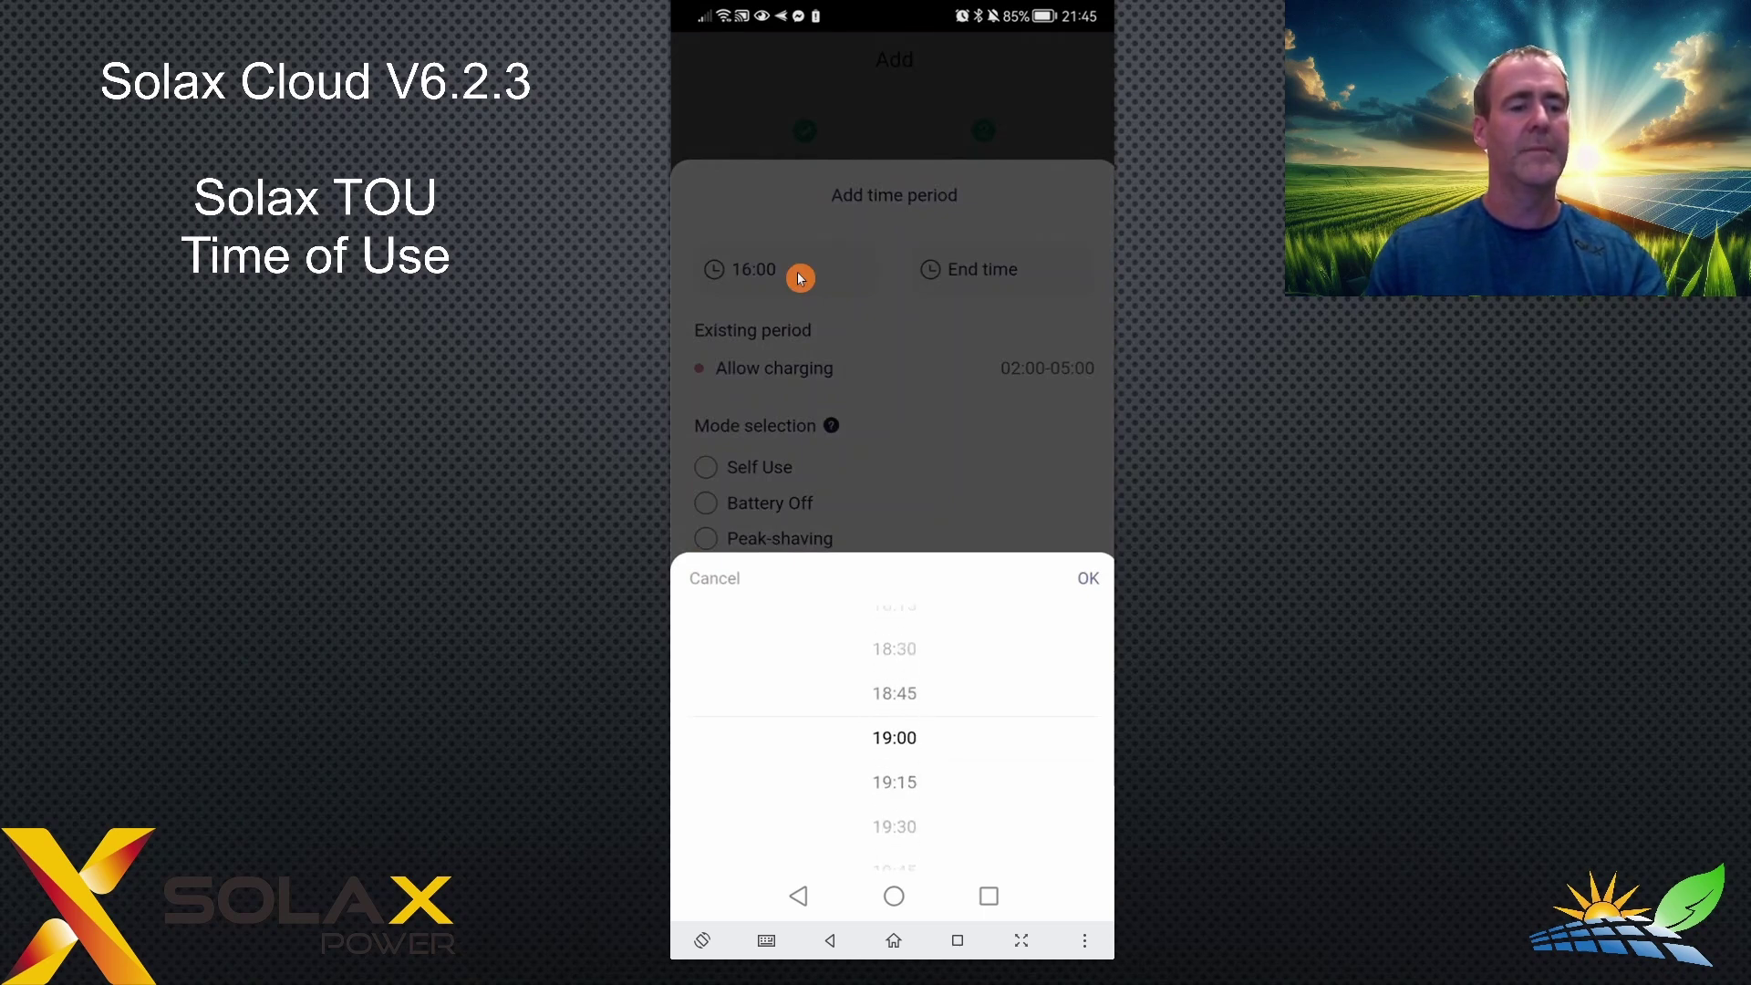
pyautogui.press('Return')
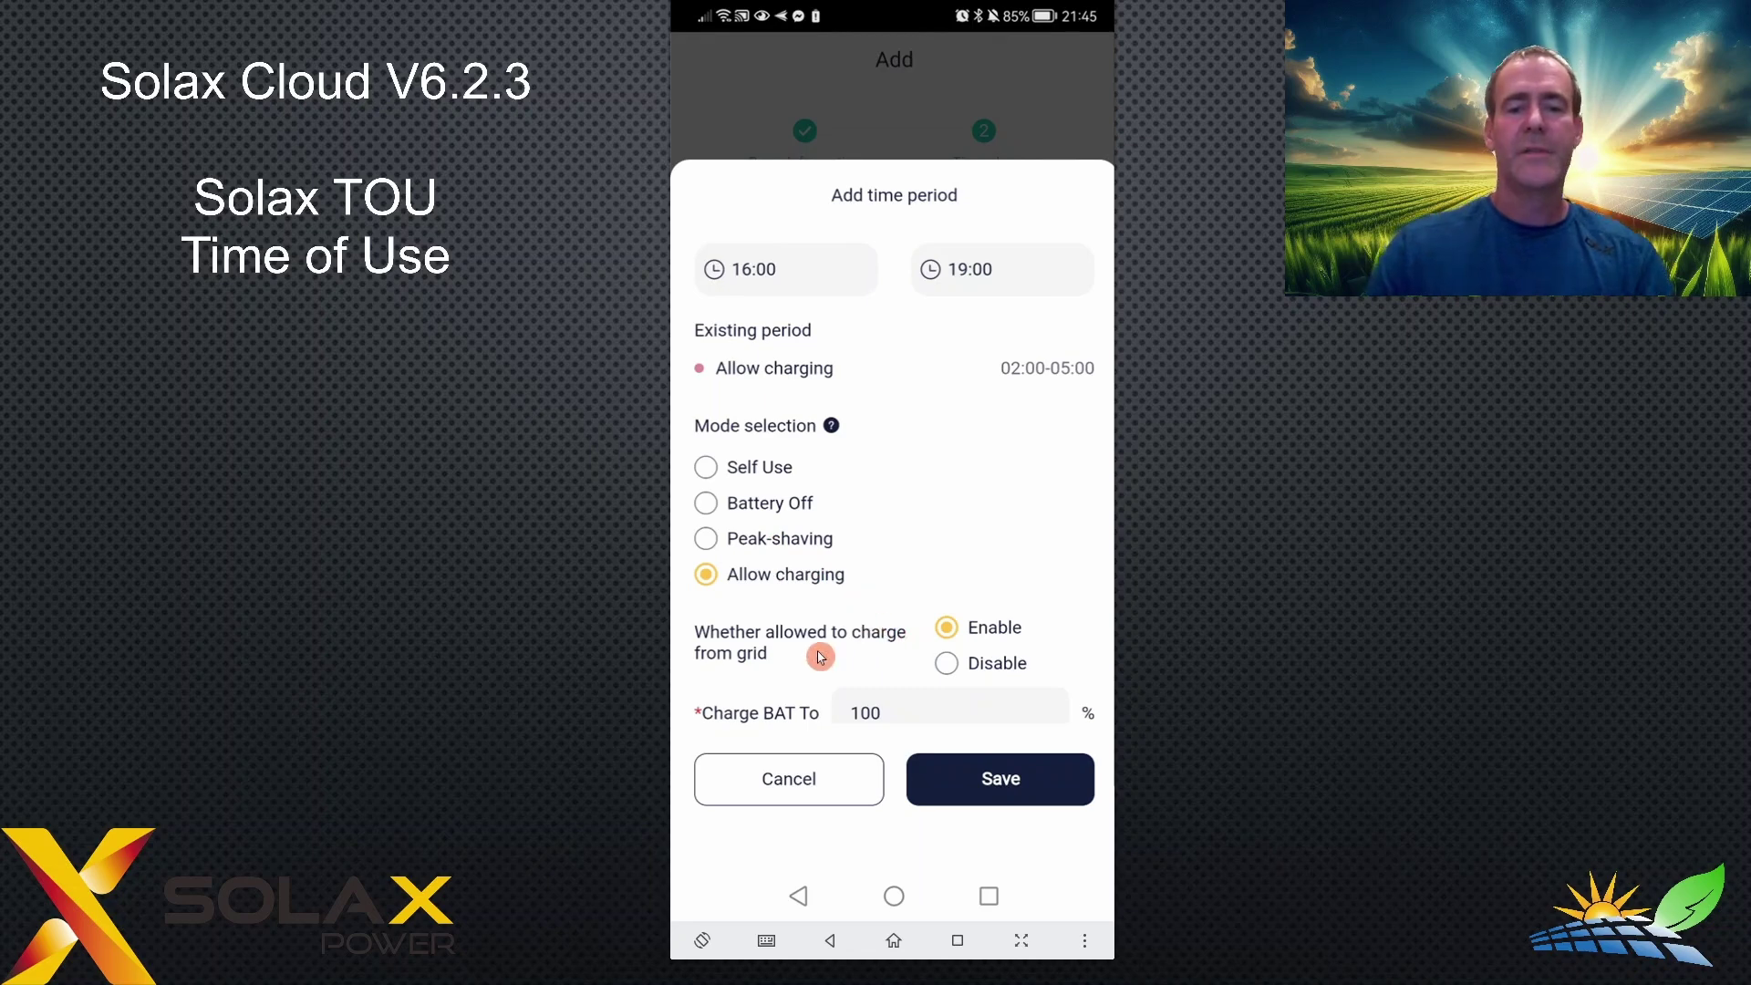
pyautogui.scroll(-1, 820, 656)
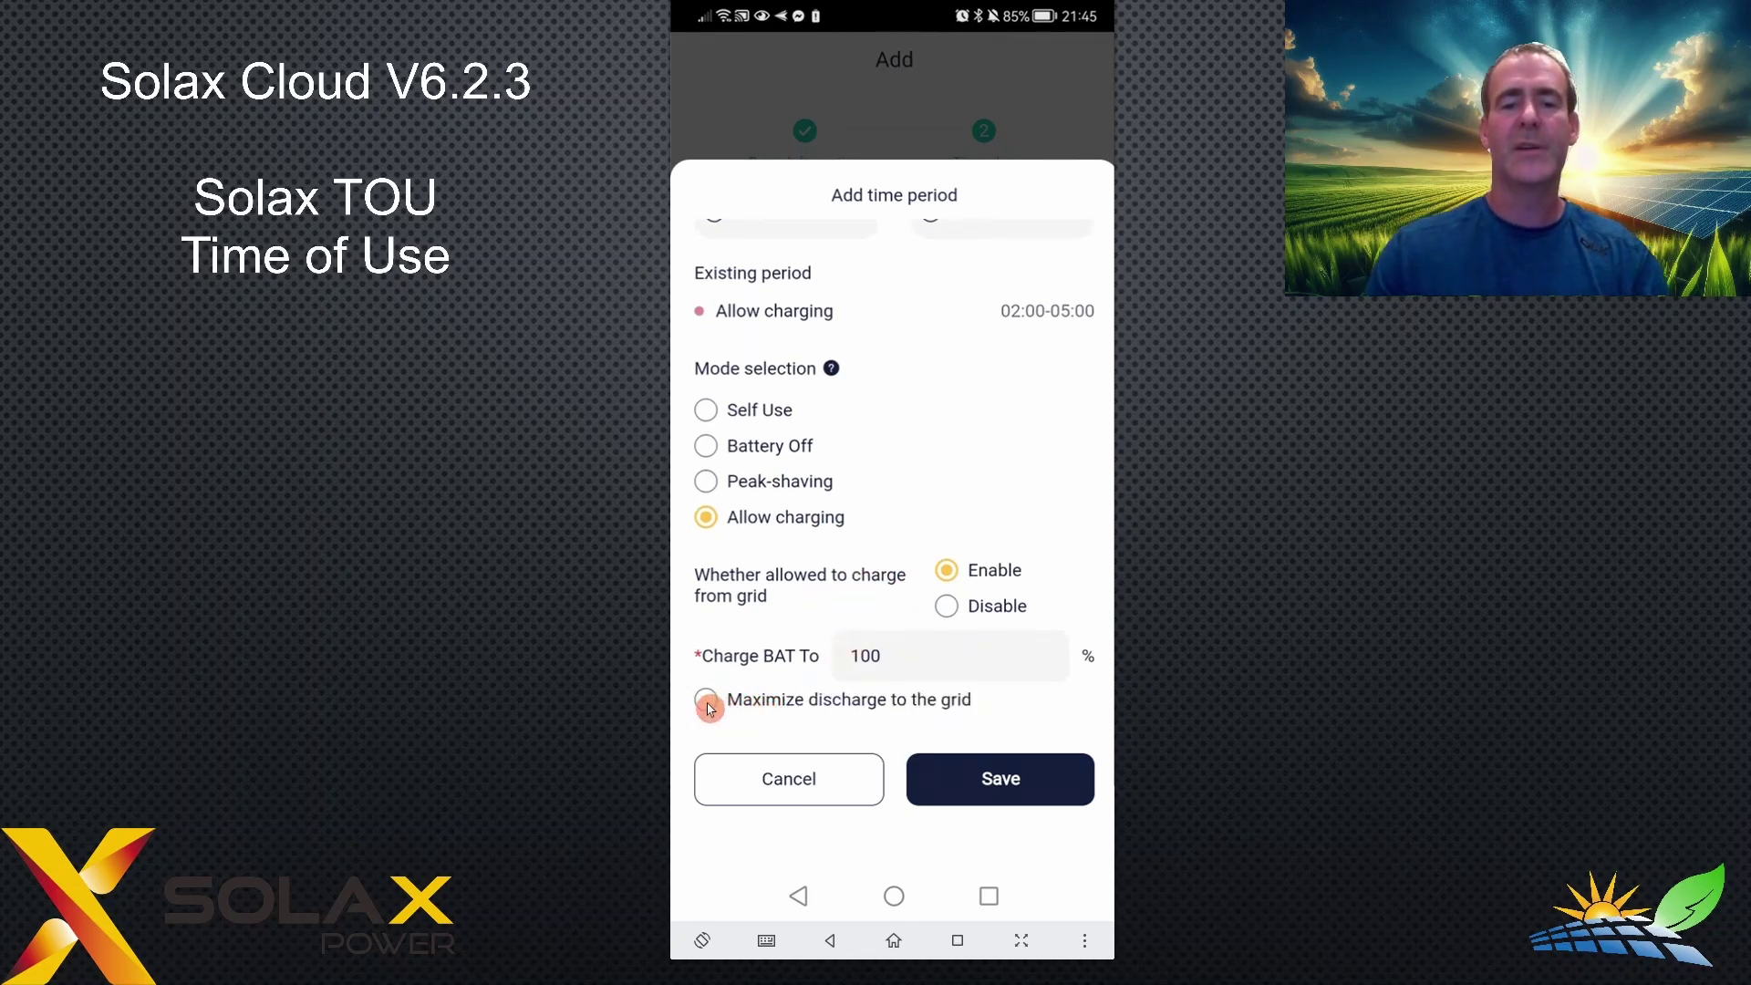
# Step: Set the period to Maximize discharge to the grid, discharging to 30%, and save it
pyautogui.click(707, 702)
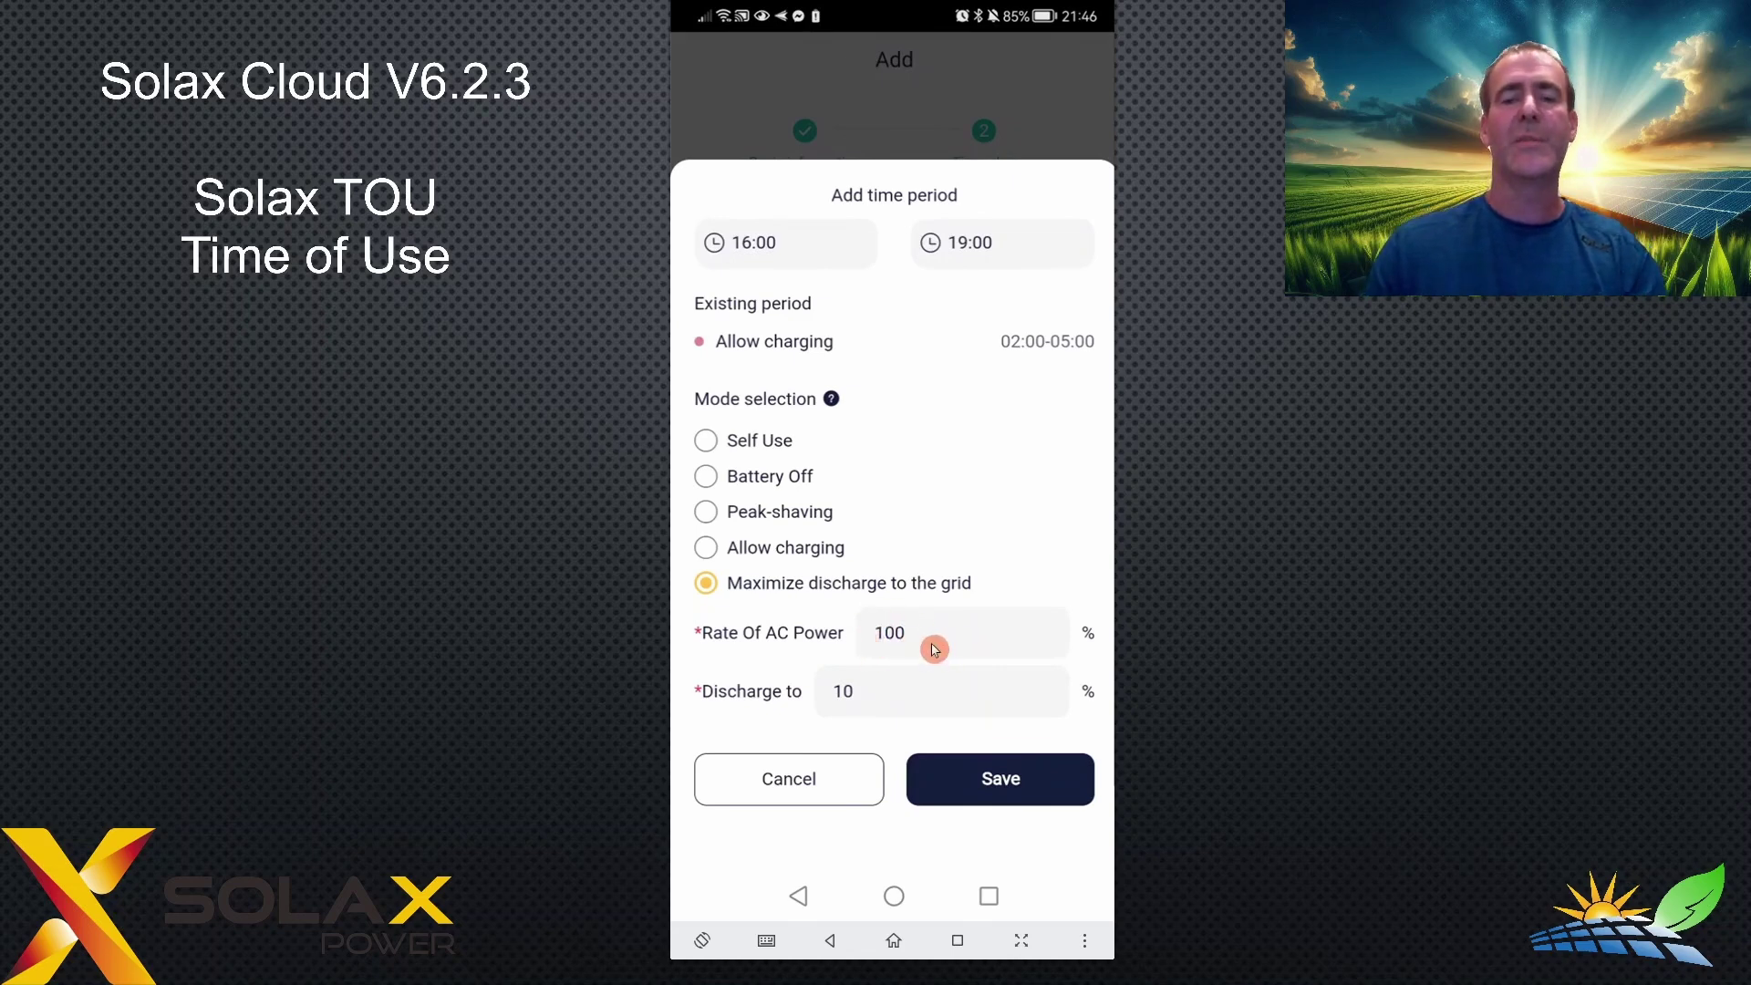
pyautogui.click(882, 700)
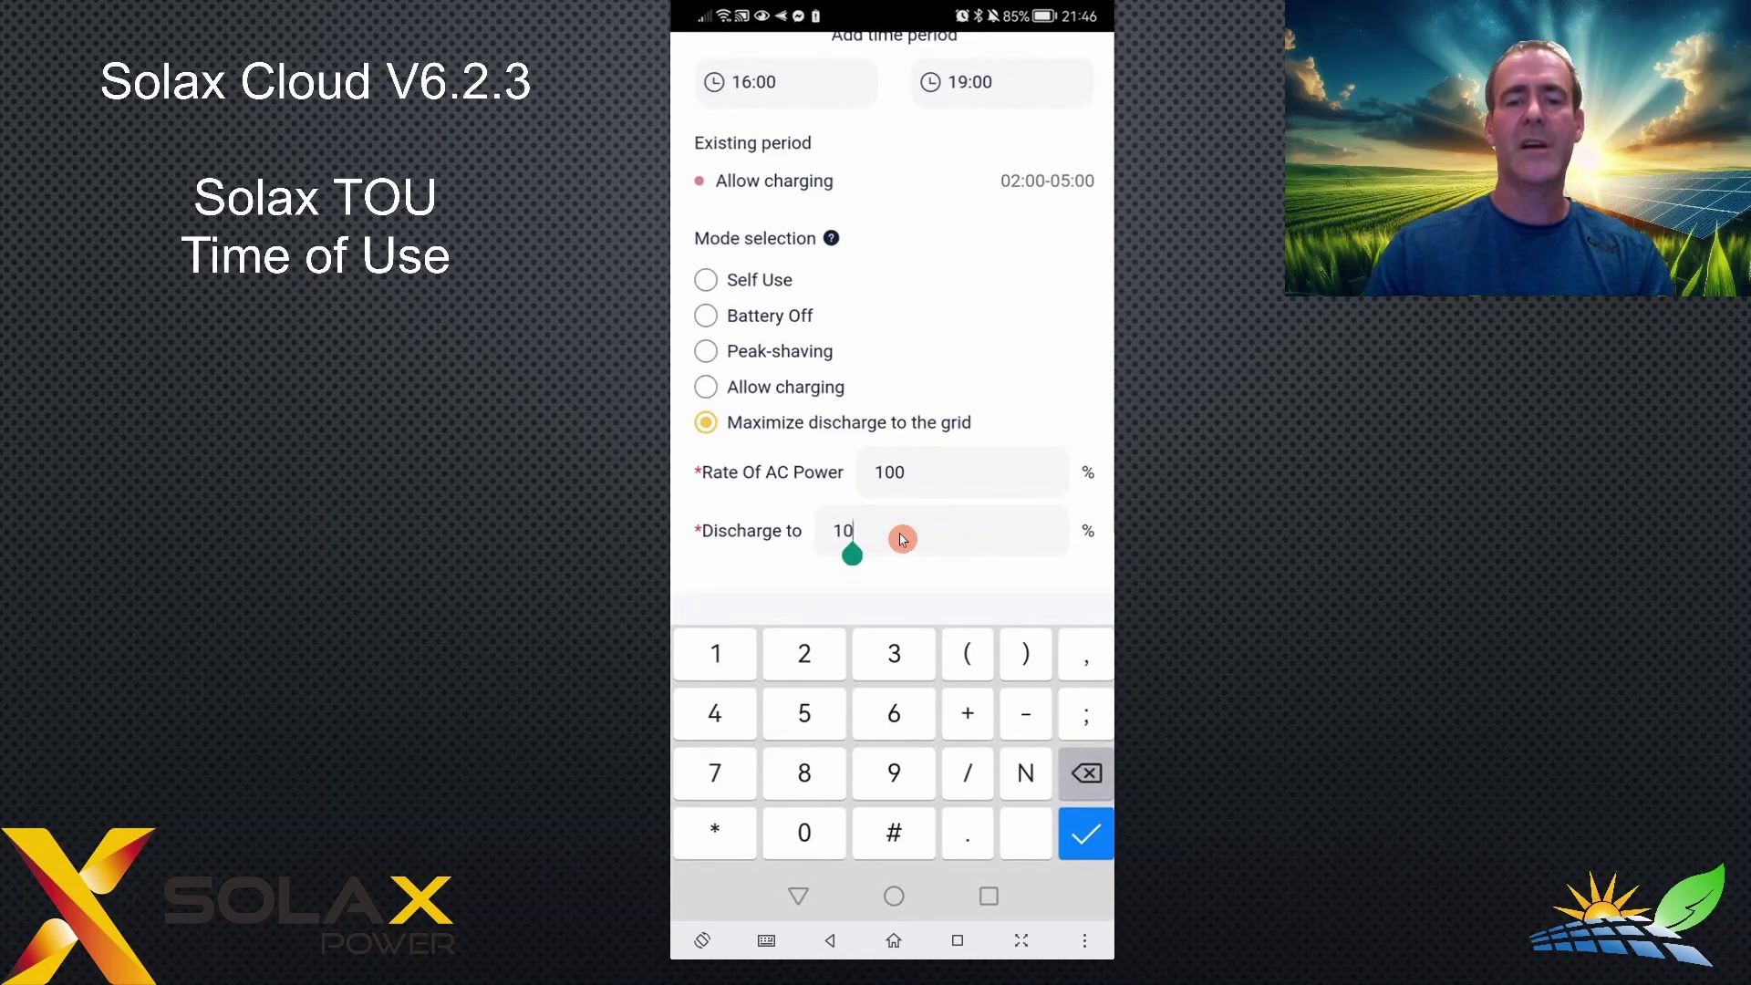
pyautogui.click(1086, 774)
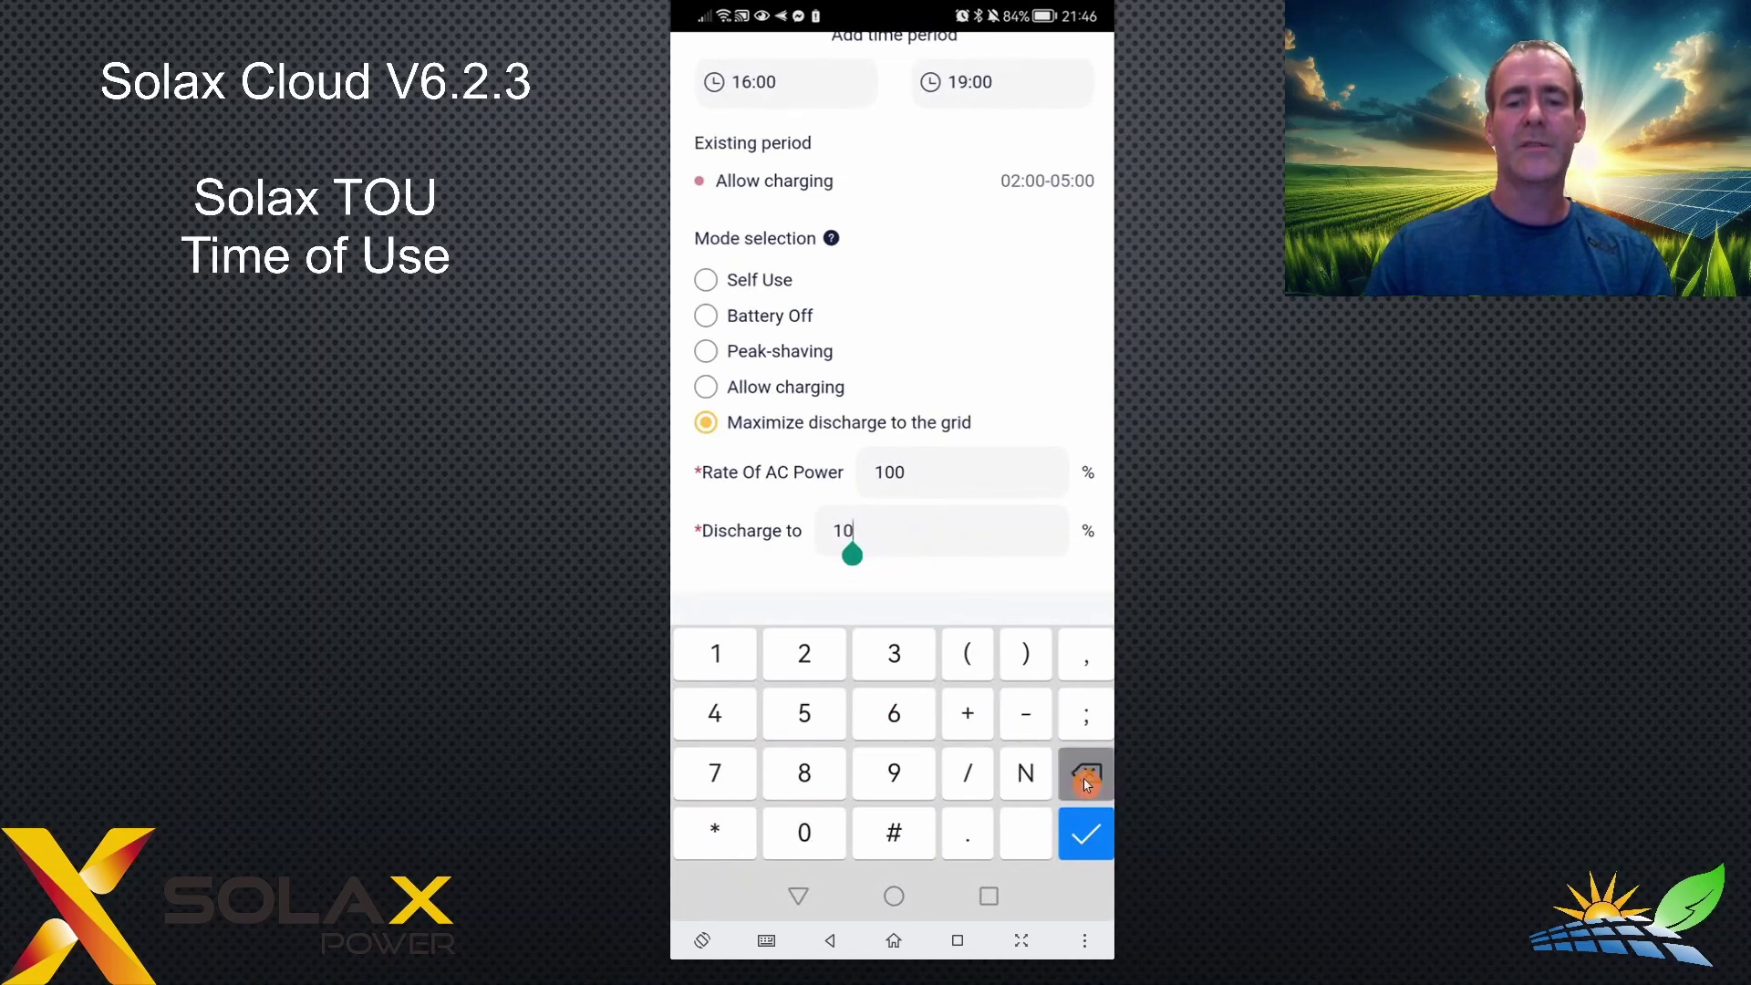
pyautogui.click(894, 654)
pyautogui.click(819, 838)
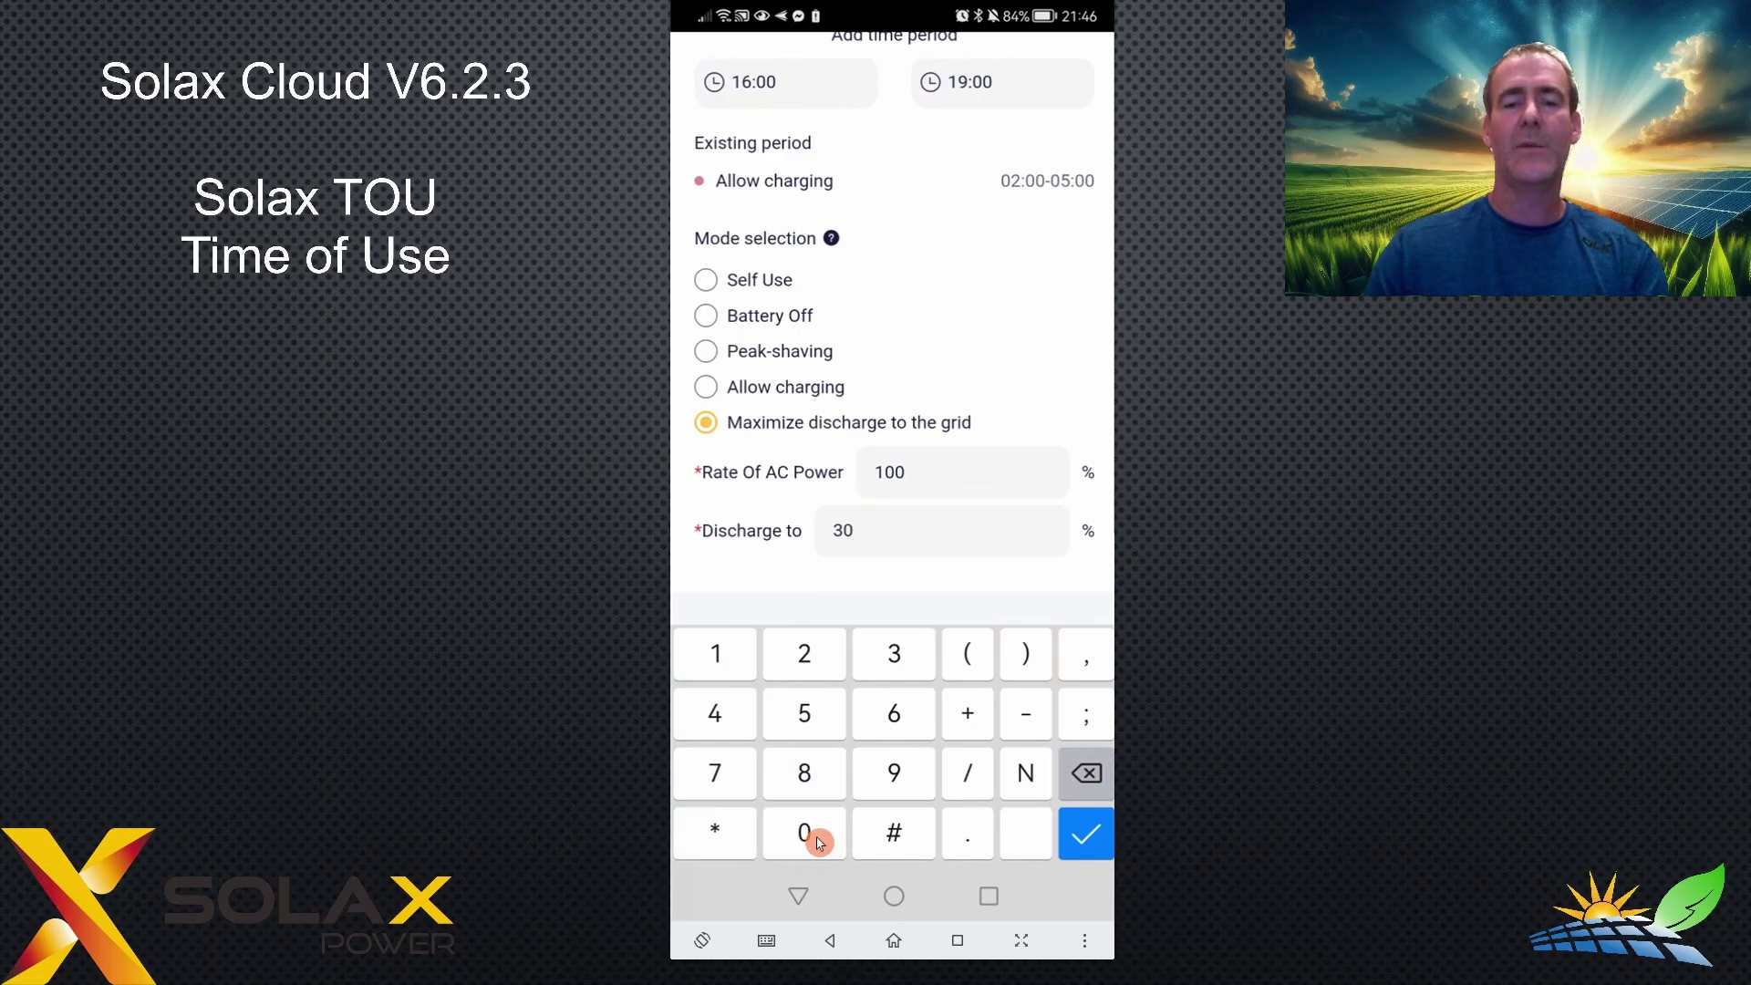
pyautogui.click(800, 897)
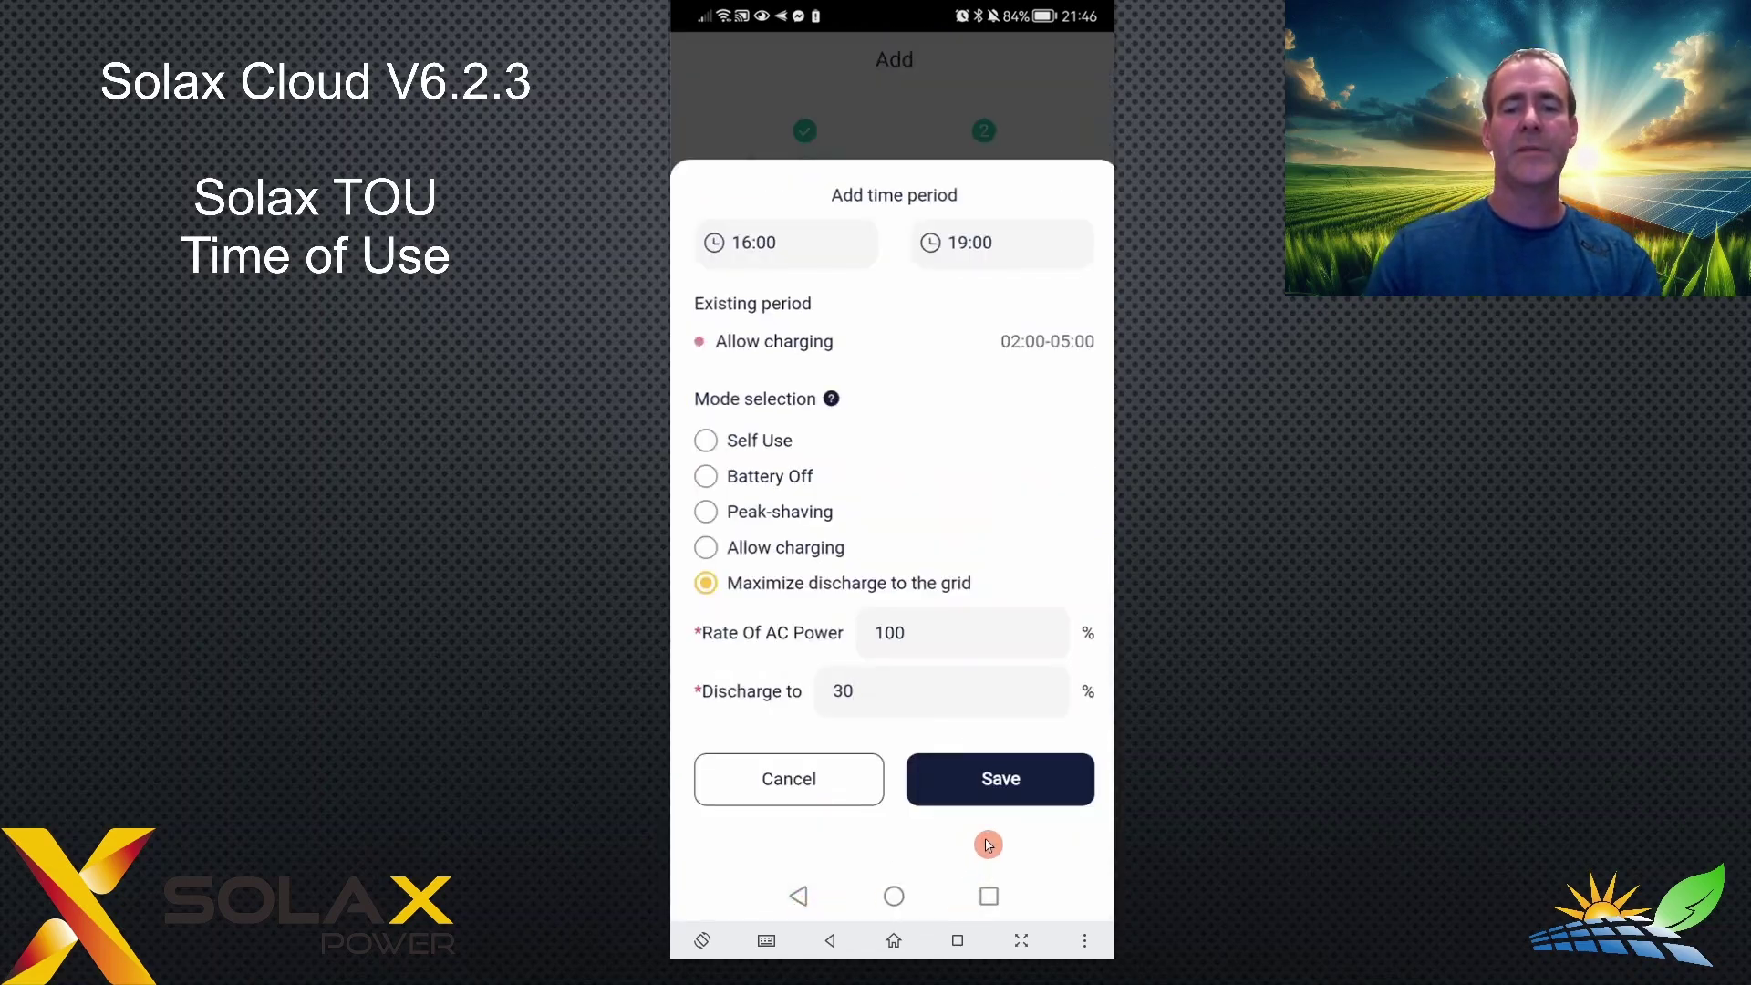
pyautogui.click(1003, 782)
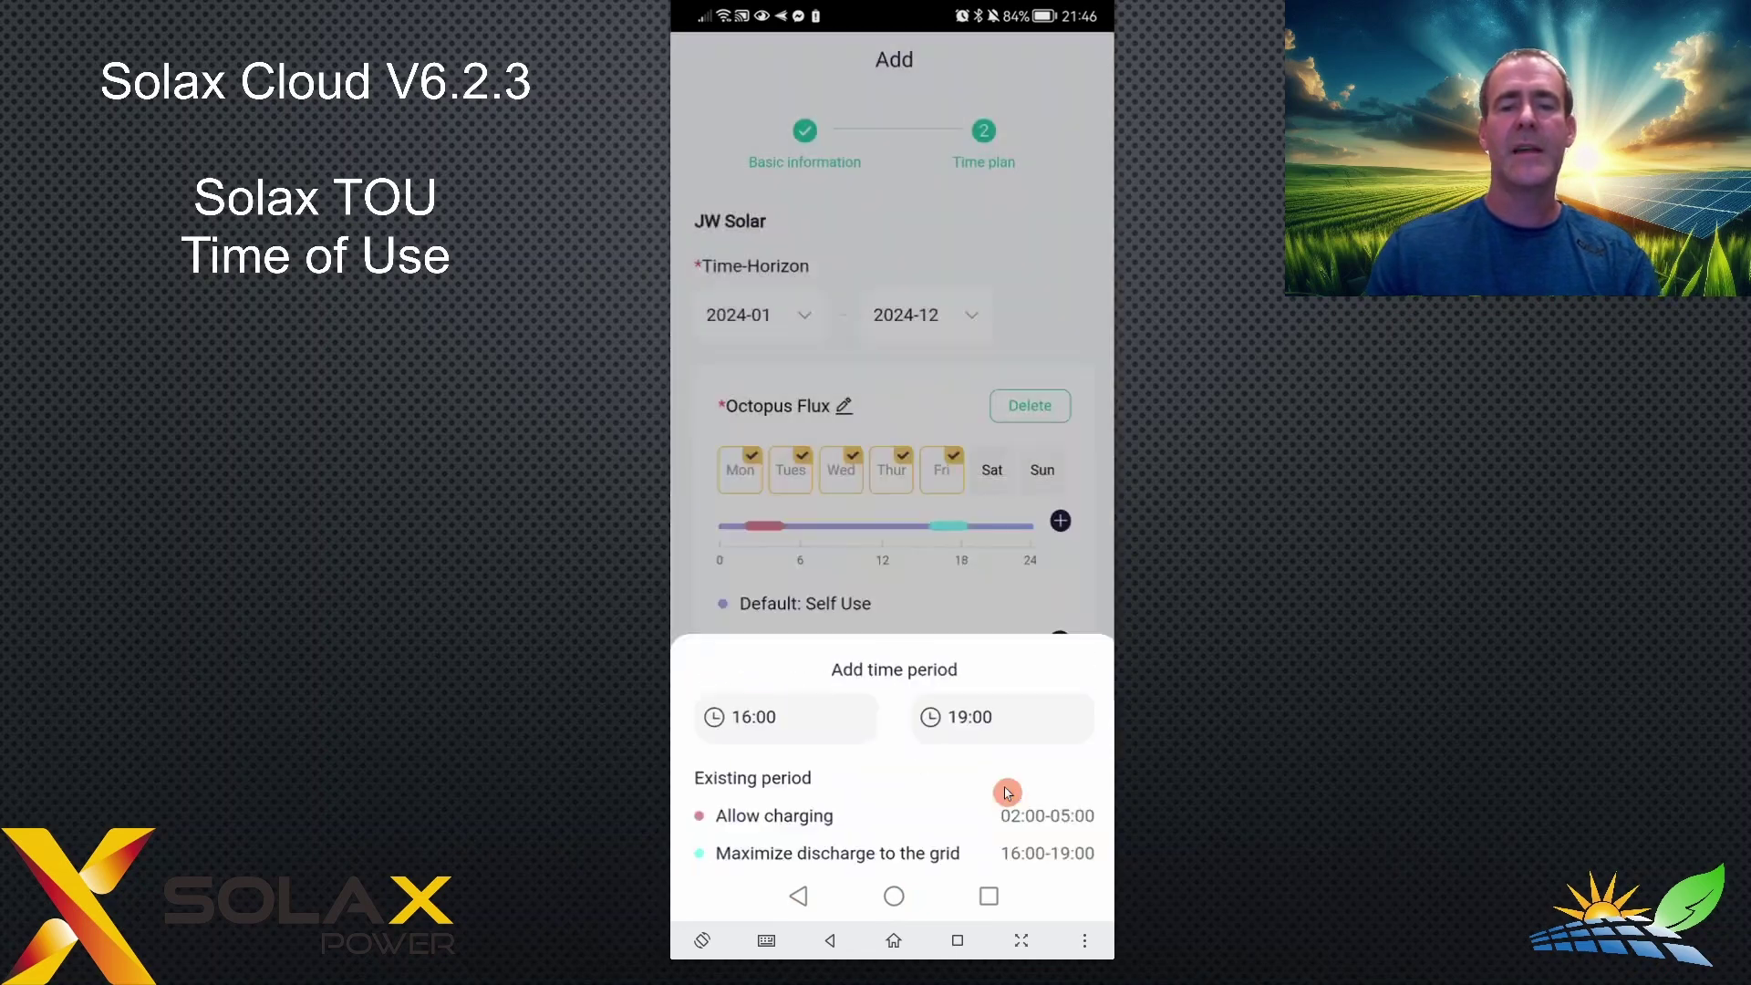
# Step: Review both periods and save the weekday Octopus Flux rule
pyautogui.moveTo(778, 542); pyautogui.dragTo(924, 646)
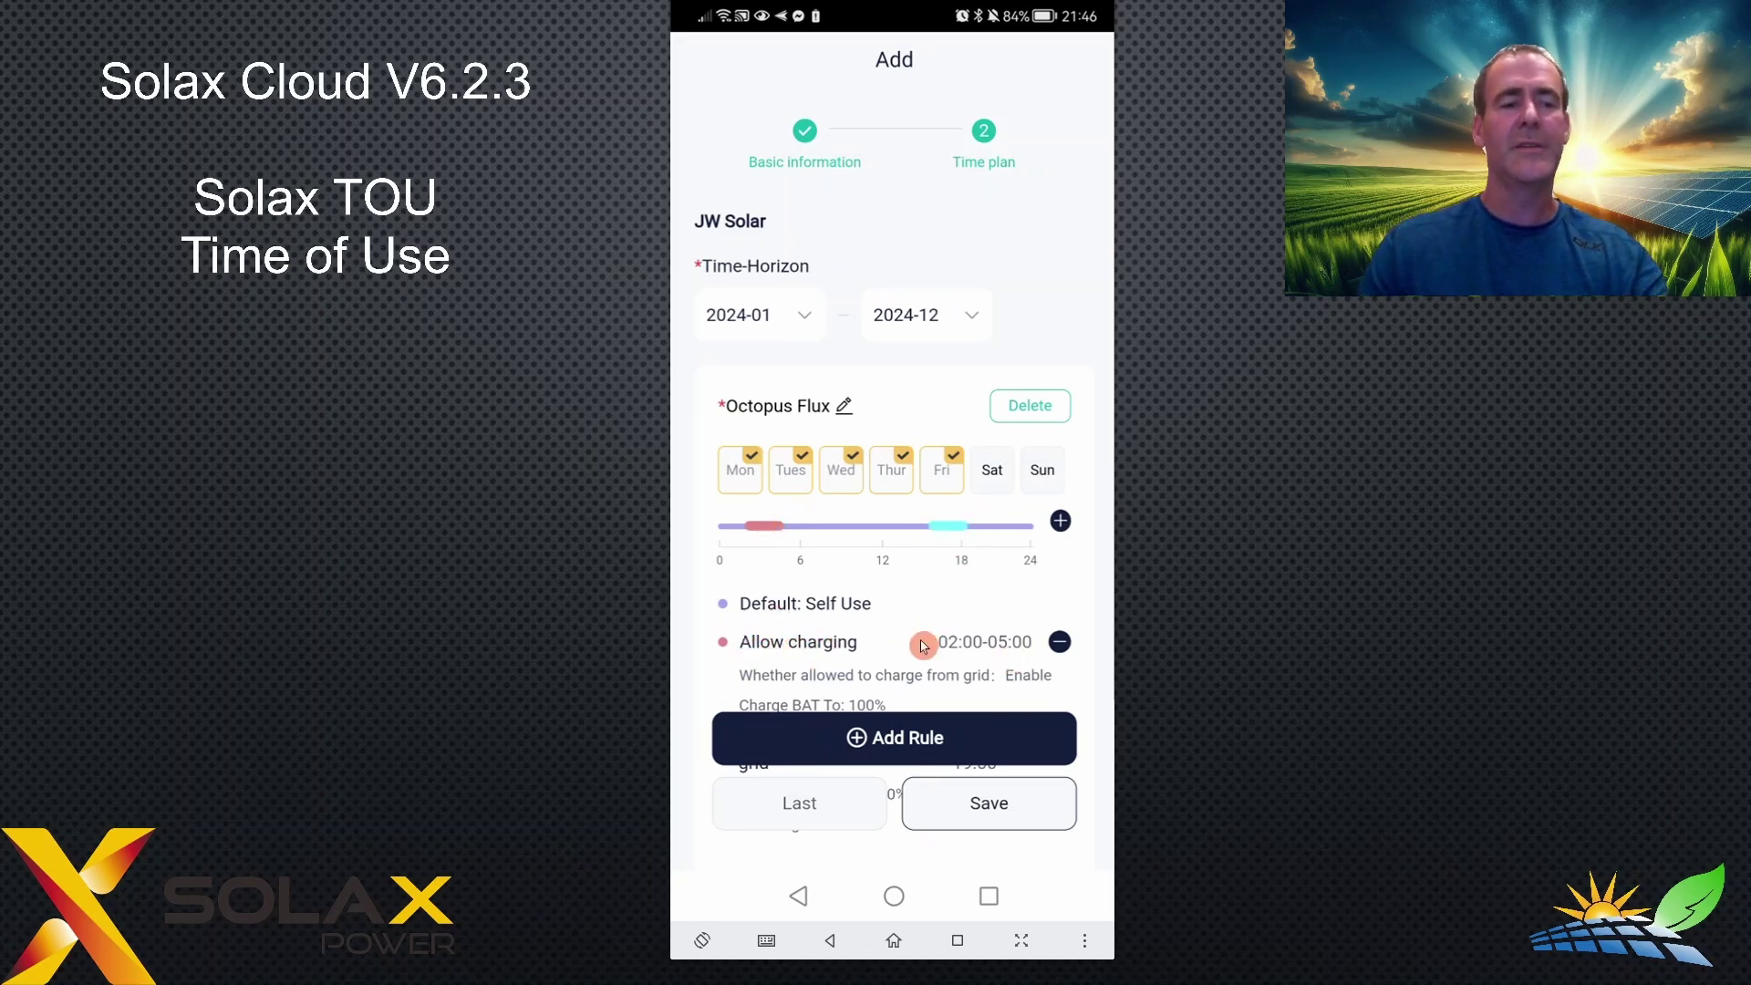
pyautogui.scroll(-3, 924, 645)
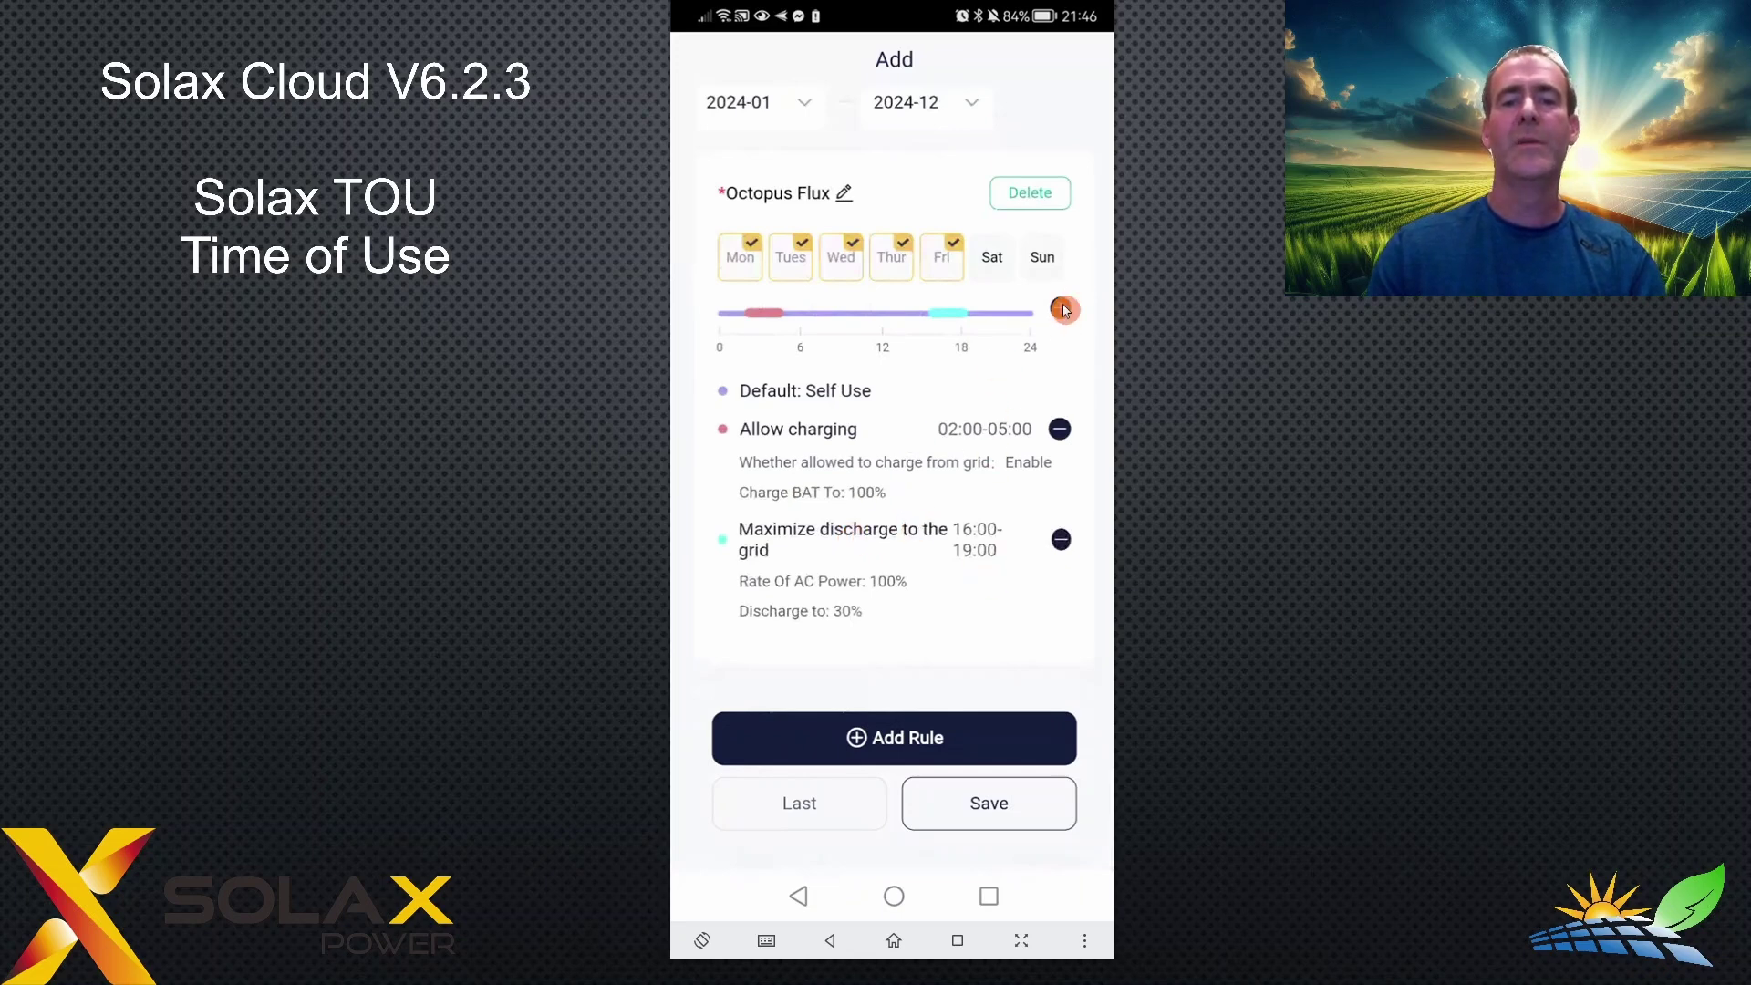
pyautogui.click(994, 811)
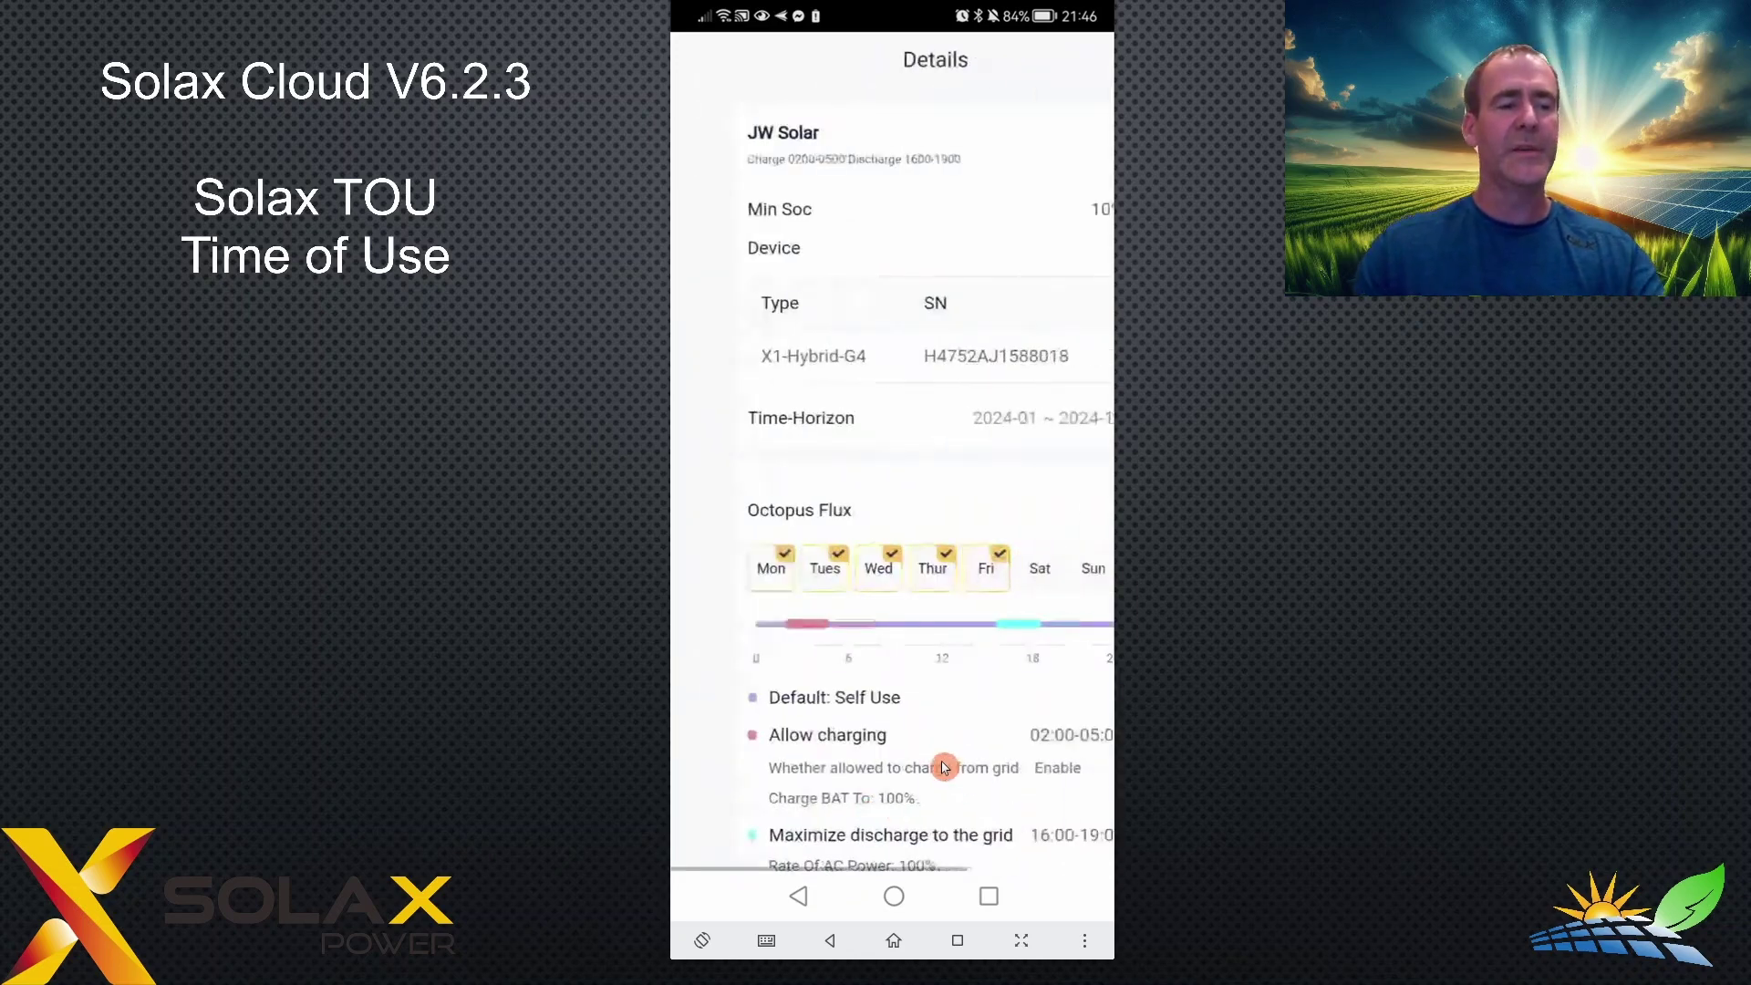
# Step: Review the Octopus Flux schedule details and confirm them with Enter
pyautogui.scroll(-3, 944, 767)
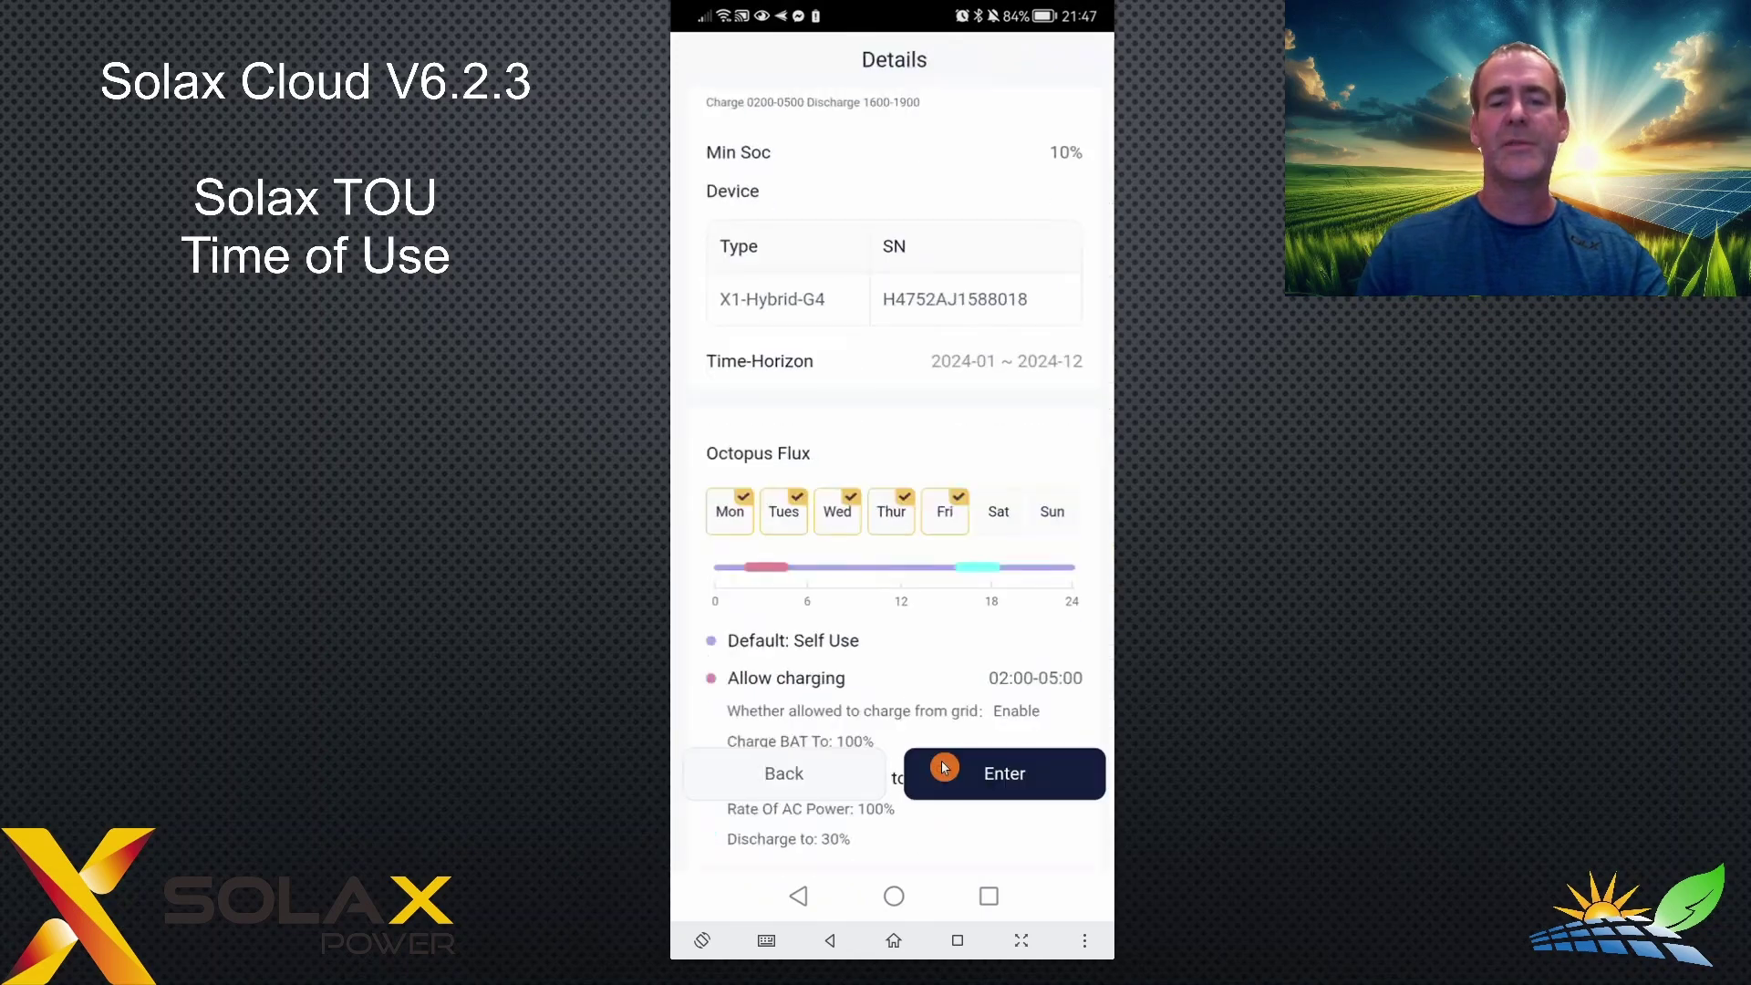
pyautogui.scroll(-2, 944, 766)
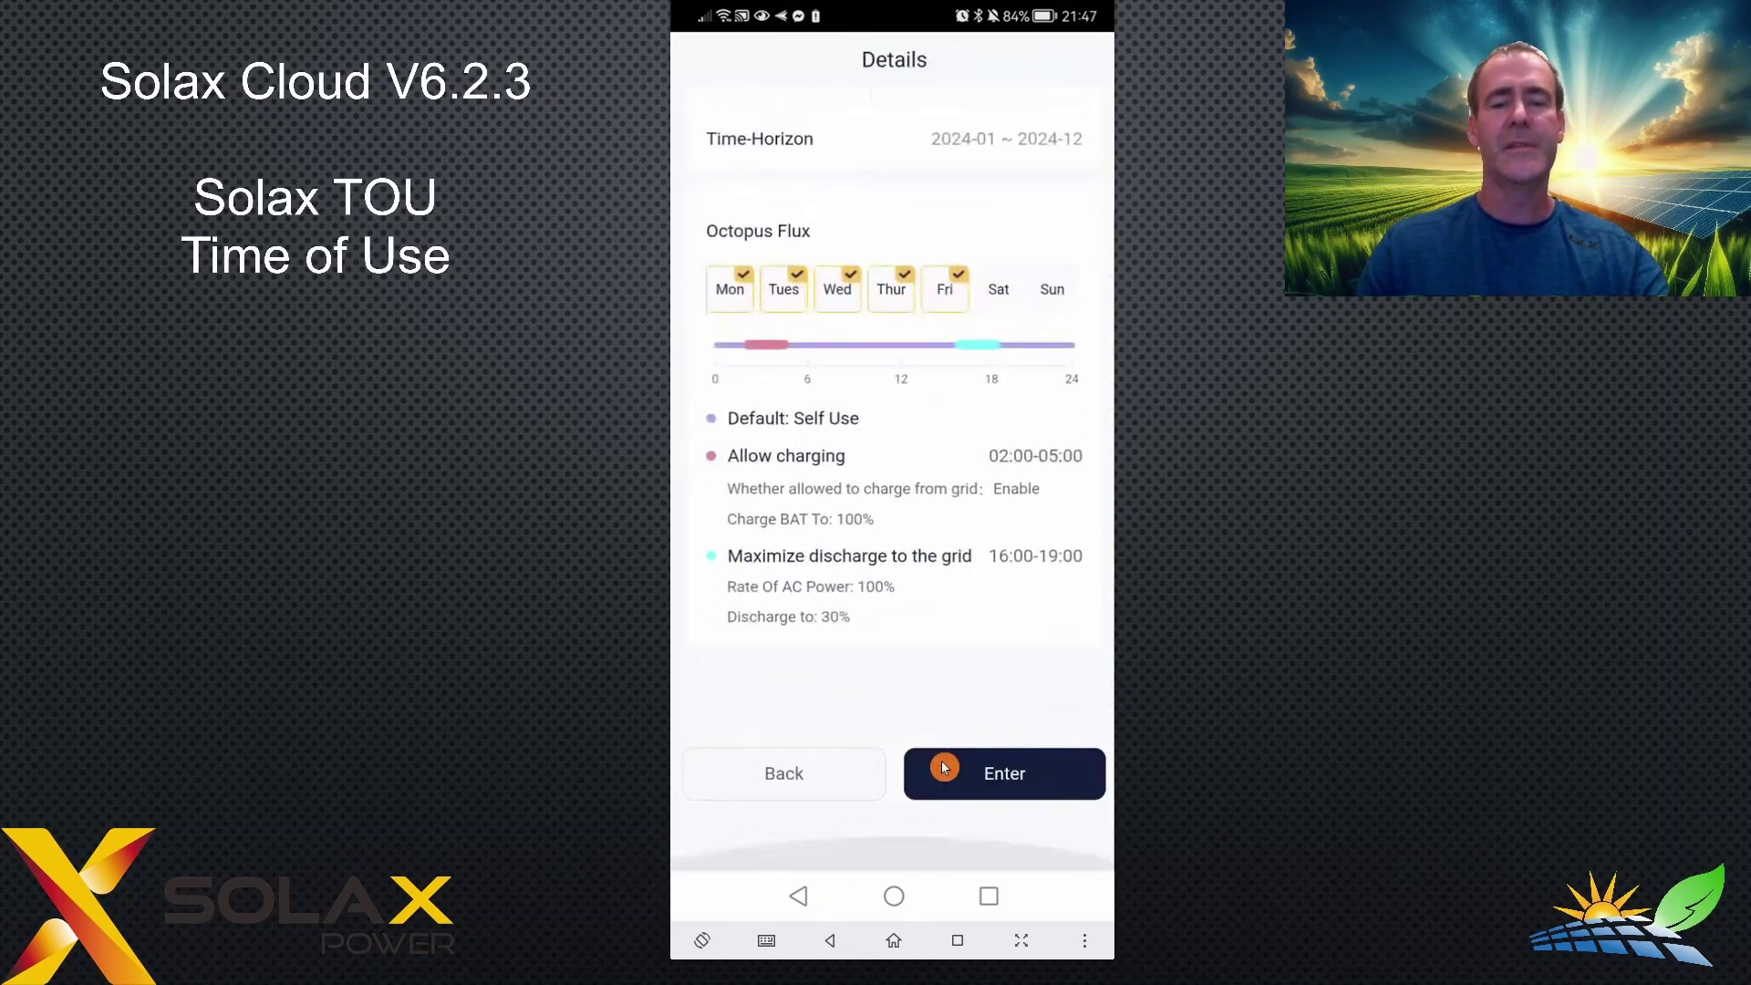
pyautogui.scroll(3, 944, 767)
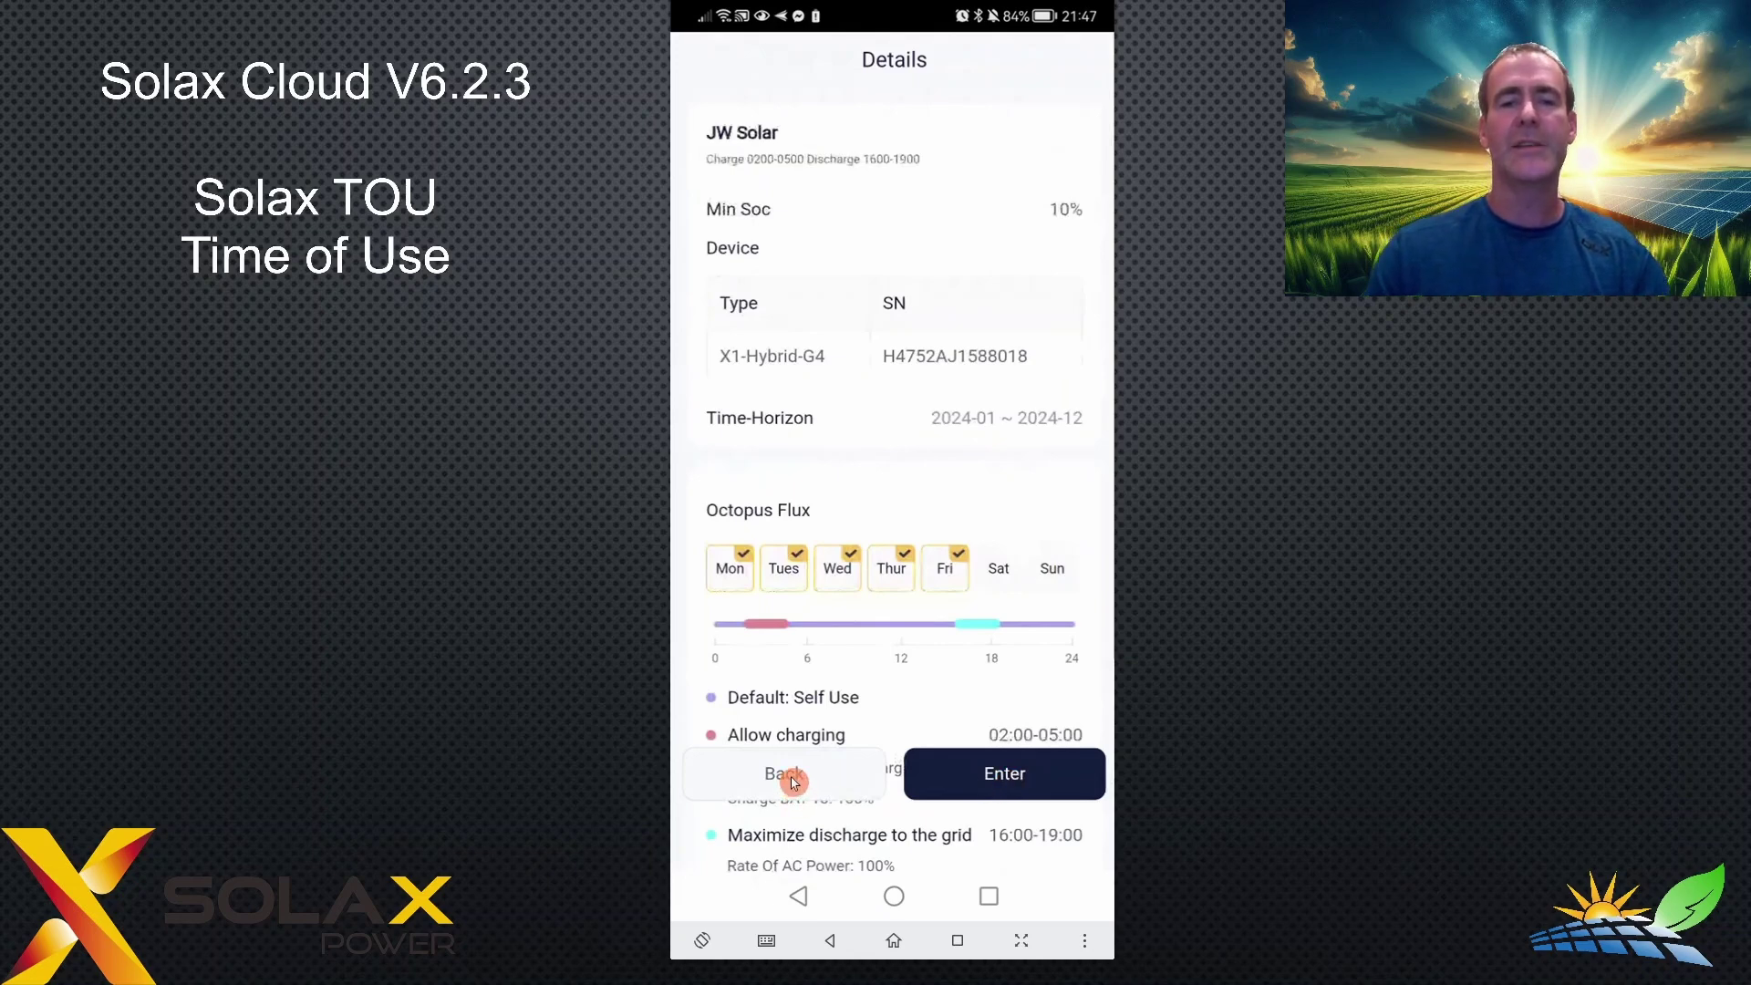
pyautogui.click(1004, 782)
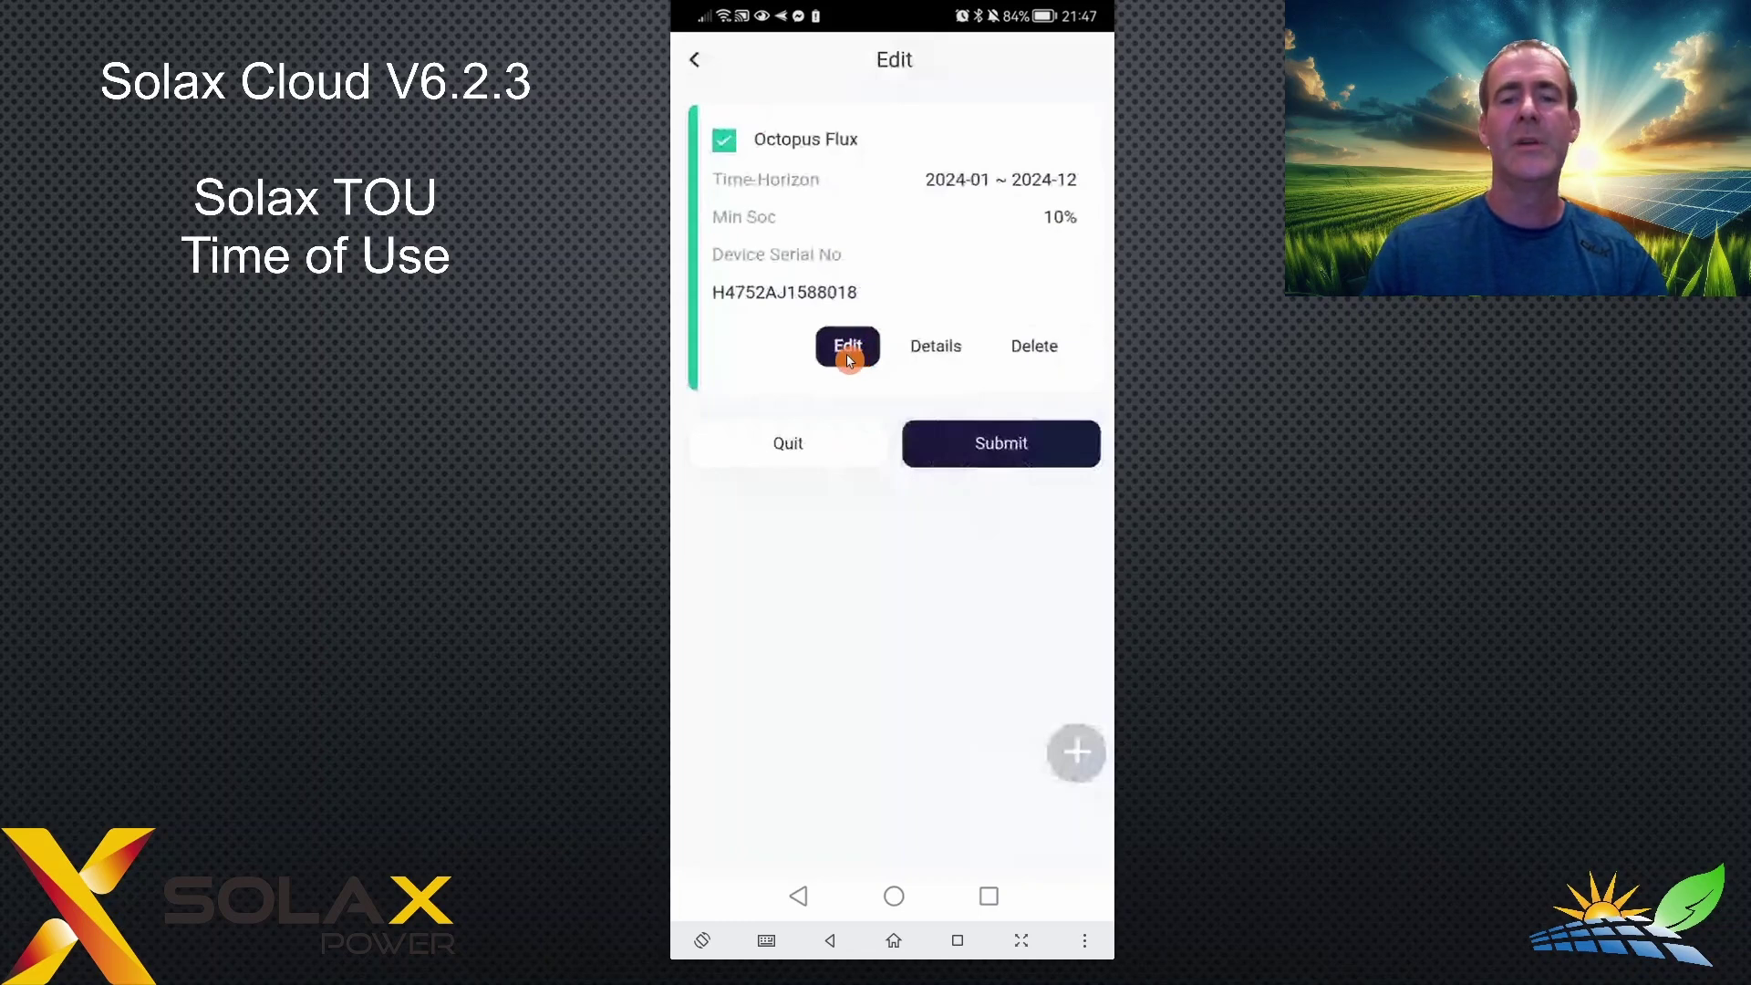
# Step: Submit the Octopus Flux schedule (2024-01 to 2024-12, 10% minimum SOC)
pyautogui.click(1004, 453)
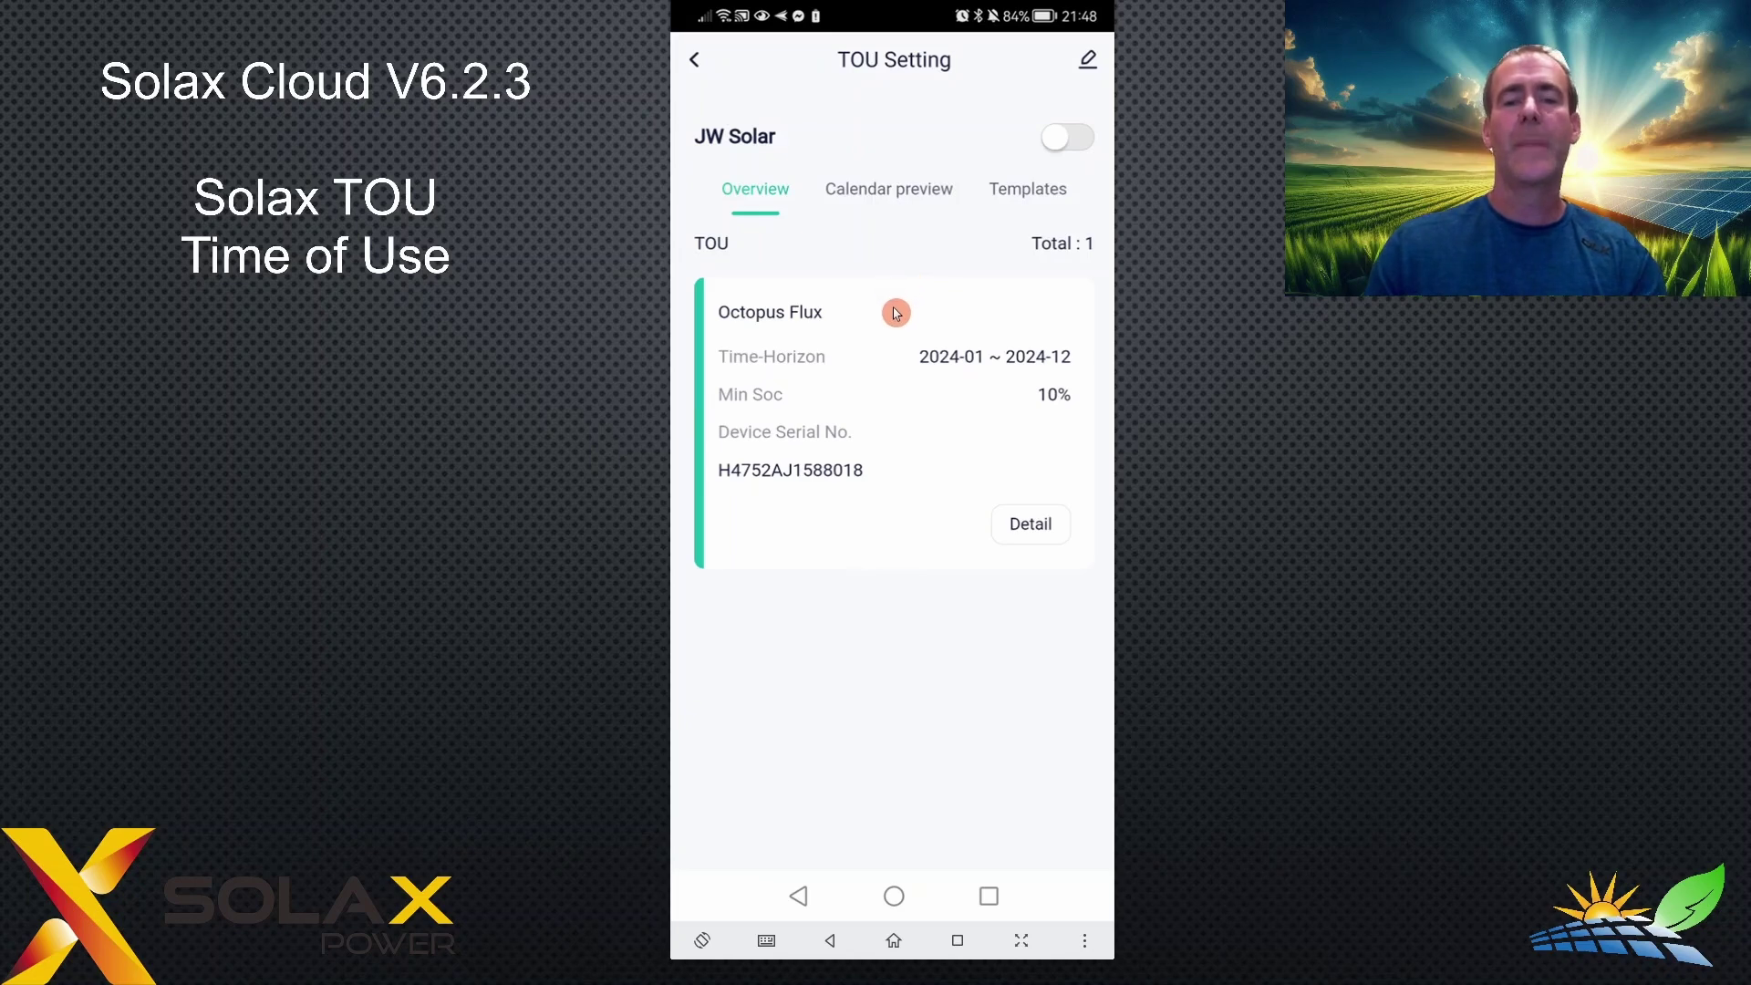
# Step: Enable TOU scheduling for JW Solar, dismiss the Tips notice, and return to Device Details
pyautogui.click(1071, 141)
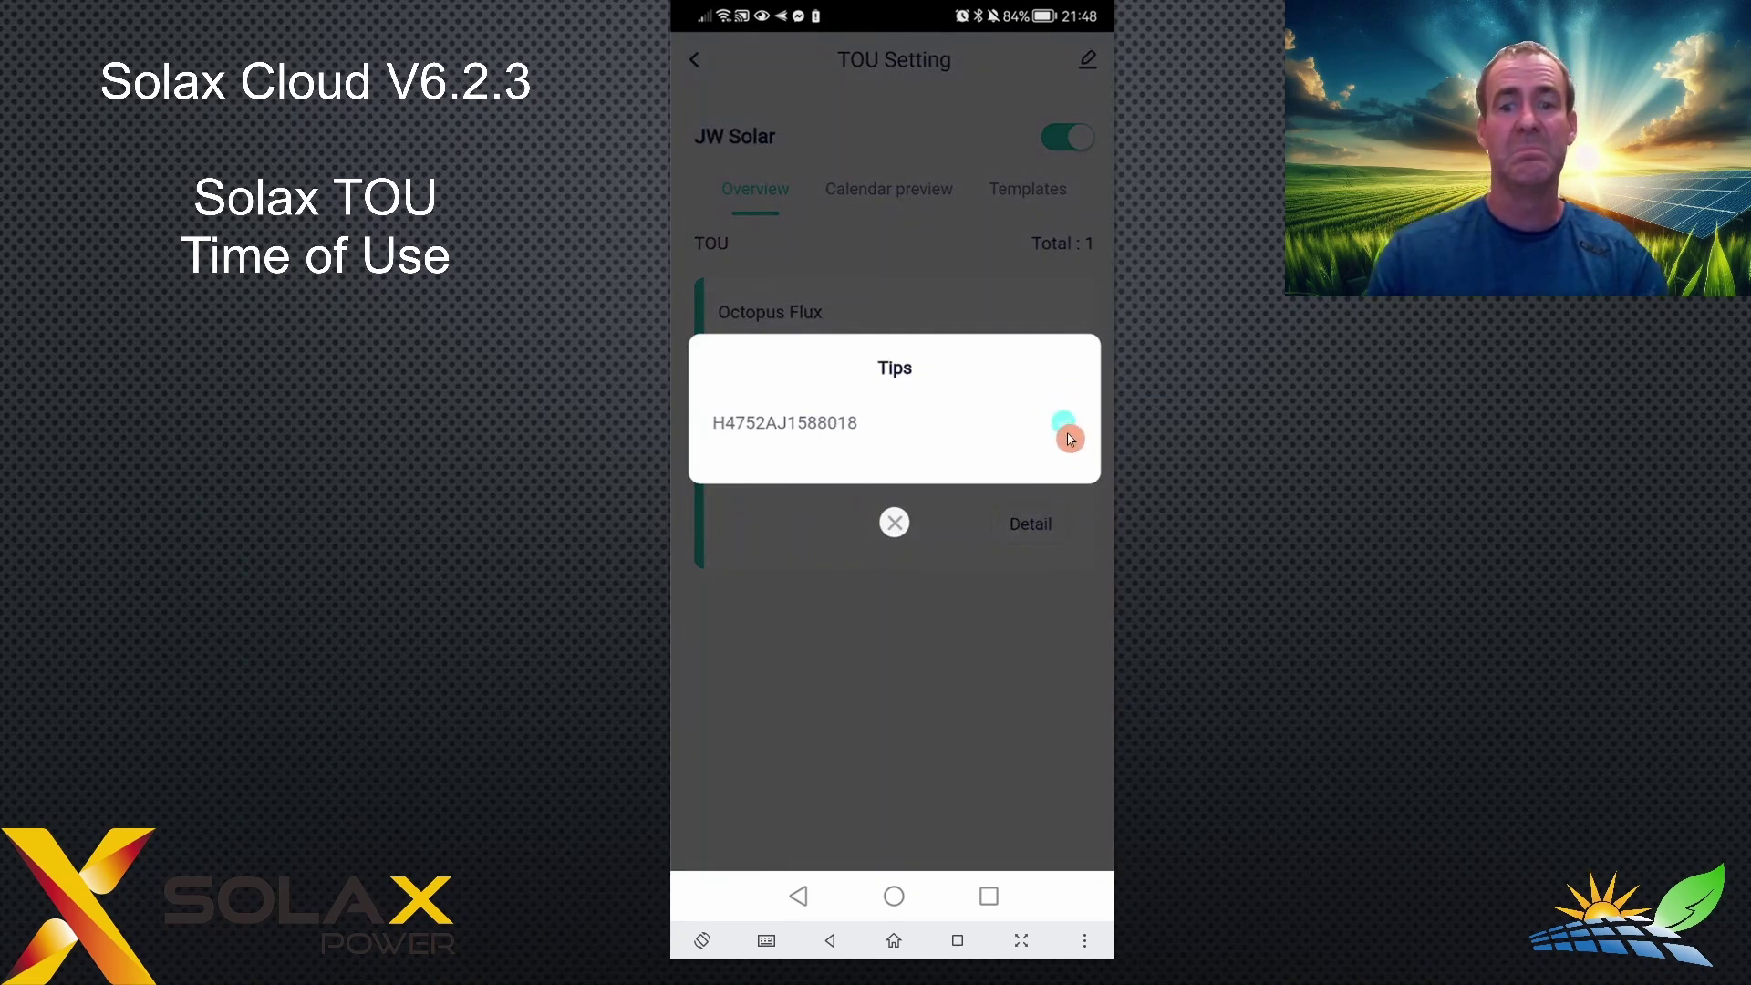
pyautogui.click(894, 523)
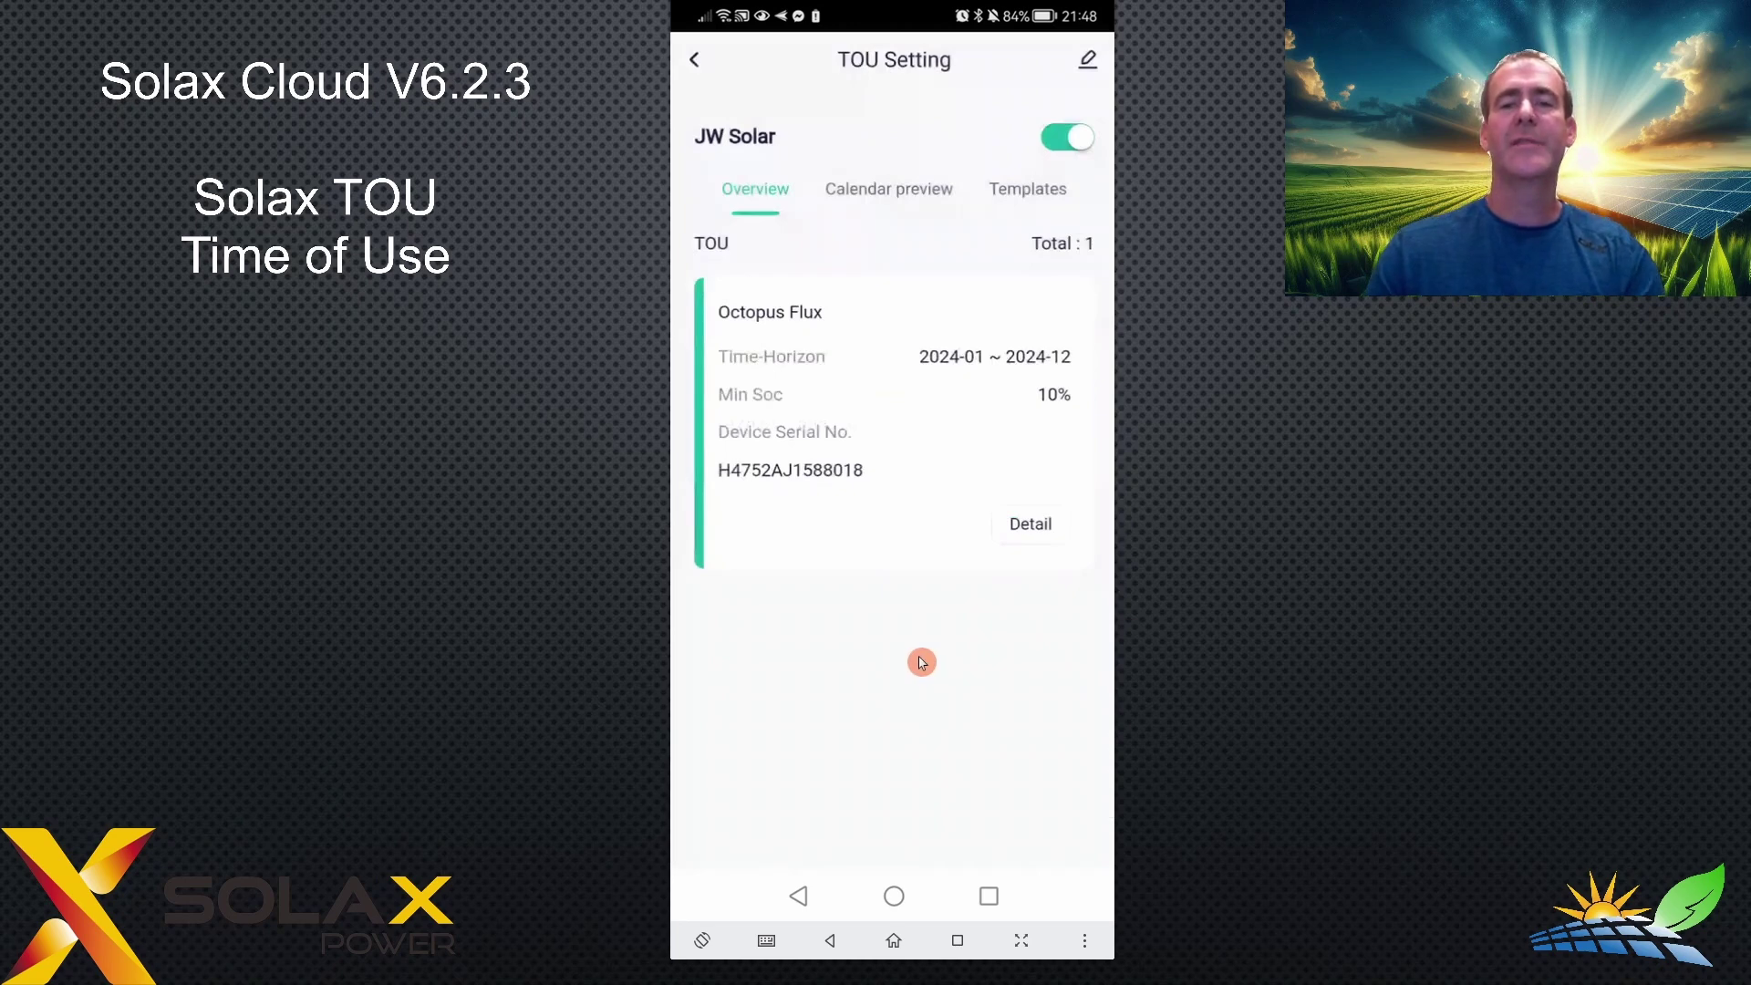
pyautogui.click(695, 60)
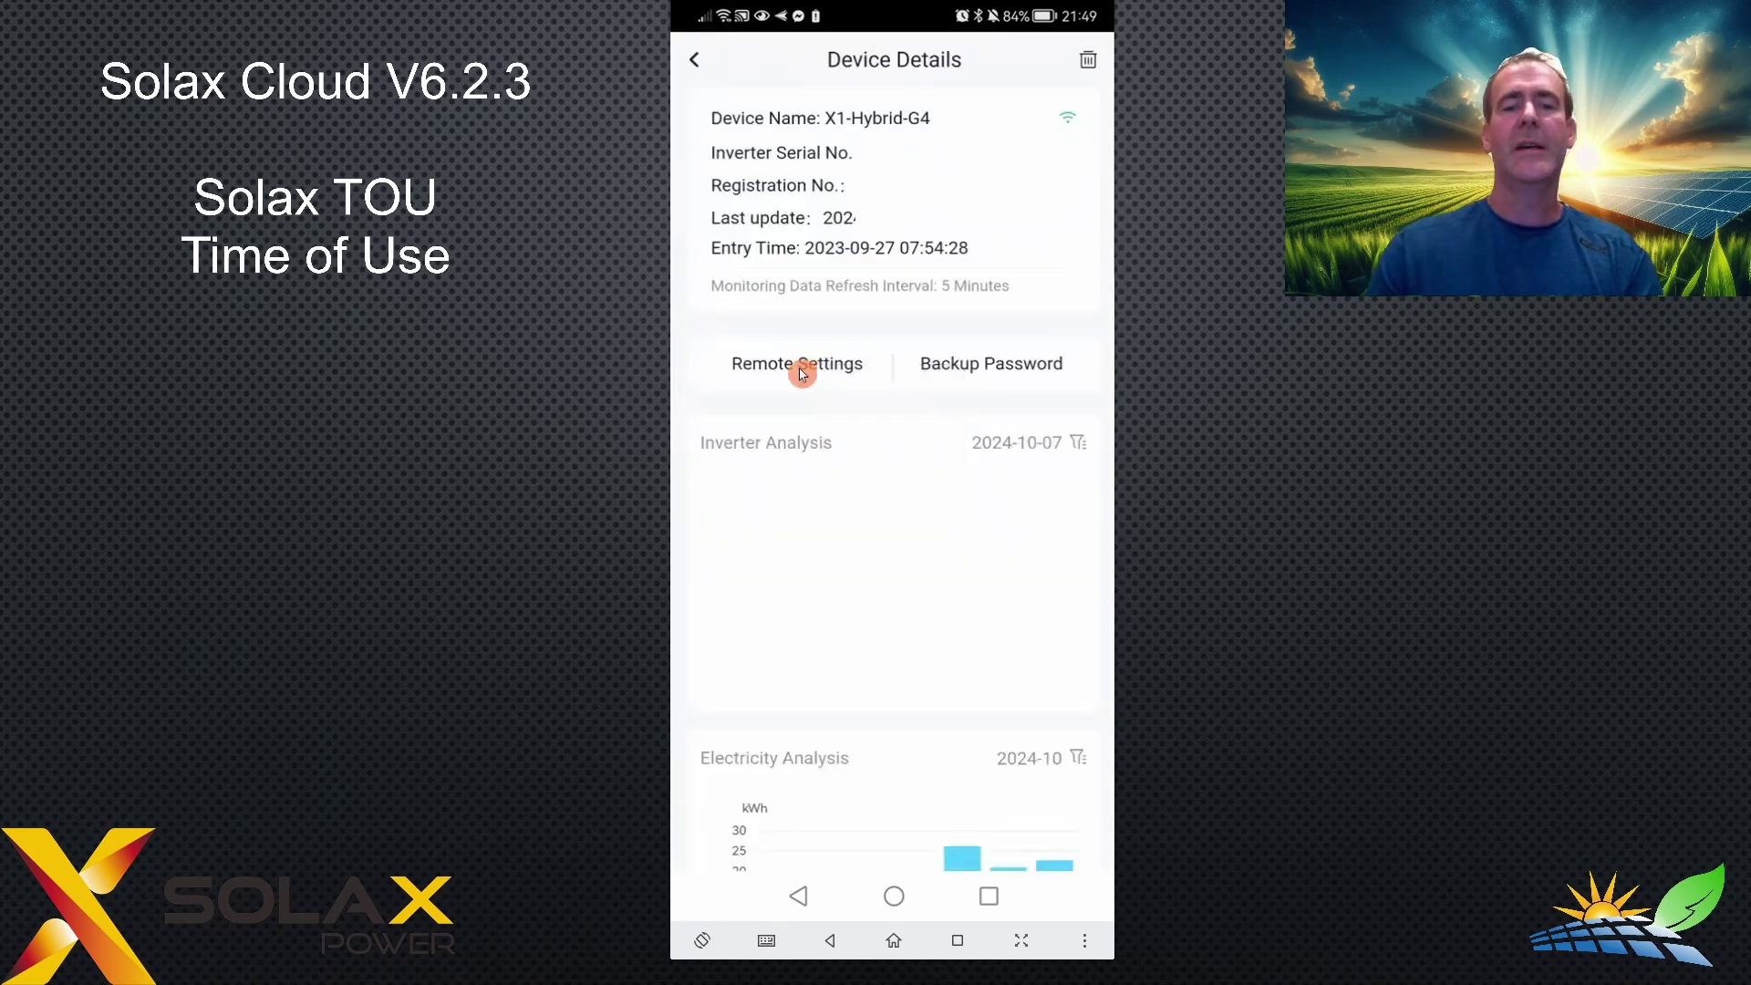
# Step: Confirm the X1-Hybrid-G4 work mode is Enhanced TOU in Remote Settings, then go back
pyautogui.click(801, 374)
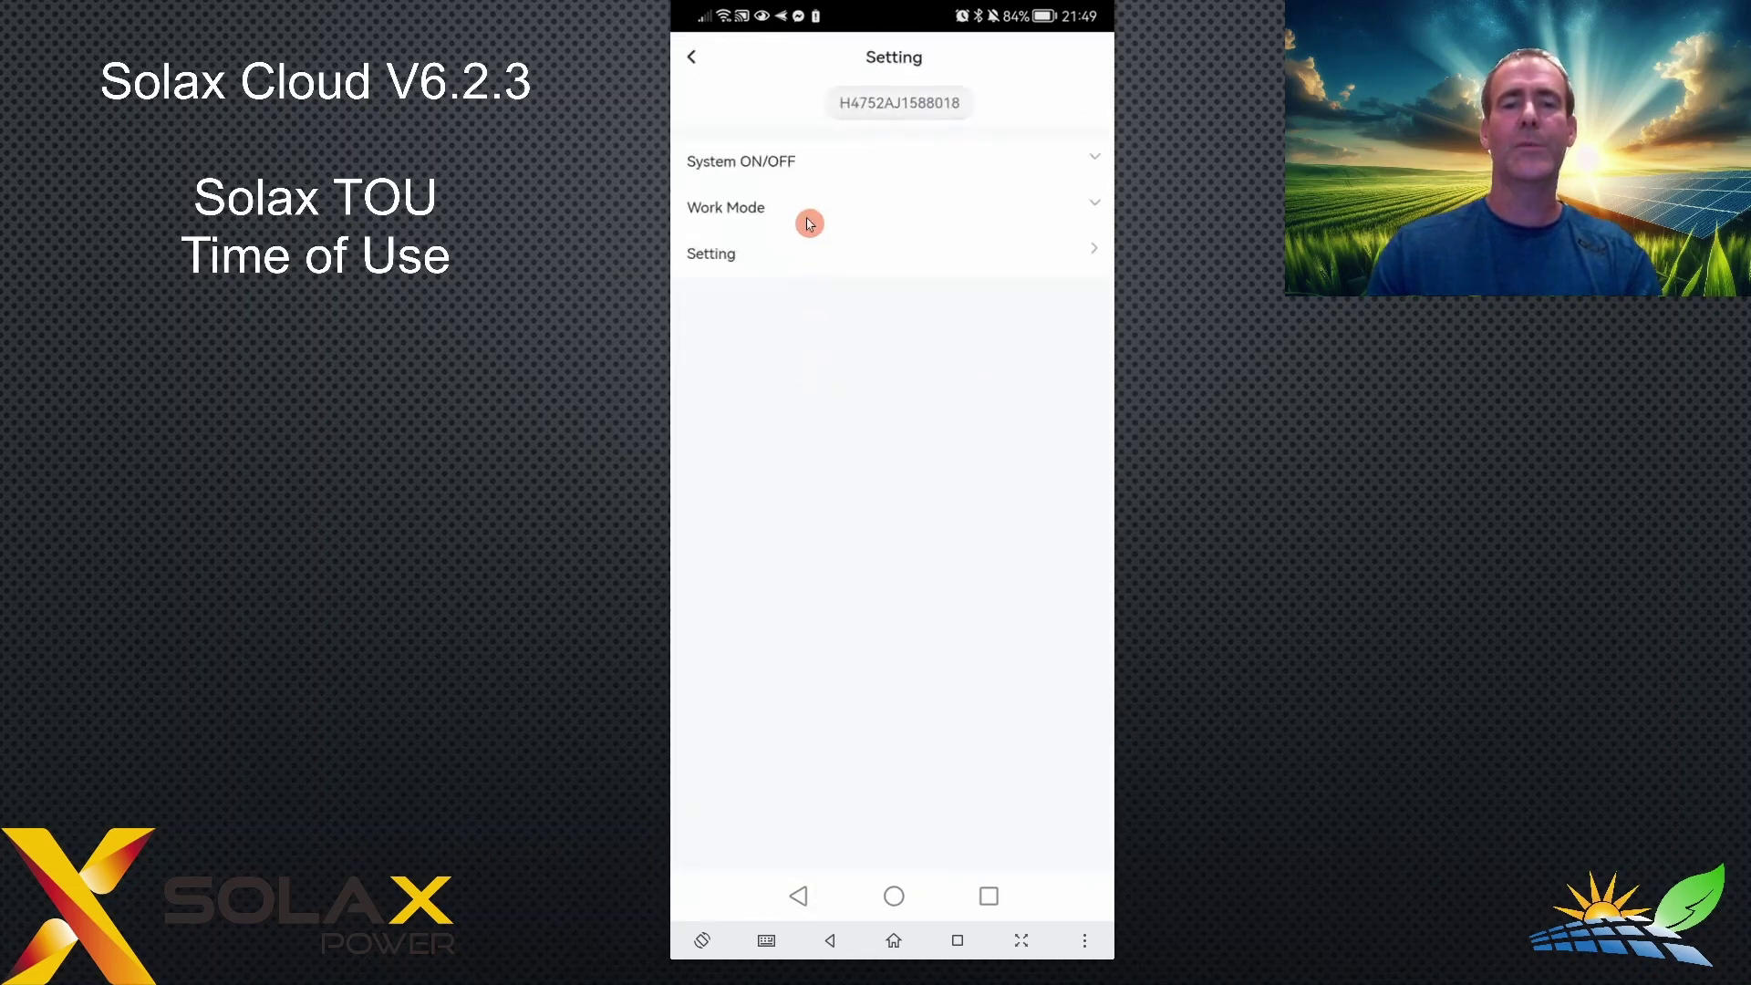
pyautogui.click(809, 222)
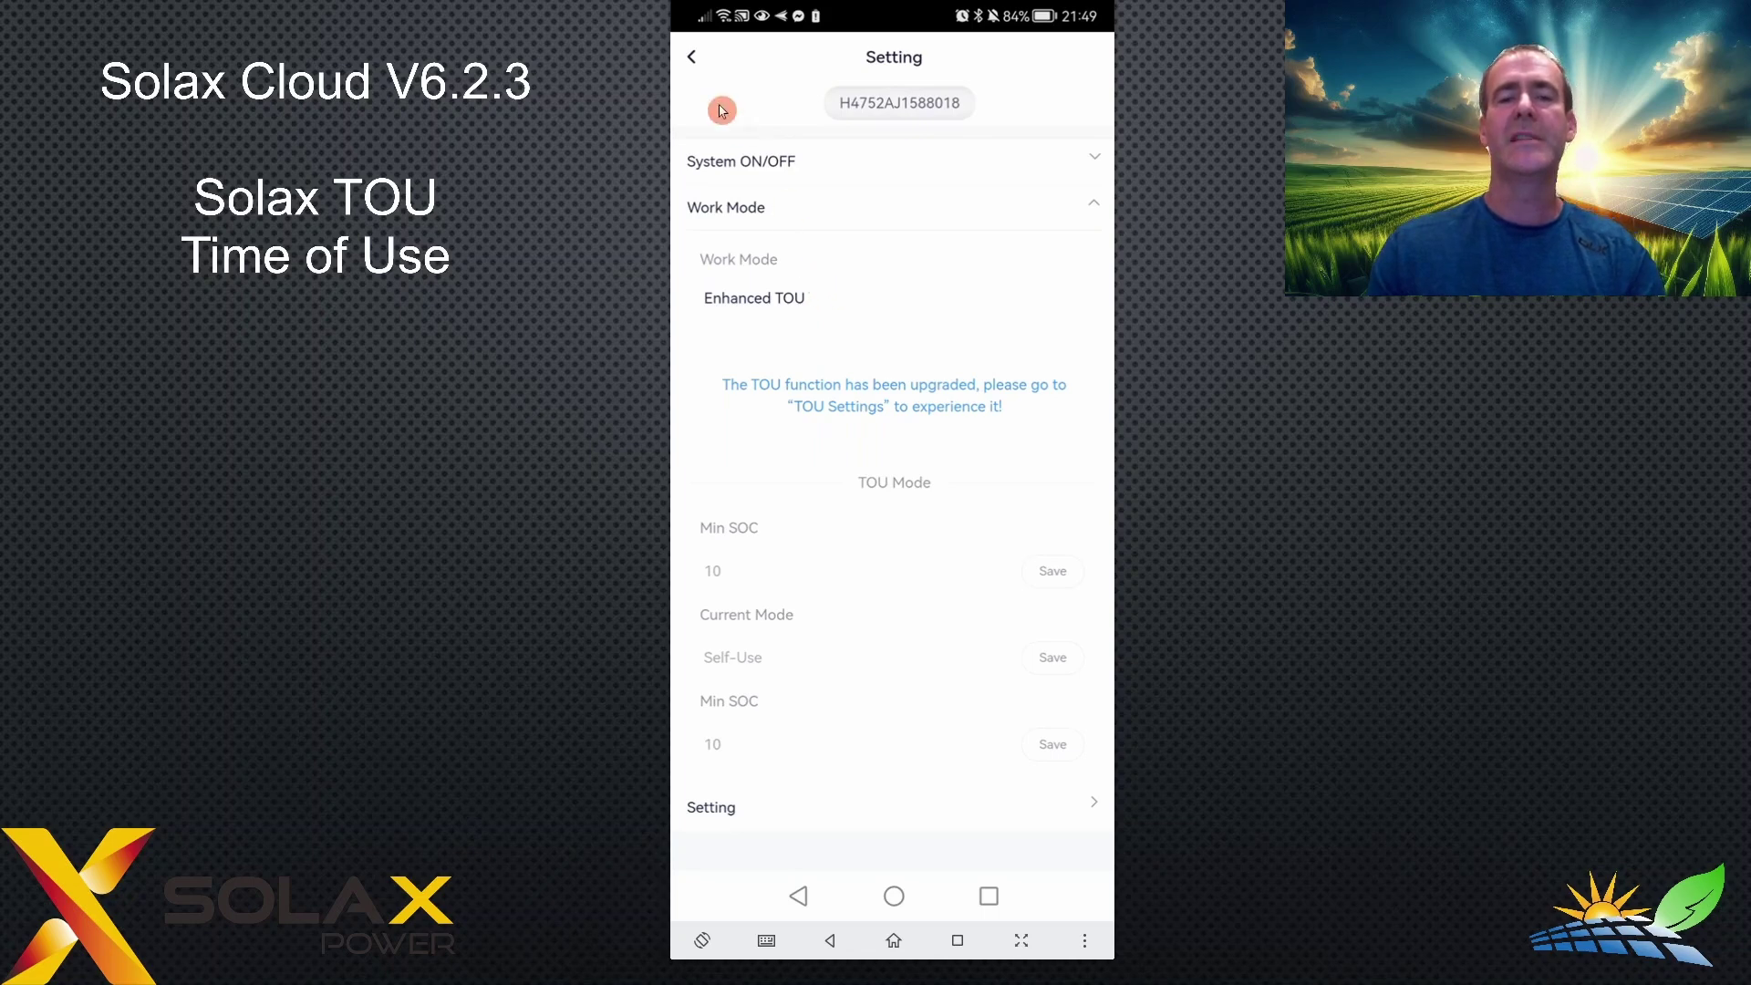
pyautogui.click(696, 61)
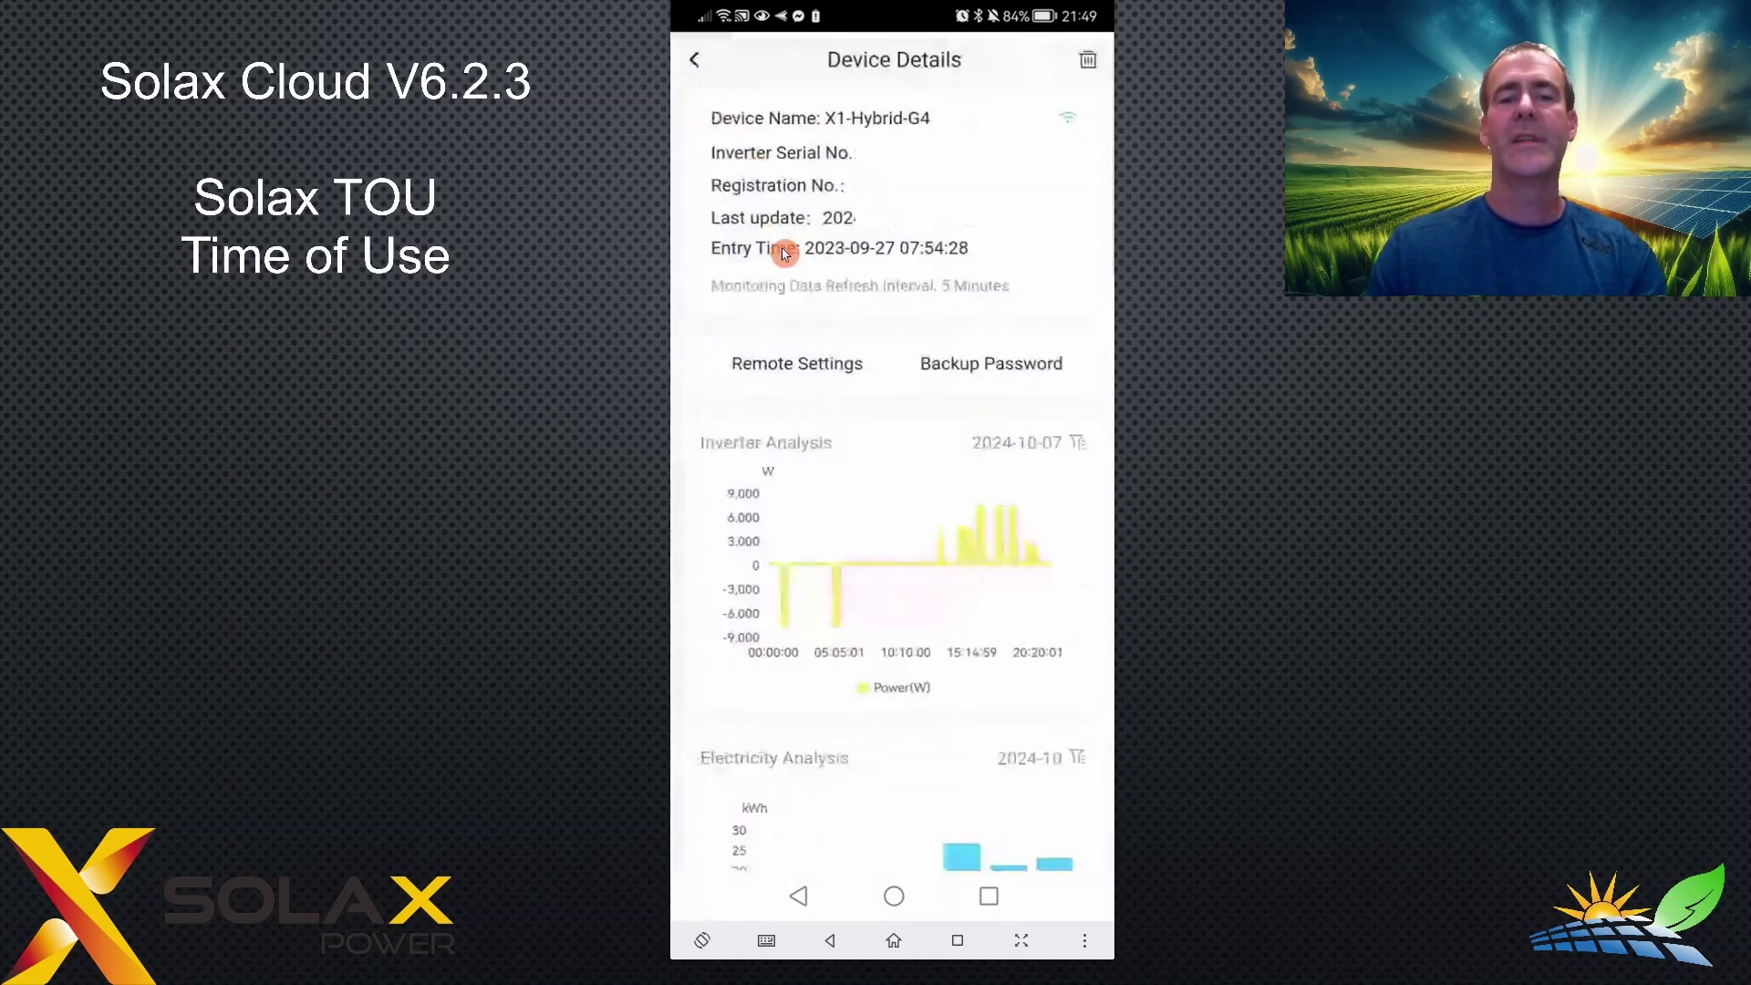